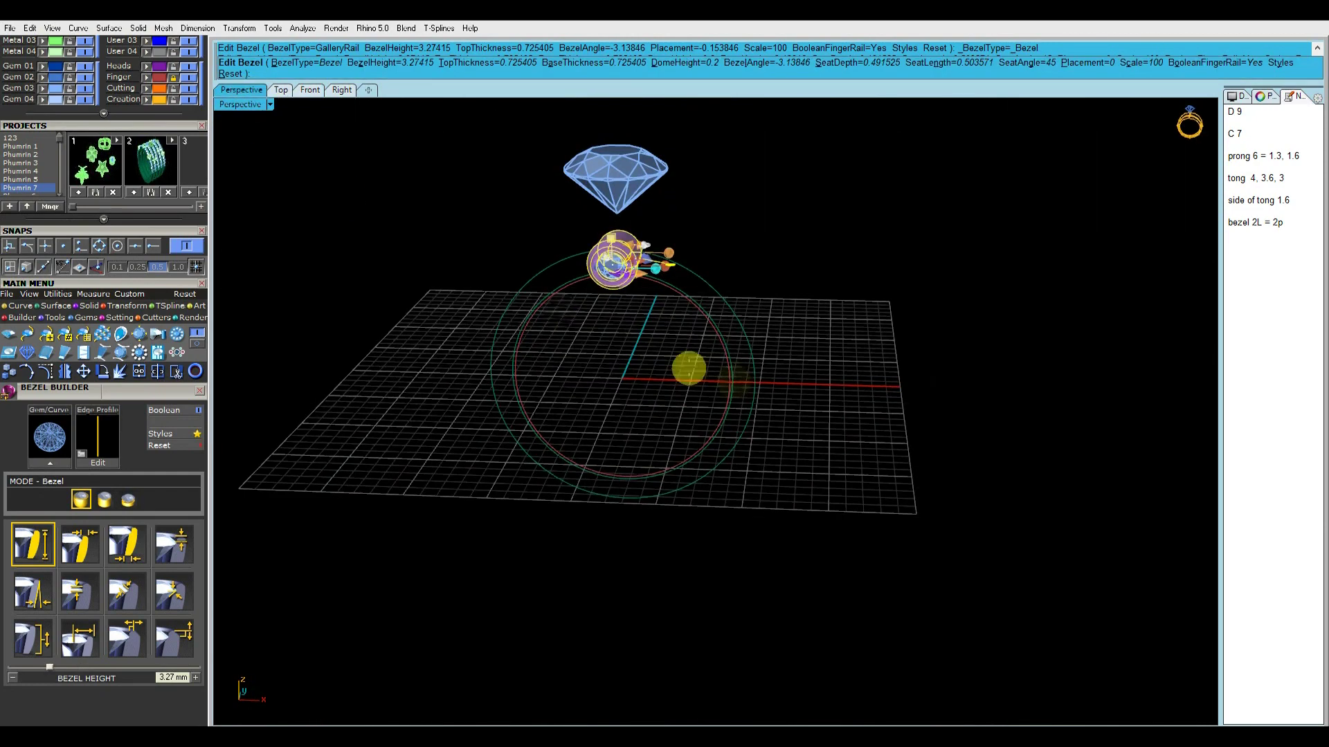
# Adjust the small gem's bezel to a height of about 1.66 mm and a seat length of about 0.27 mm
pyautogui.scroll(5, 706, 356)
pyautogui.moveTo(631, 520); pyautogui.dragTo(650, 377)
pyautogui.scroll(8, 616, 311)
pyautogui.moveTo(623, 445); pyautogui.dragTo(667, 439)
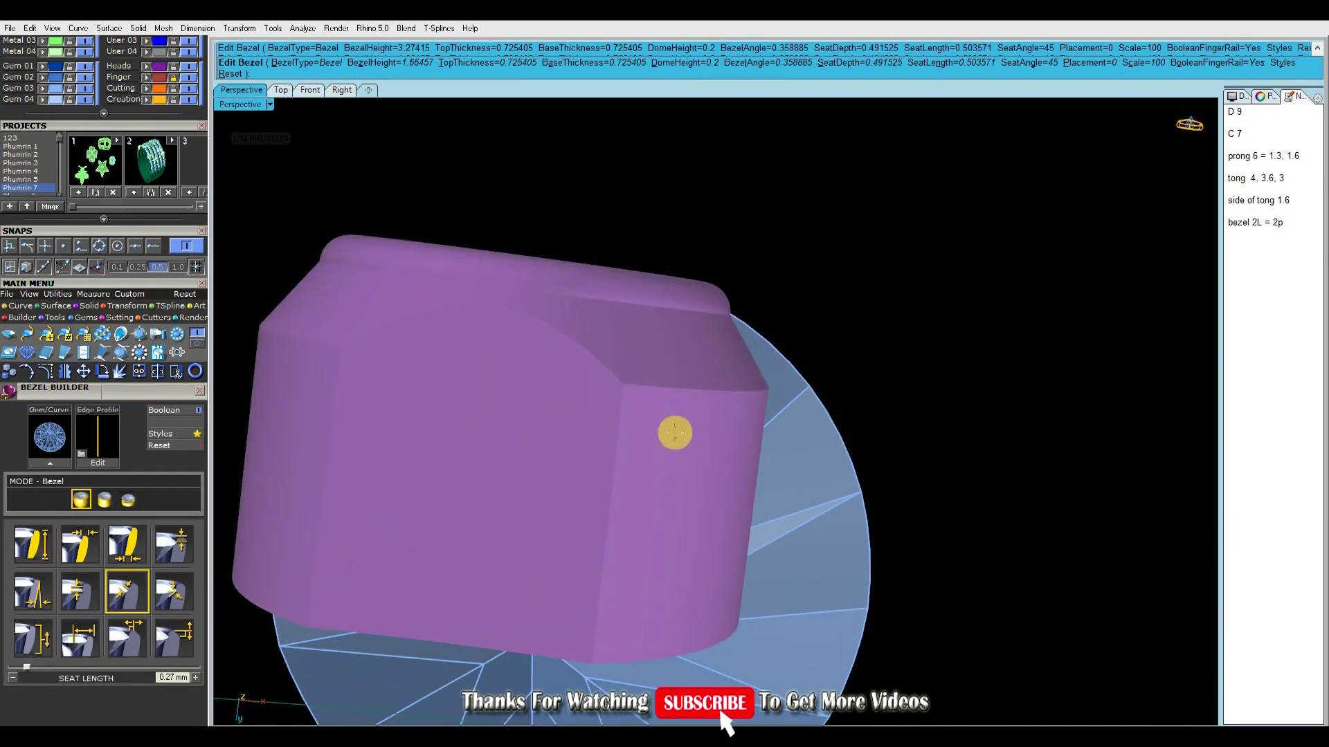
# Set the bezel's top thickness to about 0.40 mm and its height to about 1.05 mm, and finish the bezel
pyautogui.moveTo(772, 361); pyautogui.dragTo(726, 354)
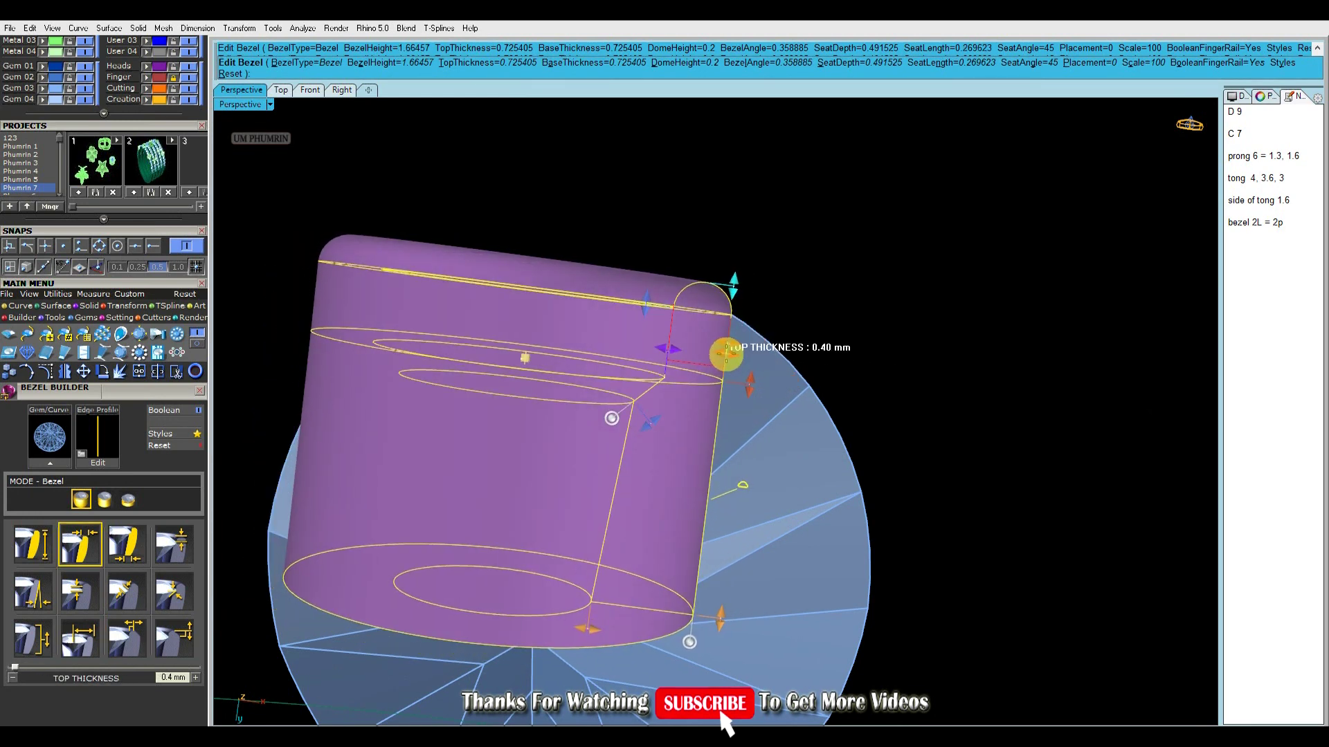
pyautogui.moveTo(661, 319); pyautogui.dragTo(646, 353)
pyautogui.scroll(-5, 679, 383)
pyautogui.moveTo(654, 443); pyautogui.dragTo(651, 442)
pyautogui.rightClick(734, 391)
# Select the finished bezel together with its small gem and group them
pyautogui.moveTo(734, 391); pyautogui.dragTo(632, 352, button='right')
pyautogui.scroll(4, 632, 353)
pyautogui.click(631, 354)
pyautogui.keyDown('shift'); pyautogui.click(698, 374); pyautogui.keyUp('shift')
pyautogui.click(293, 272)
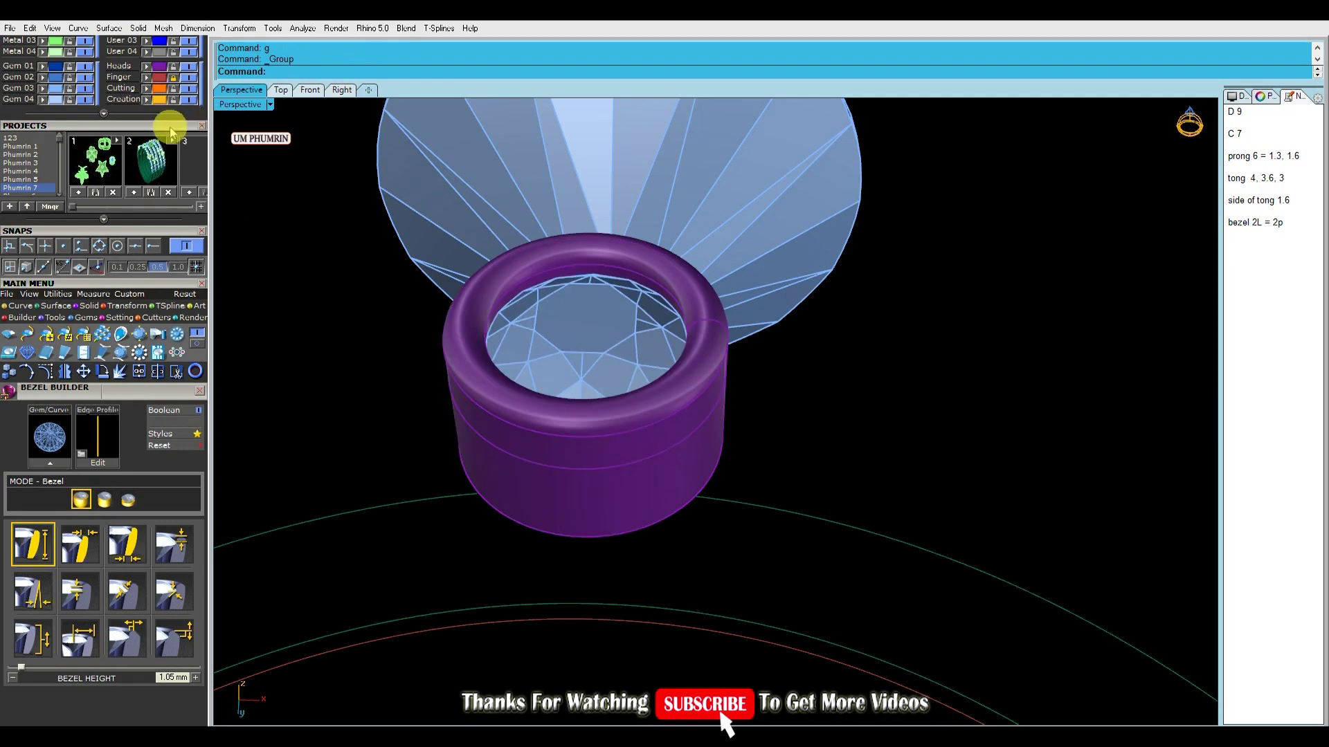
# Assign the bezel to the Metal 01 layer, select it with its gem and show the object properties
pyautogui.moveTo(172, 127); pyautogui.dragTo(177, 270)
pyautogui.rightClick(148, 208)
pyautogui.click(42, 161)
pyautogui.click(248, 265)
pyautogui.moveTo(776, 441); pyautogui.dragTo(654, 395)
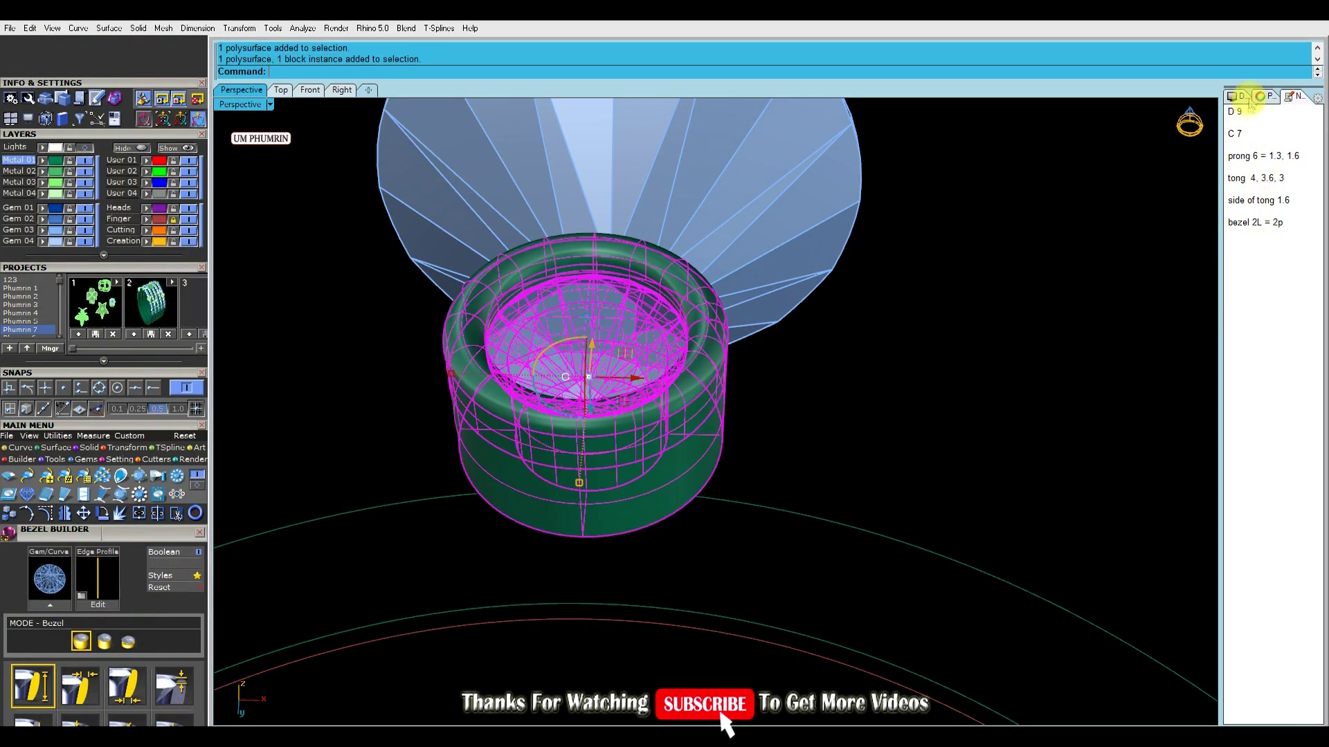
pyautogui.click(1265, 97)
pyautogui.click(1280, 353)
# Move the bezel and small gem along the Y axis until they are centred over the ring curves
pyautogui.scroll(-5, 916, 330)
pyautogui.moveTo(916, 331); pyautogui.dragTo(969, 367, button='right')
pyautogui.click(969, 367)
pyautogui.click(798, 336)
pyautogui.moveTo(797, 336); pyautogui.dragTo(913, 342, button='right')
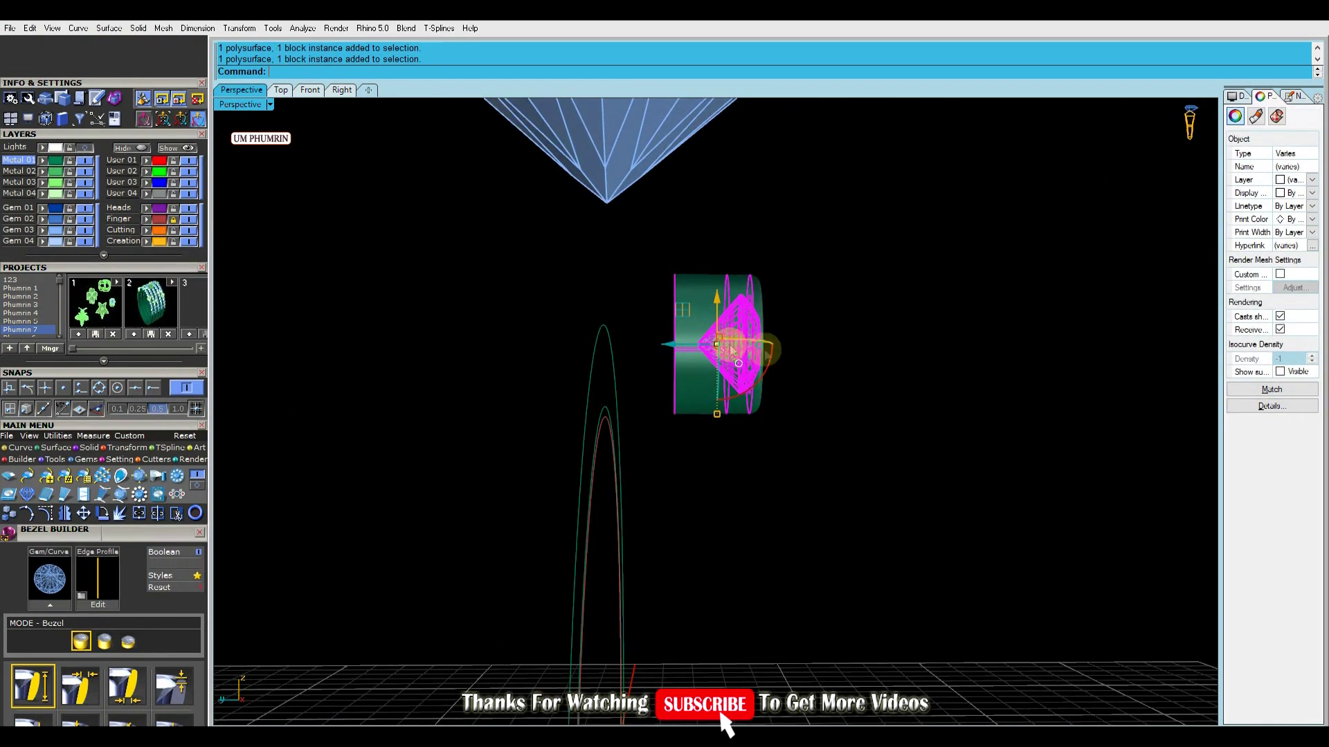
pyautogui.moveTo(672, 347); pyautogui.dragTo(604, 347)
pyautogui.moveTo(813, 324); pyautogui.dragTo(588, 312, button='right')
# In the Front view, raise the bezel and small gem slightly so they sit on the inner ring curve
pyautogui.click(312, 90)
pyautogui.scroll(8, 614, 359)
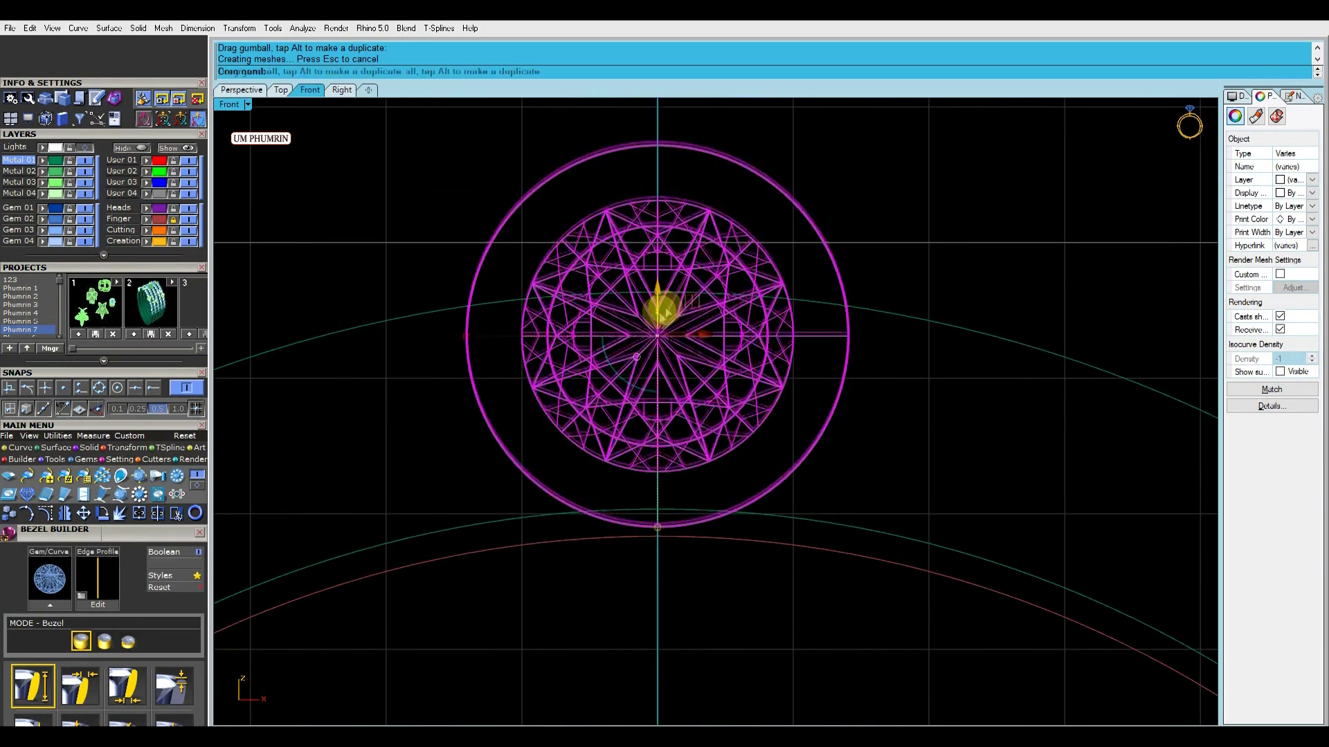
pyautogui.moveTo(658, 309); pyautogui.dragTo(660, 291)
pyautogui.scroll(-14, 754, 270)
# Draw an interpolated prong curve in the Front view from the bezel's centre up past the main gem's girdle
pyautogui.click(774, 294)
pyautogui.moveTo(774, 293); pyautogui.dragTo(670, 406, button='right')
pyautogui.click(717, 269)
pyautogui.click(728, 275)
pyautogui.scroll(5, 724, 270)
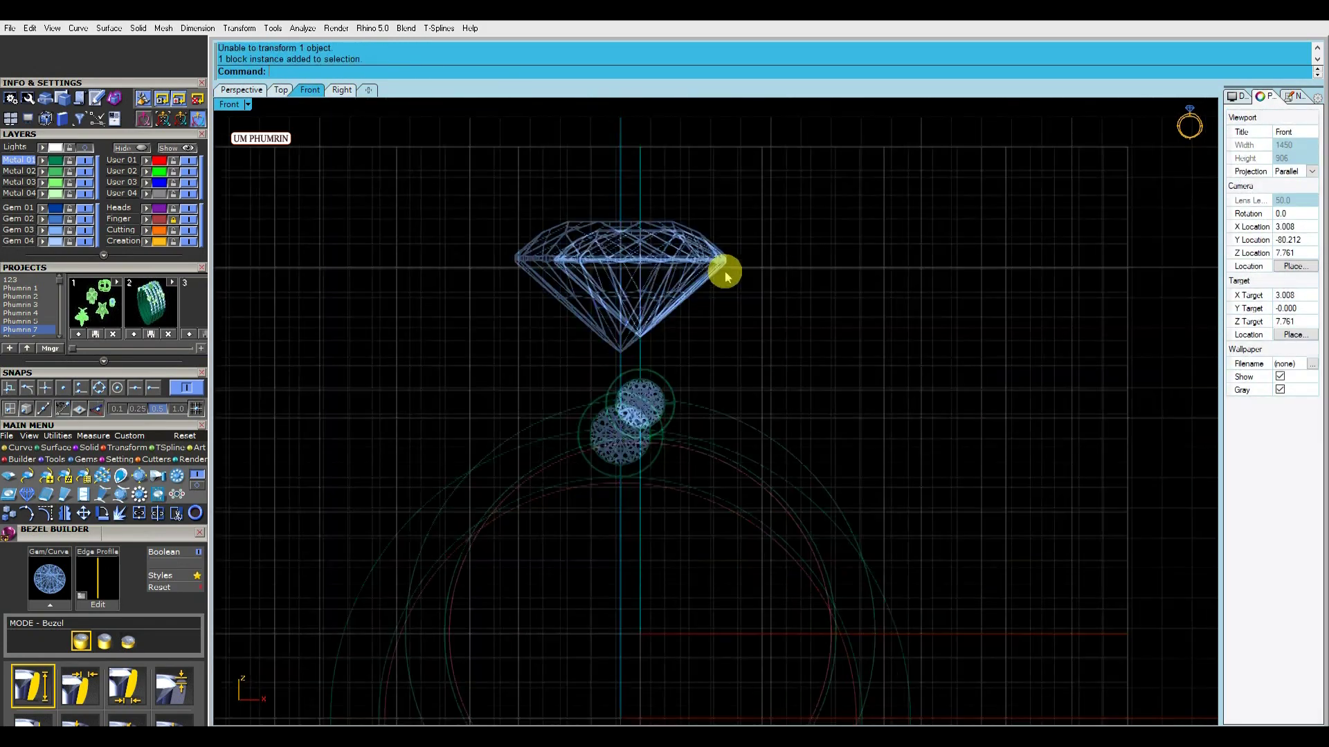
pyautogui.scroll(-5, 674, 263)
pyautogui.scroll(-2, 750, 303)
pyautogui.moveTo(753, 305); pyautogui.dragTo(721, 288, button='right')
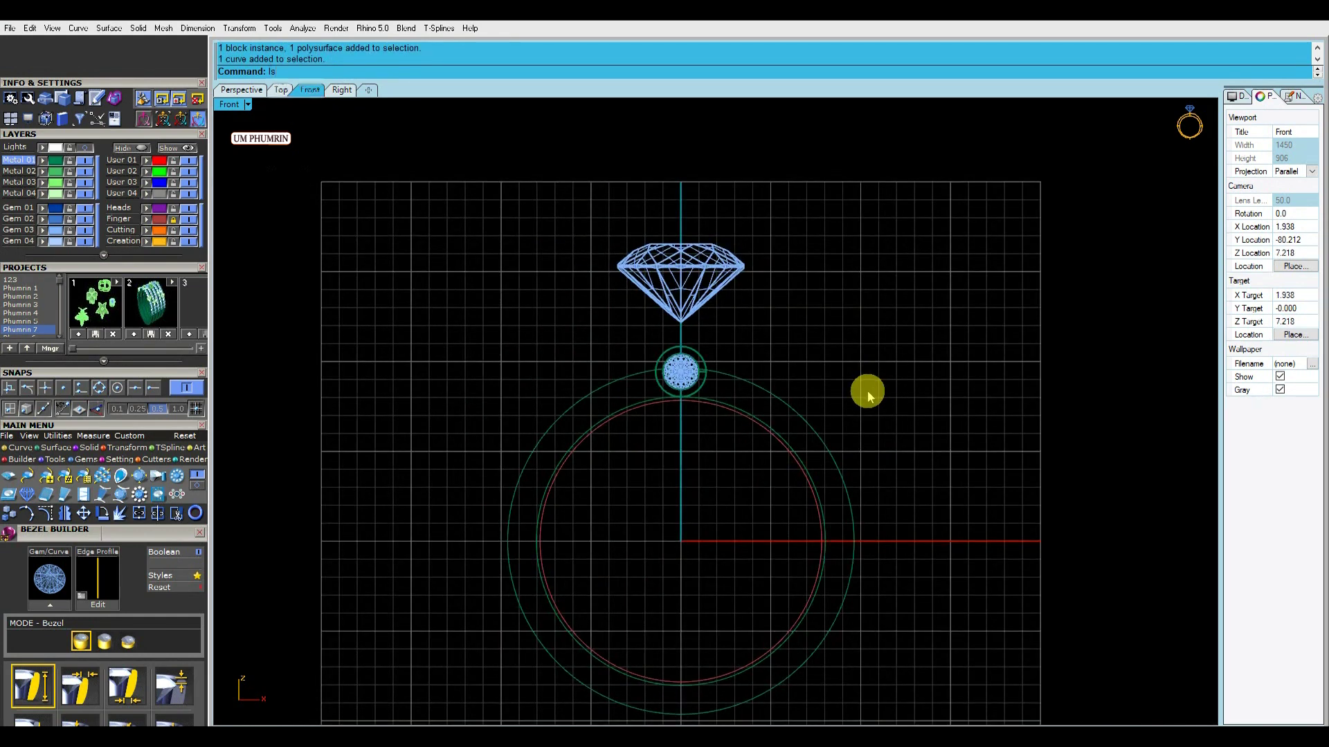
pyautogui.press('Return')
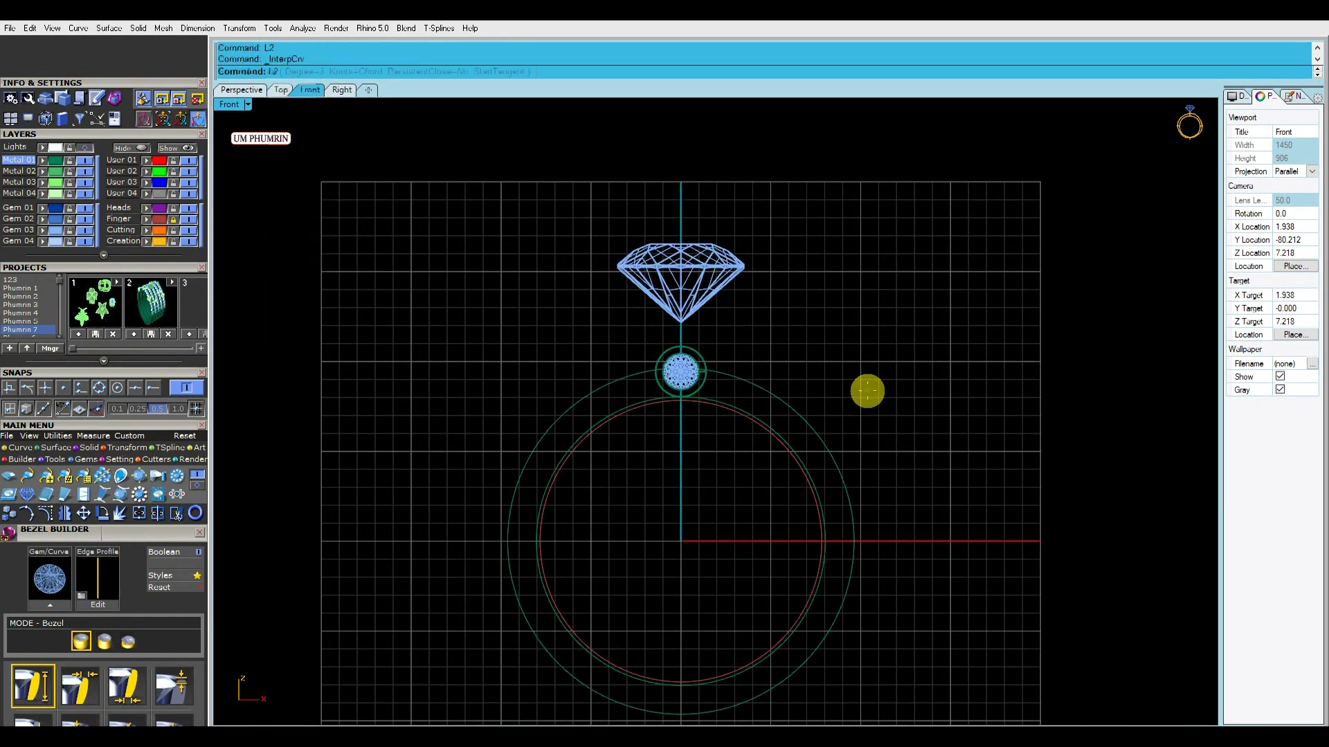
pyautogui.scroll(2, 723, 313)
pyautogui.scroll(3, 679, 400)
pyautogui.scroll(-3, 643, 438)
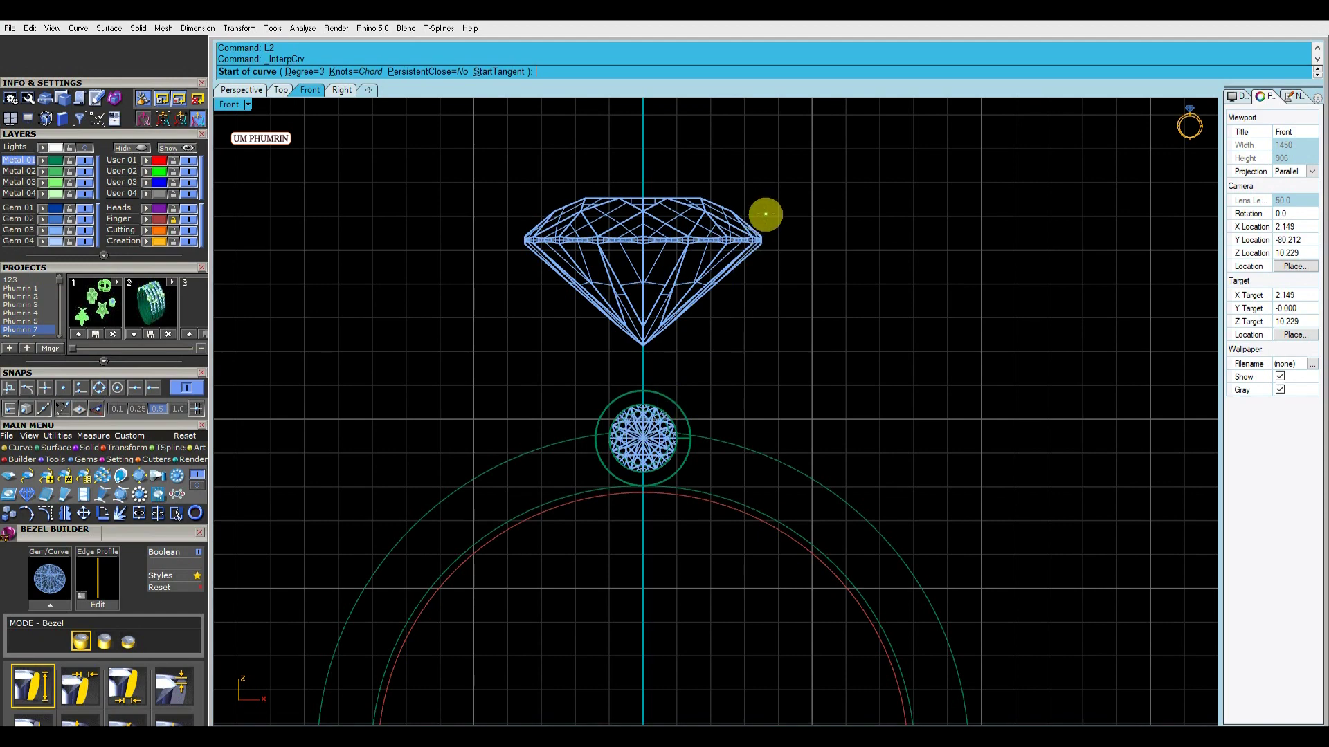
# Start Profile Placer on the prong curve and place a rectangular profile at its upper end in the Perspective view
pyautogui.middleClick(753, 430)
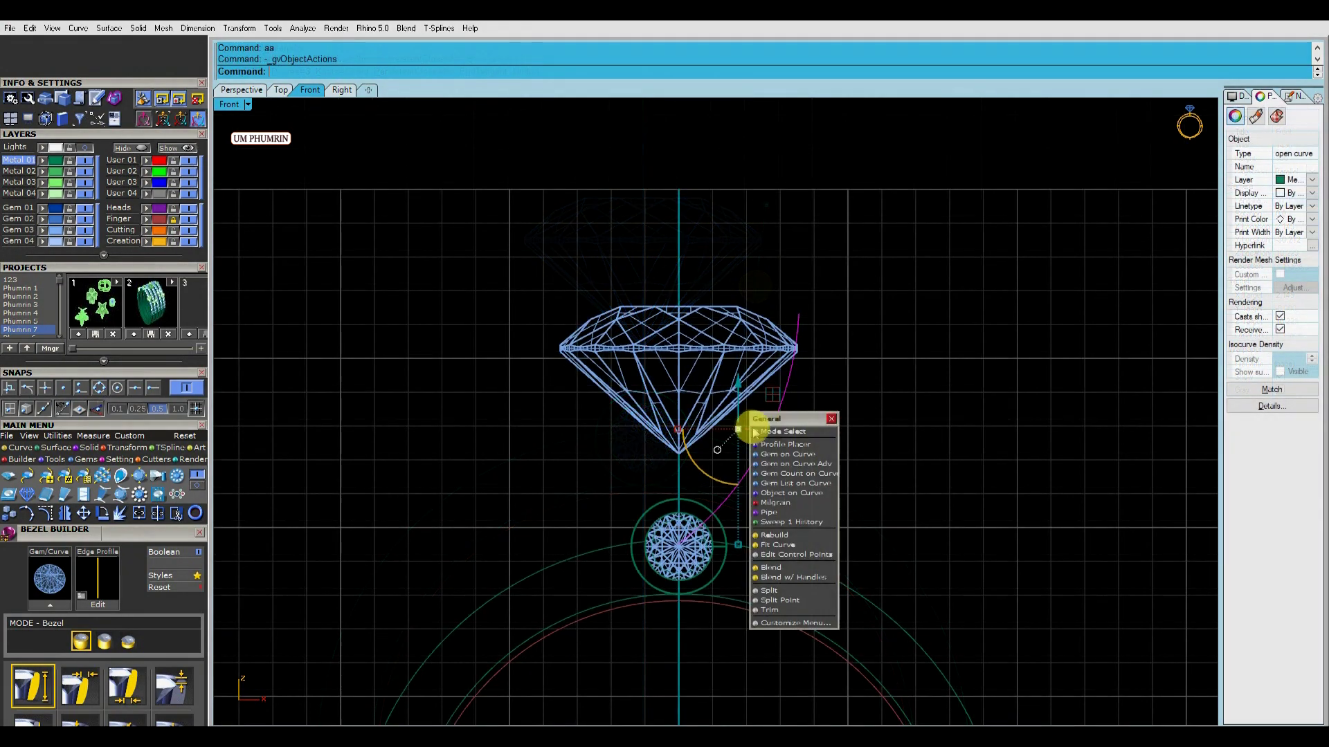
pyautogui.click(753, 431)
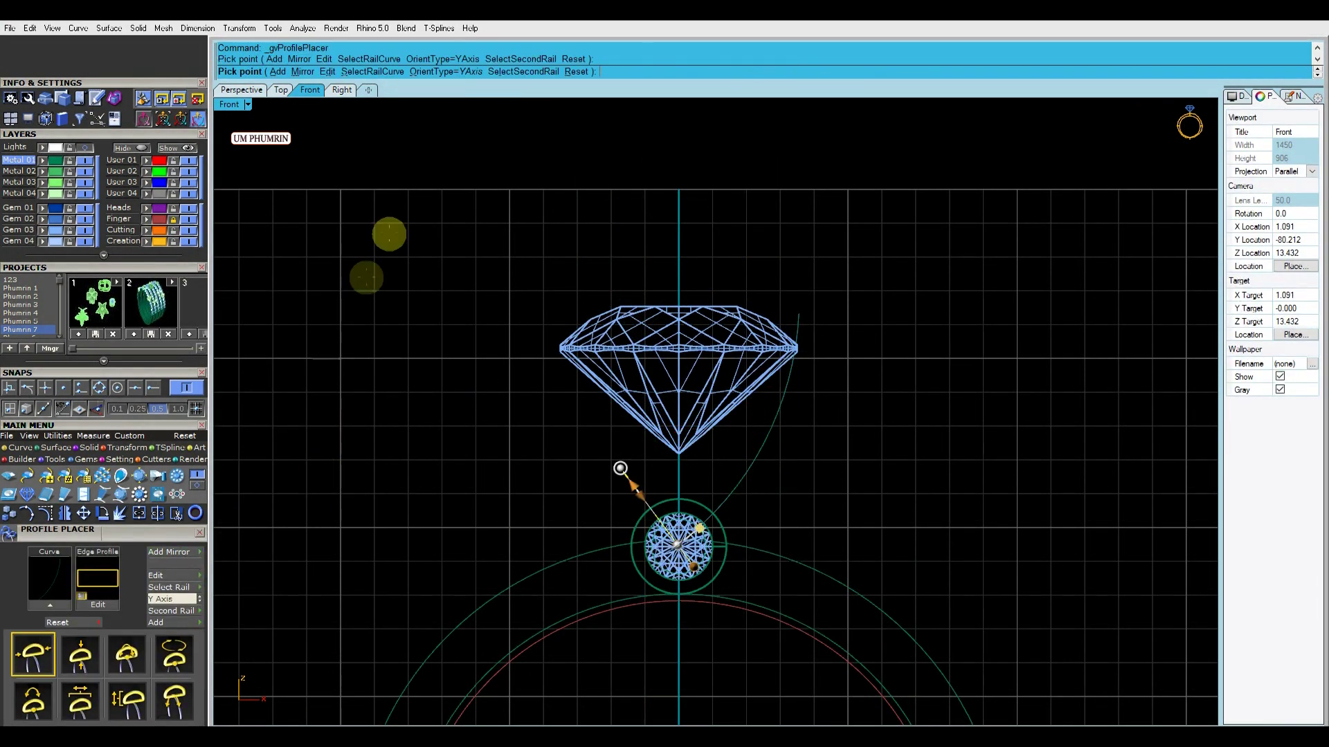
pyautogui.click(242, 90)
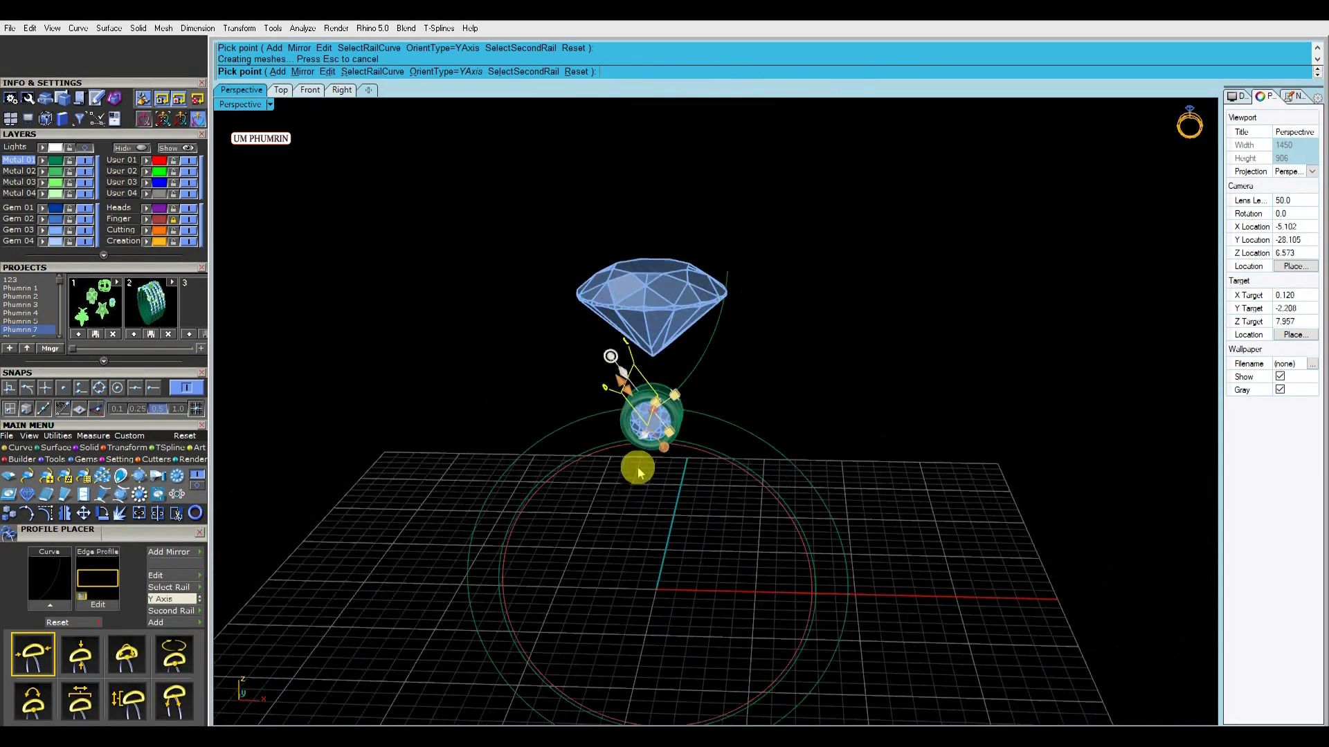
pyautogui.click(713, 267)
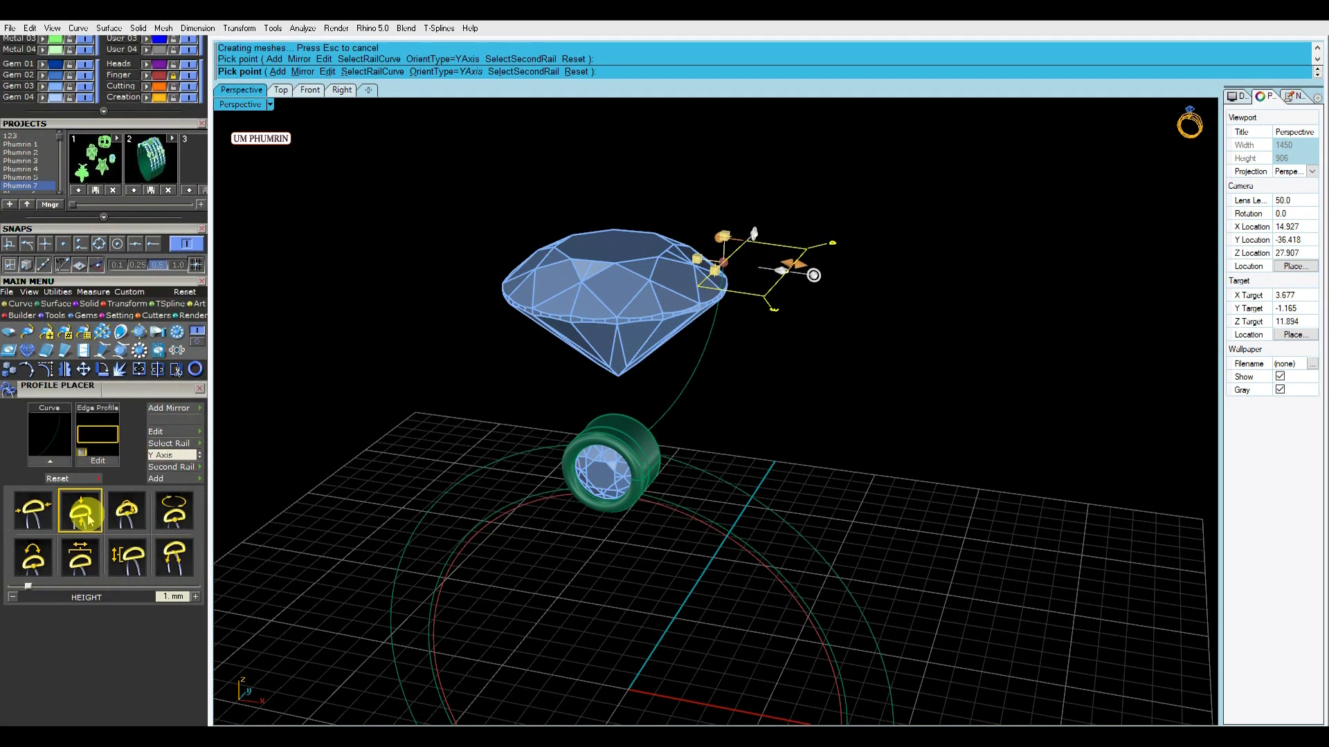
# Set the rectangular prong profile to 1.6 mm wide and 1.3 mm high and finish placing it
pyautogui.click(33, 516)
pyautogui.write('1.6')
pyautogui.press('Return')
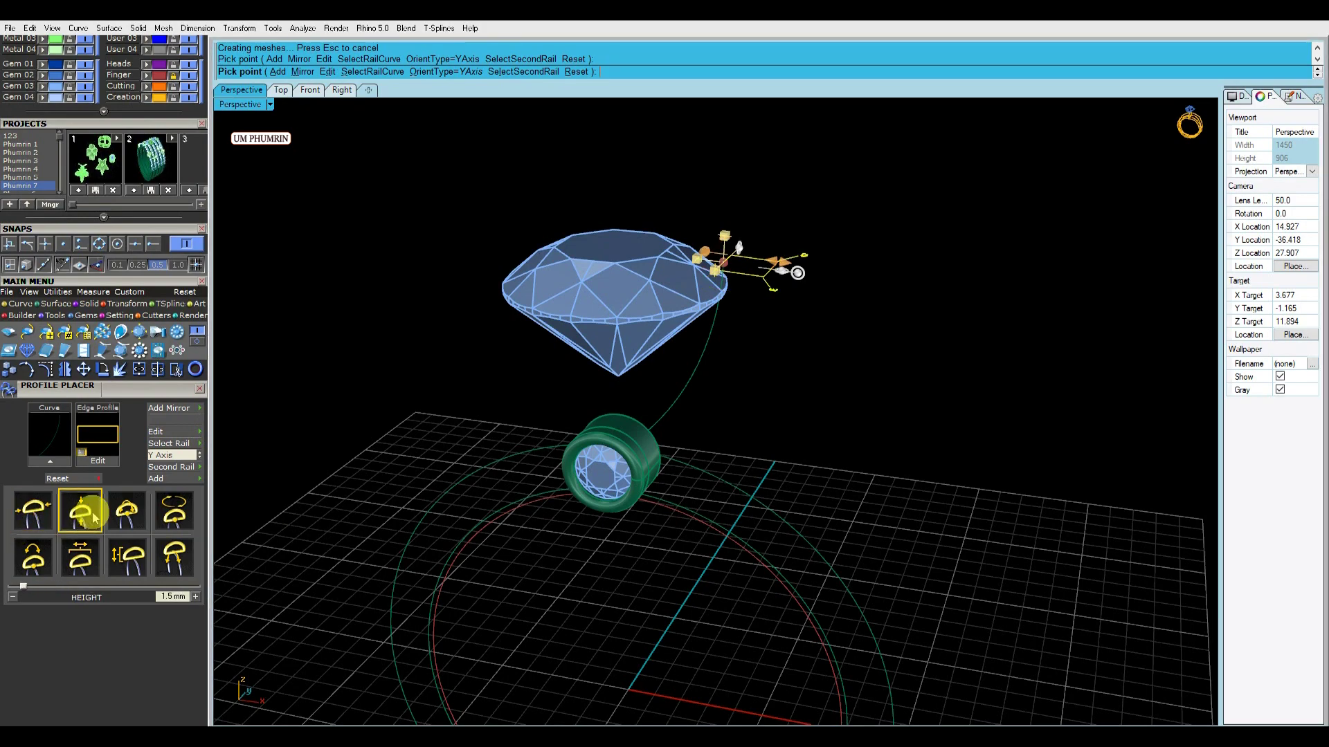
pyautogui.moveTo(719, 420); pyautogui.dragTo(810, 370, button='right')
pyautogui.scroll(4, 745, 320)
pyautogui.moveTo(768, 242); pyautogui.dragTo(818, 290, button='right')
pyautogui.rightClick(757, 434)
# Sweep the rectangular profile along the prong curve with history to form the prong
pyautogui.click(682, 453)
pyautogui.keyDown('shift'); pyautogui.moveTo(720, 460); pyautogui.dragTo(715, 407, button='right'); pyautogui.keyUp('shift')
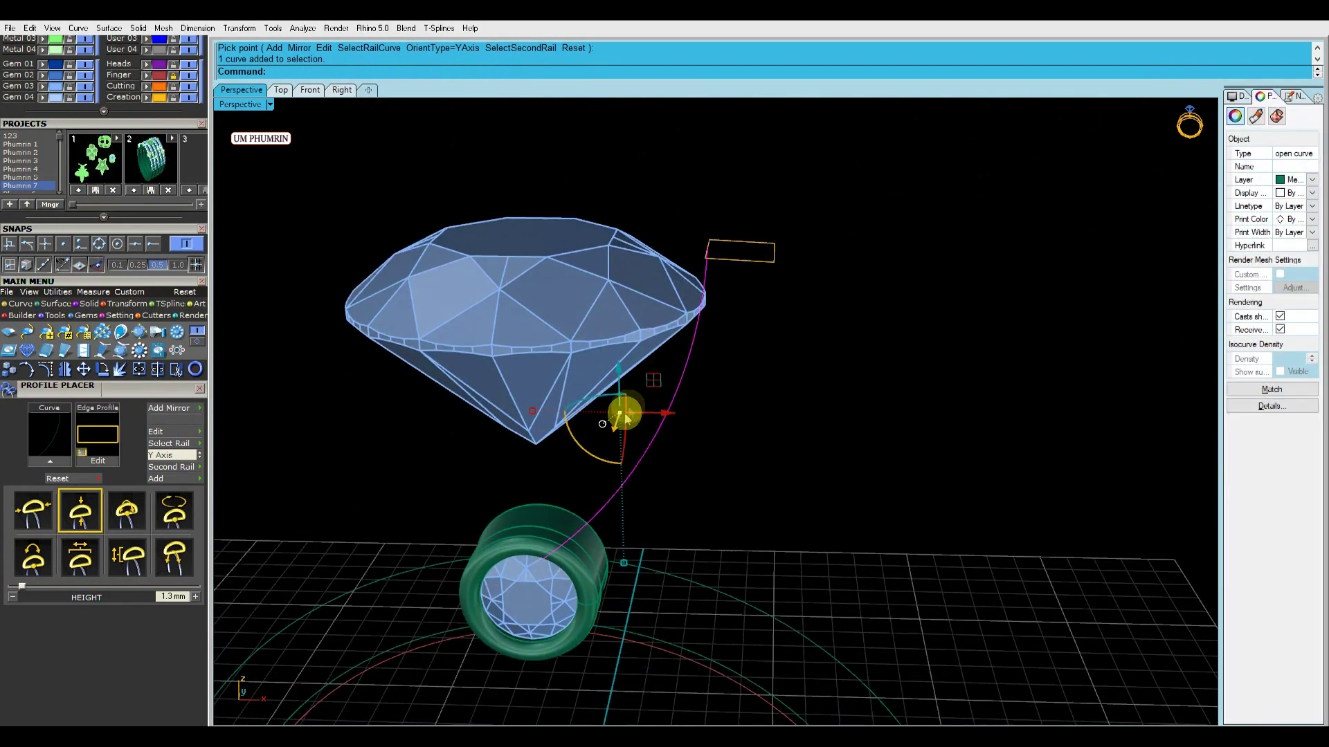
pyautogui.click(147, 97)
pyautogui.press('Return')
pyautogui.click(757, 241)
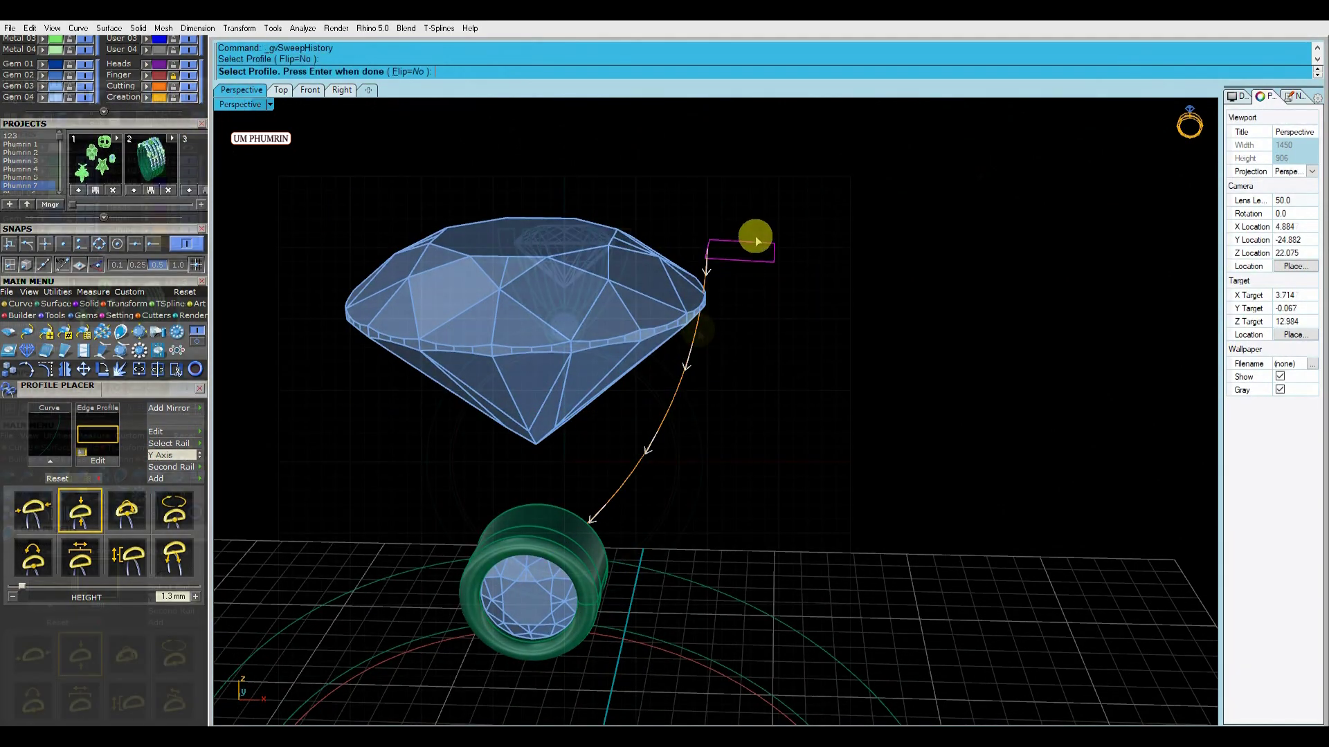
pyautogui.press('Return')
pyautogui.moveTo(756, 240); pyautogui.dragTo(766, 409, button='right')
# Draw a vertical line through the origin on both sides, crossing the full height of the ring curves
pyautogui.click(670, 374)
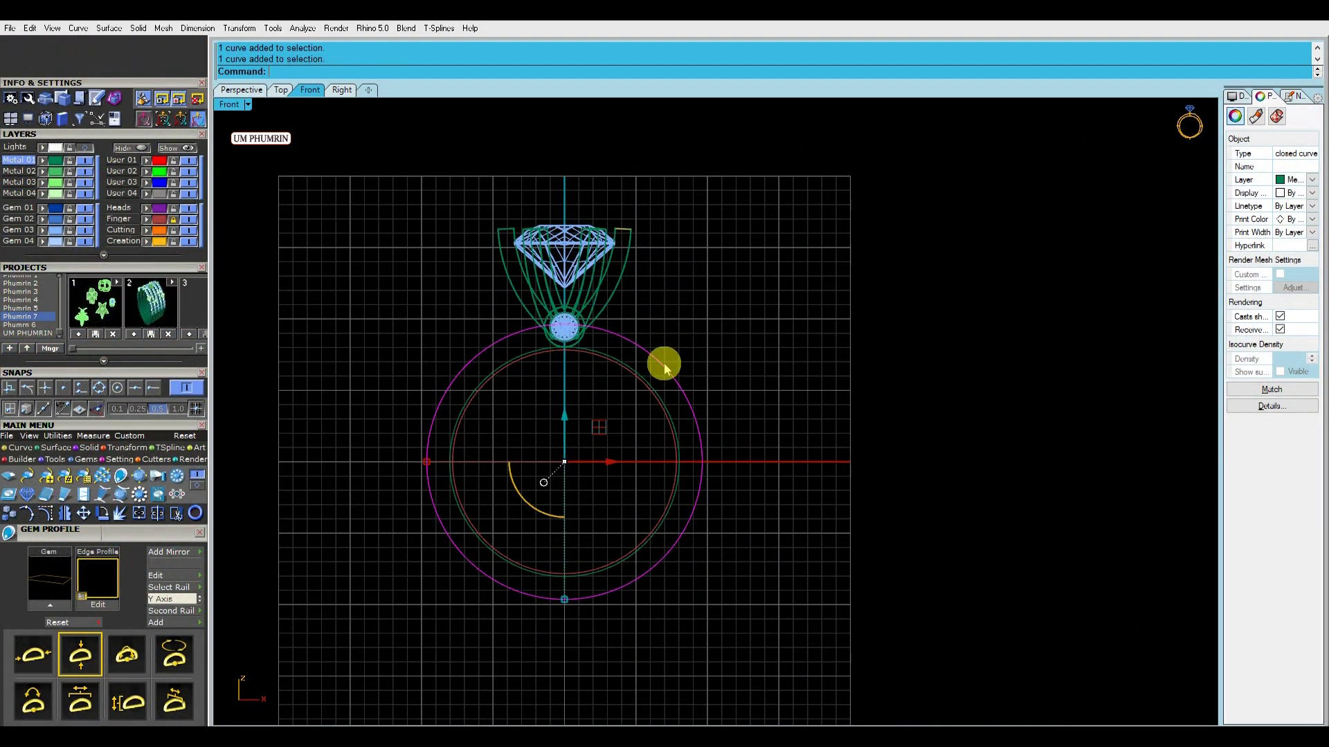
pyautogui.write('l')
pyautogui.press('Return')
pyautogui.write('0')
pyautogui.press('Return')
pyautogui.click(302, 72)
pyautogui.click(608, 129)
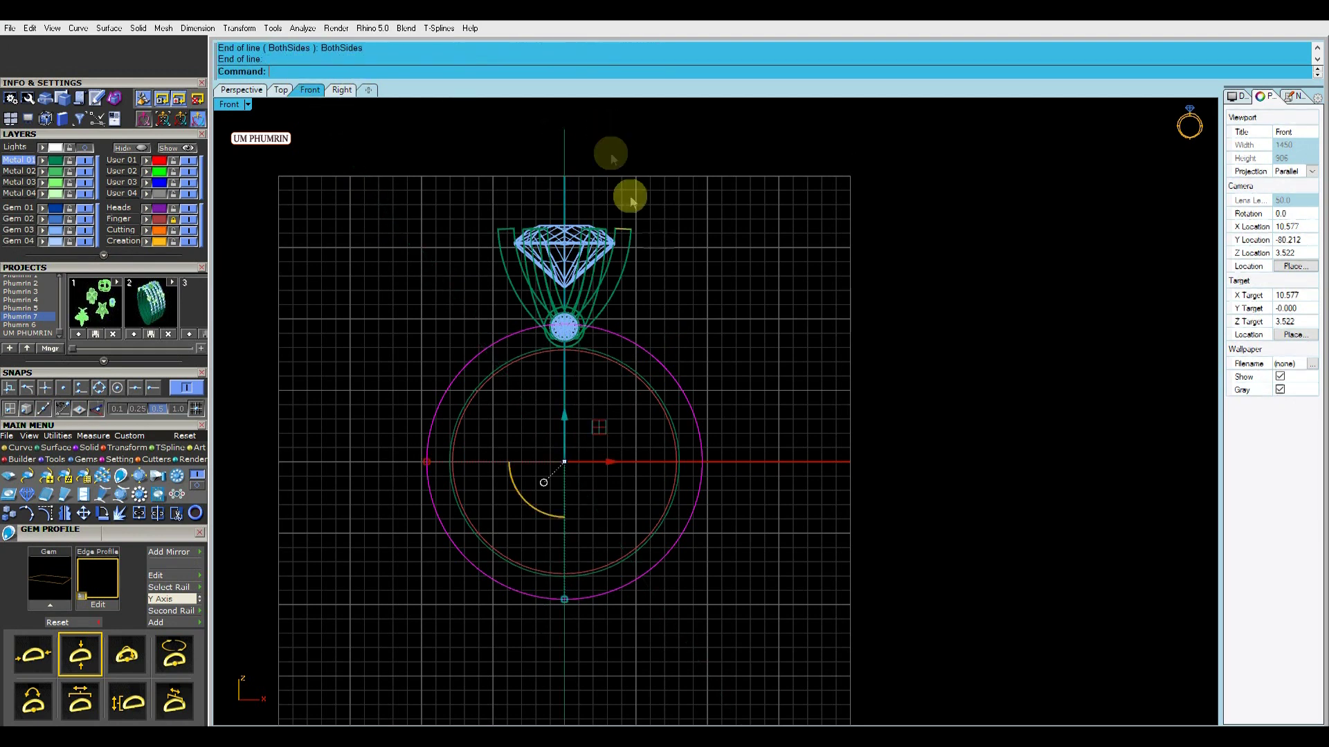
# Trim away the left halves of the two green ring circles with the vertical line and delete the line
pyautogui.write('tr')
pyautogui.press('Return')
pyautogui.scroll(4, 513, 297)
pyautogui.click(513, 349)
pyautogui.click(536, 377)
pyautogui.press('Return')
pyautogui.scroll(-2, 505, 332)
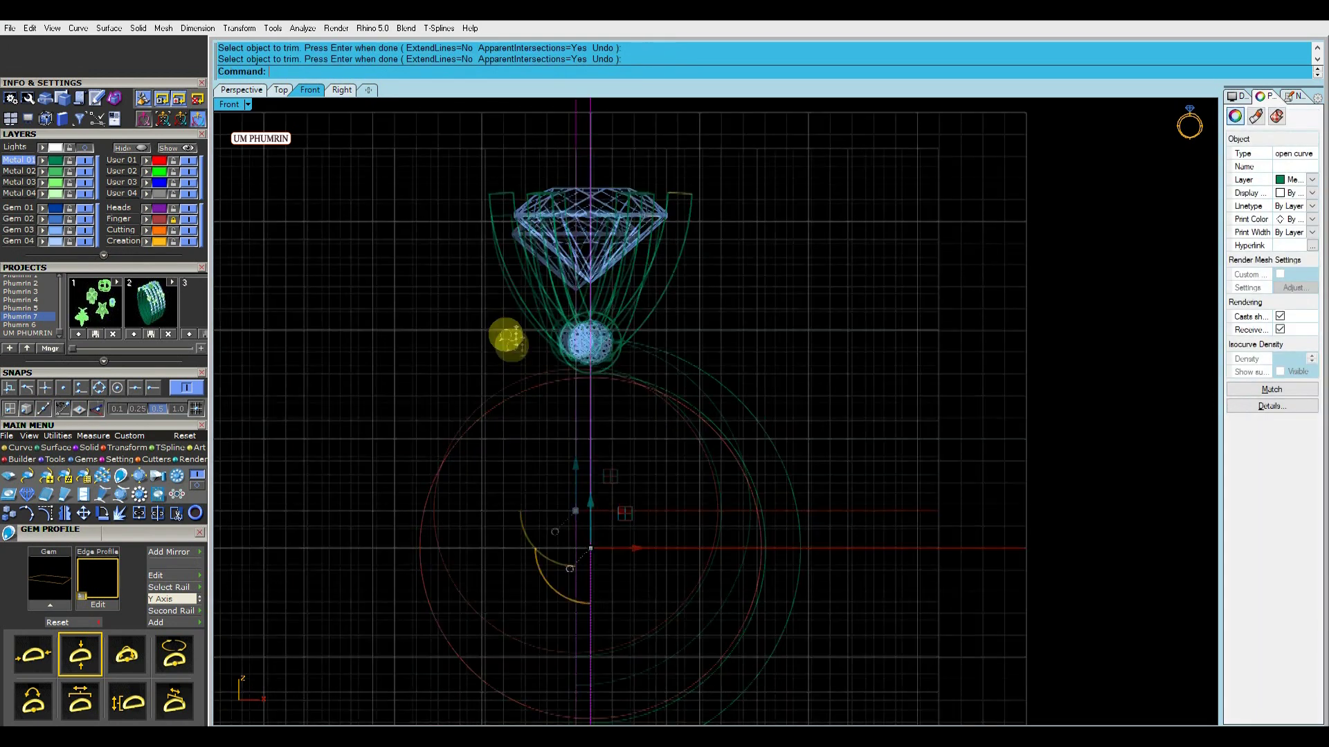
pyautogui.scroll(-2, 507, 336)
pyautogui.press('Delete')
# Copy the outer half-circle and pull the copy's upper end up to the prongs beside the main gem
pyautogui.click(651, 382)
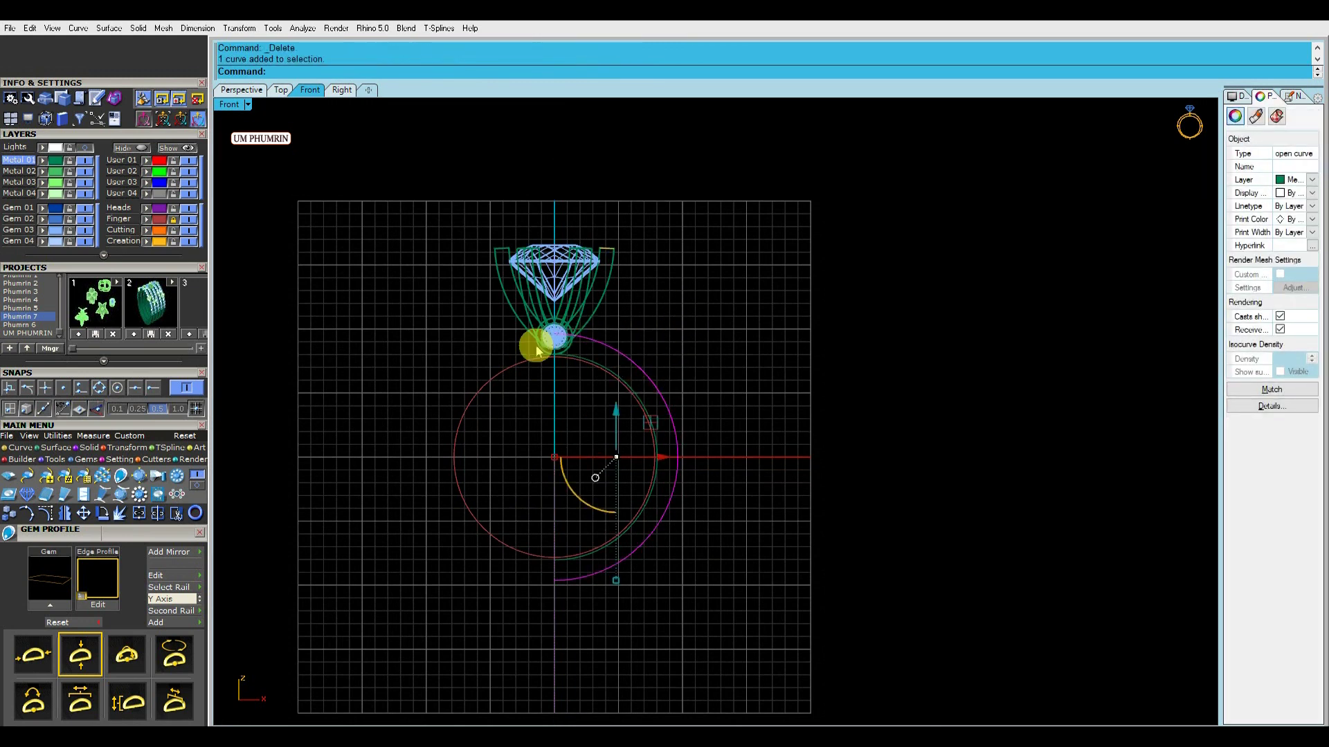
pyautogui.click(621, 357)
pyautogui.rightClick(284, 392)
pyautogui.click(44, 513)
pyautogui.scroll(4, 625, 341)
pyautogui.moveTo(457, 311); pyautogui.dragTo(534, 341)
pyautogui.press('Escape')
pyautogui.moveTo(330, 312); pyautogui.dragTo(580, 360)
pyautogui.scroll(4, 532, 330)
pyautogui.moveTo(544, 298); pyautogui.dragTo(652, 187)
pyautogui.scroll(-5, 747, 312)
pyautogui.scroll(4, 726, 288)
# Rebuild the raised outer curve with 8 points and degree 3
pyautogui.click(723, 303)
pyautogui.scroll(-4, 723, 294)
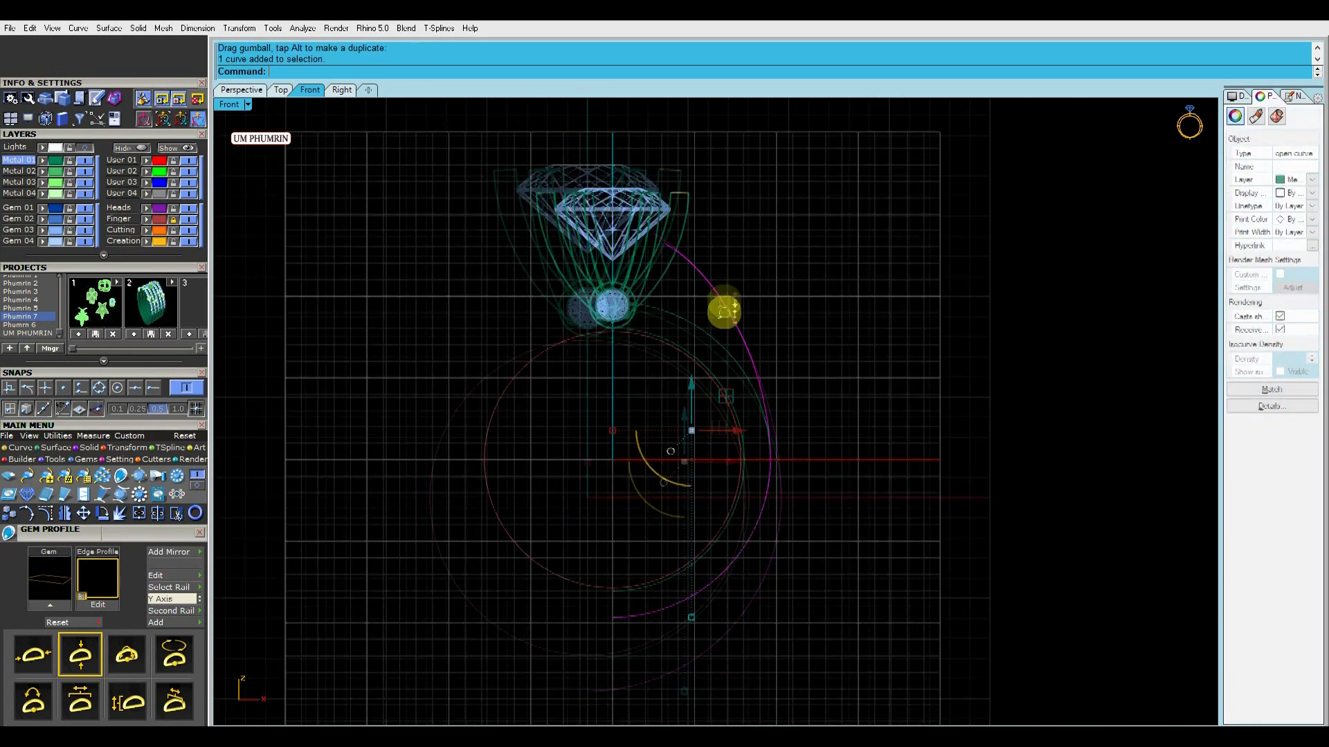
pyautogui.hotkey('ctrl', 'r')
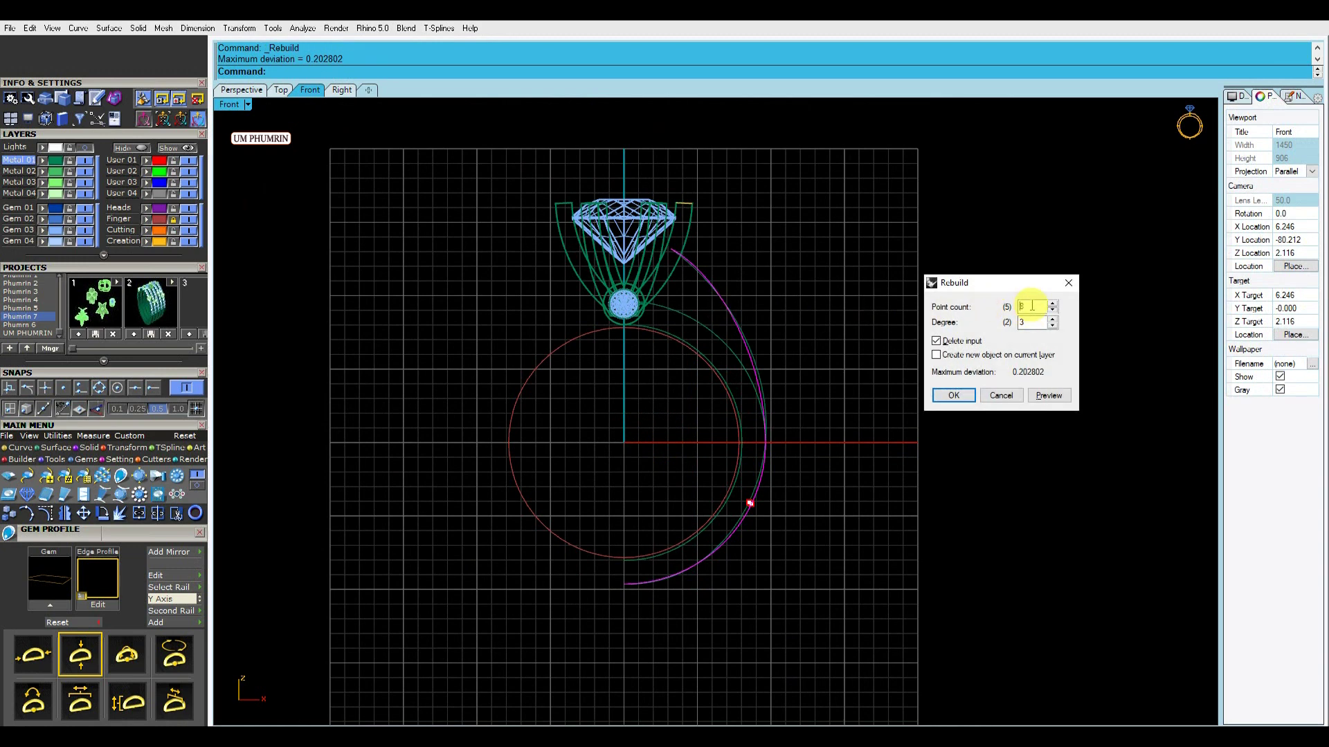
pyautogui.click(953, 396)
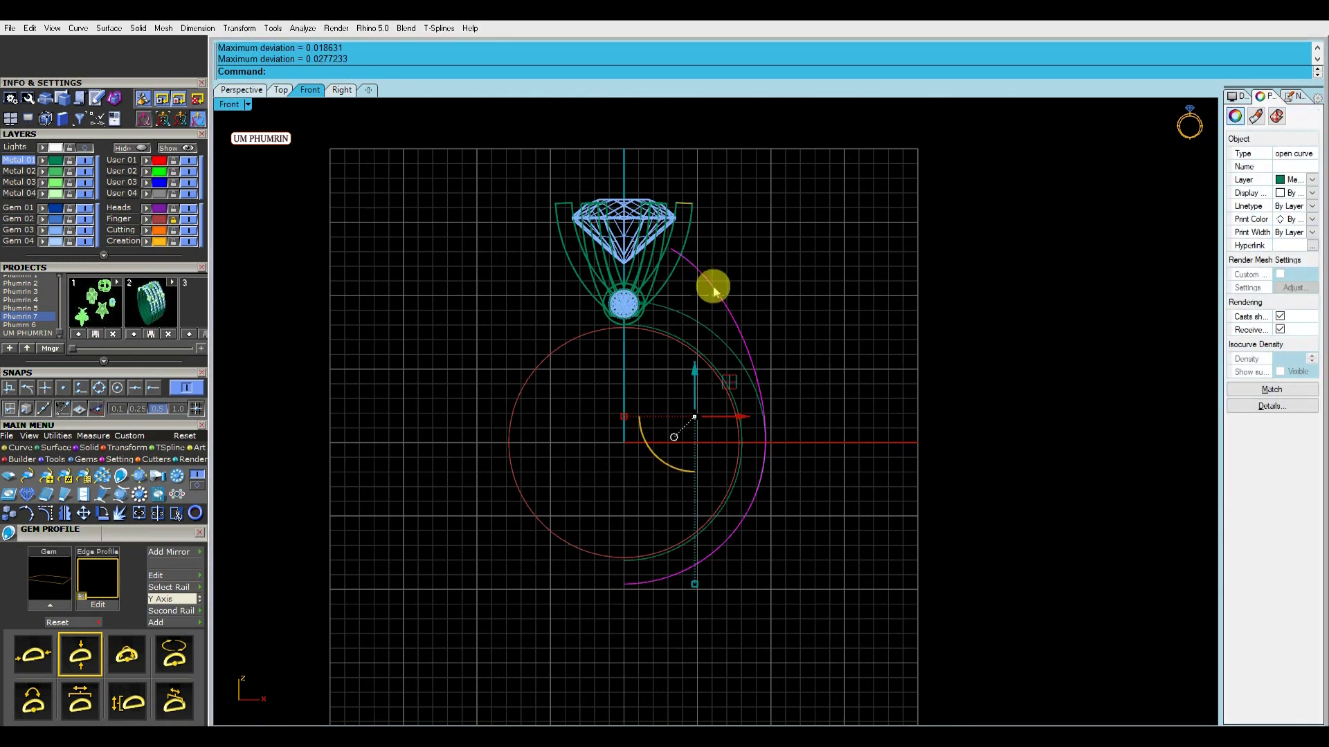
pyautogui.rightClick(819, 308)
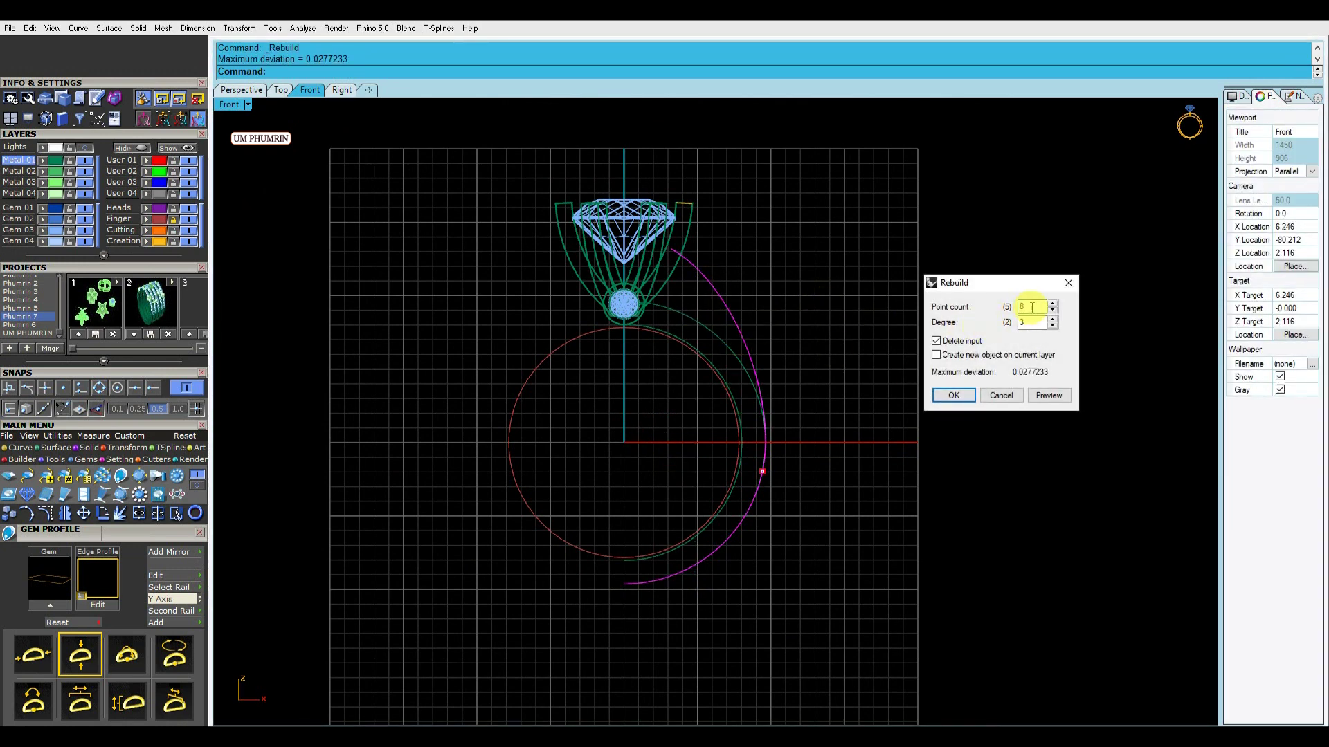
pyautogui.press('Return')
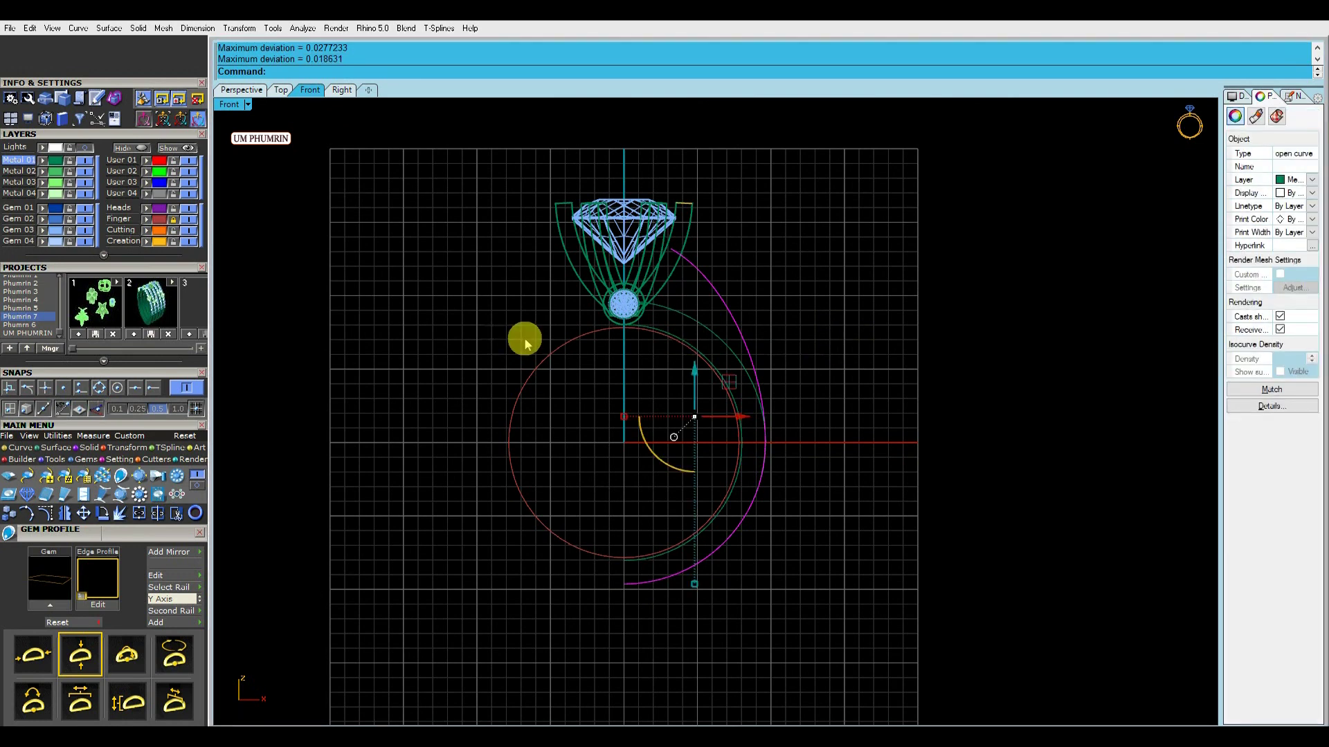
# Turn on the raised curve's control points and shift its upper points to smooth the shoulder line
pyautogui.click(59, 512)
pyautogui.scroll(4, 676, 243)
pyautogui.moveTo(700, 245); pyautogui.dragTo(764, 318)
pyautogui.moveTo(732, 266); pyautogui.dragTo(805, 368)
pyautogui.click(863, 353)
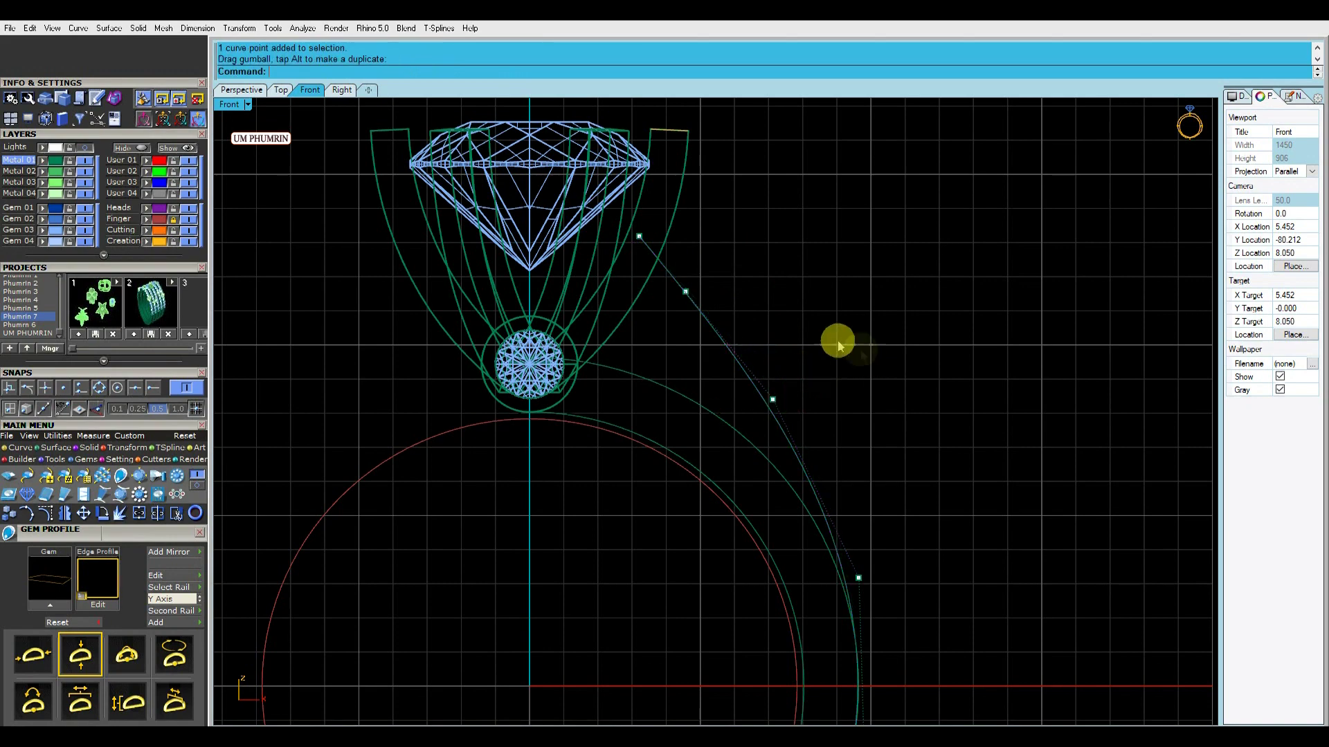
pyautogui.scroll(-2, 863, 353)
pyautogui.moveTo(679, 253); pyautogui.dragTo(738, 312, button='right')
pyautogui.click(741, 316)
pyautogui.moveTo(777, 287); pyautogui.dragTo(783, 298)
pyautogui.click(794, 335)
# Fine-tune the raised curve's upper control points so the shoulder flows evenly from the prongs into the ring
pyautogui.scroll(-4, 789, 337)
pyautogui.moveTo(809, 351); pyautogui.dragTo(787, 322, button='right')
pyautogui.click(809, 379)
pyautogui.moveTo(841, 348); pyautogui.dragTo(845, 352)
pyautogui.click(878, 381)
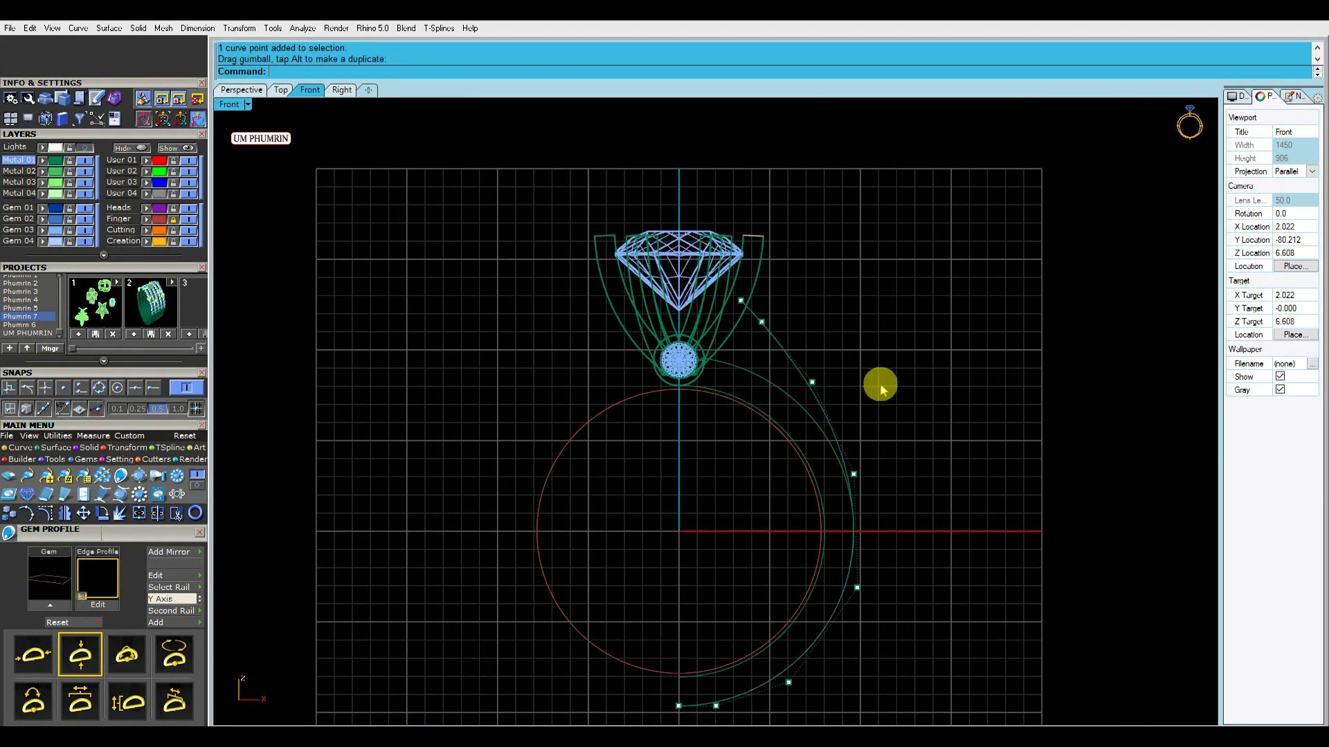
pyautogui.scroll(2, 881, 389)
pyautogui.click(760, 343)
pyautogui.moveTo(758, 307); pyautogui.dragTo(792, 298)
pyautogui.click(747, 337)
# Mirror the outer, raised and inner half-curves across the Y axis to complete the ring outline
pyautogui.scroll(-6, 816, 291)
pyautogui.scroll(-1, 886, 282)
pyautogui.click(865, 291)
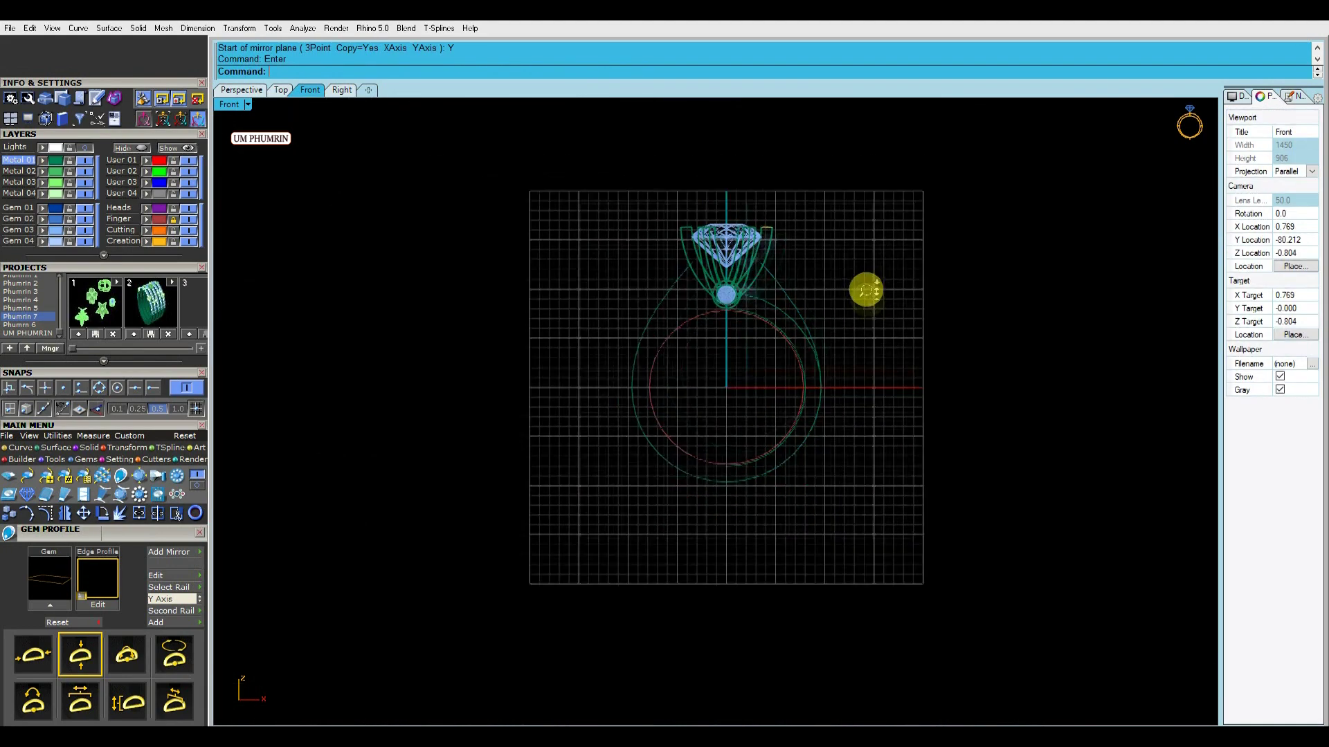
pyautogui.scroll(3, 806, 311)
pyautogui.click(804, 310)
pyautogui.keyDown('shift'); pyautogui.click(803, 338); pyautogui.keyUp('shift')
pyautogui.scroll(-3, 799, 305)
pyautogui.hotkey('ctrl', 'm')
pyautogui.click(917, 275)
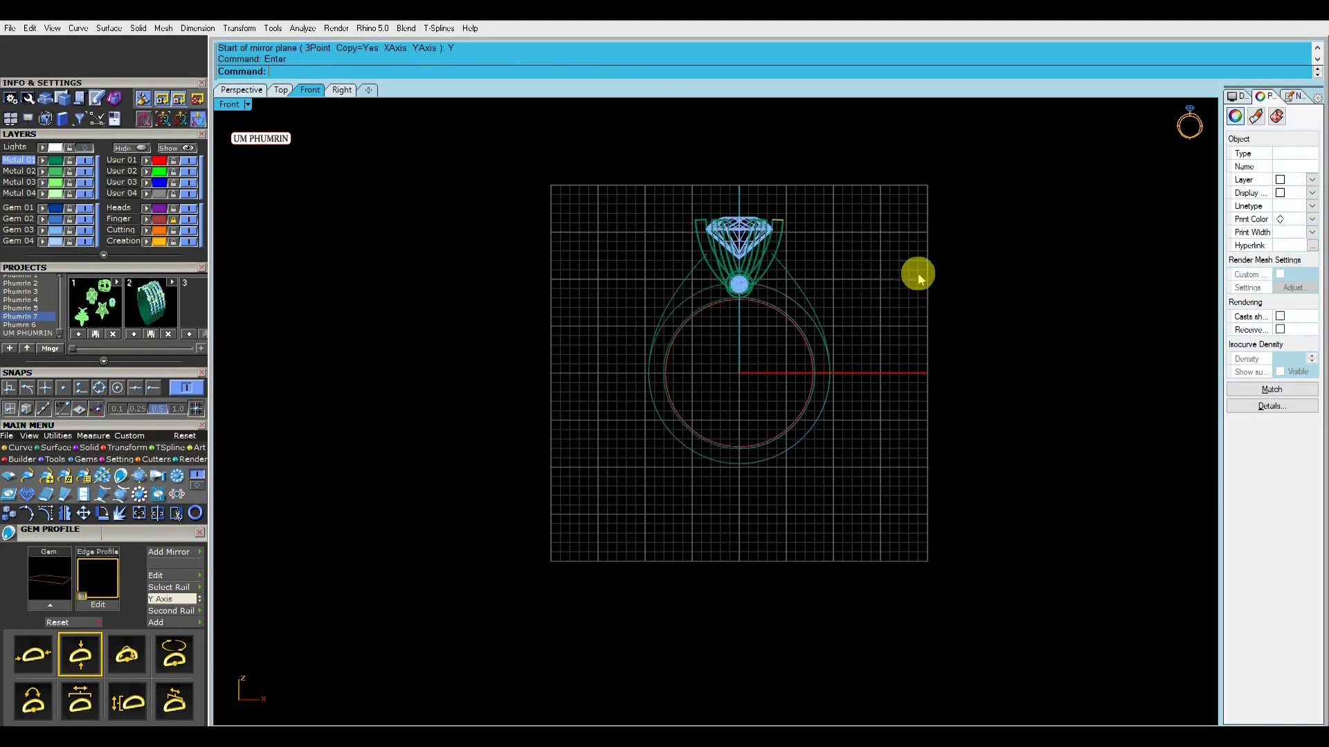
pyautogui.moveTo(917, 275); pyautogui.dragTo(848, 283, button='right')
# Draw a horizontal line from the origin to beyond the ring's right side
pyautogui.scroll(2, 749, 299)
pyautogui.click(736, 295)
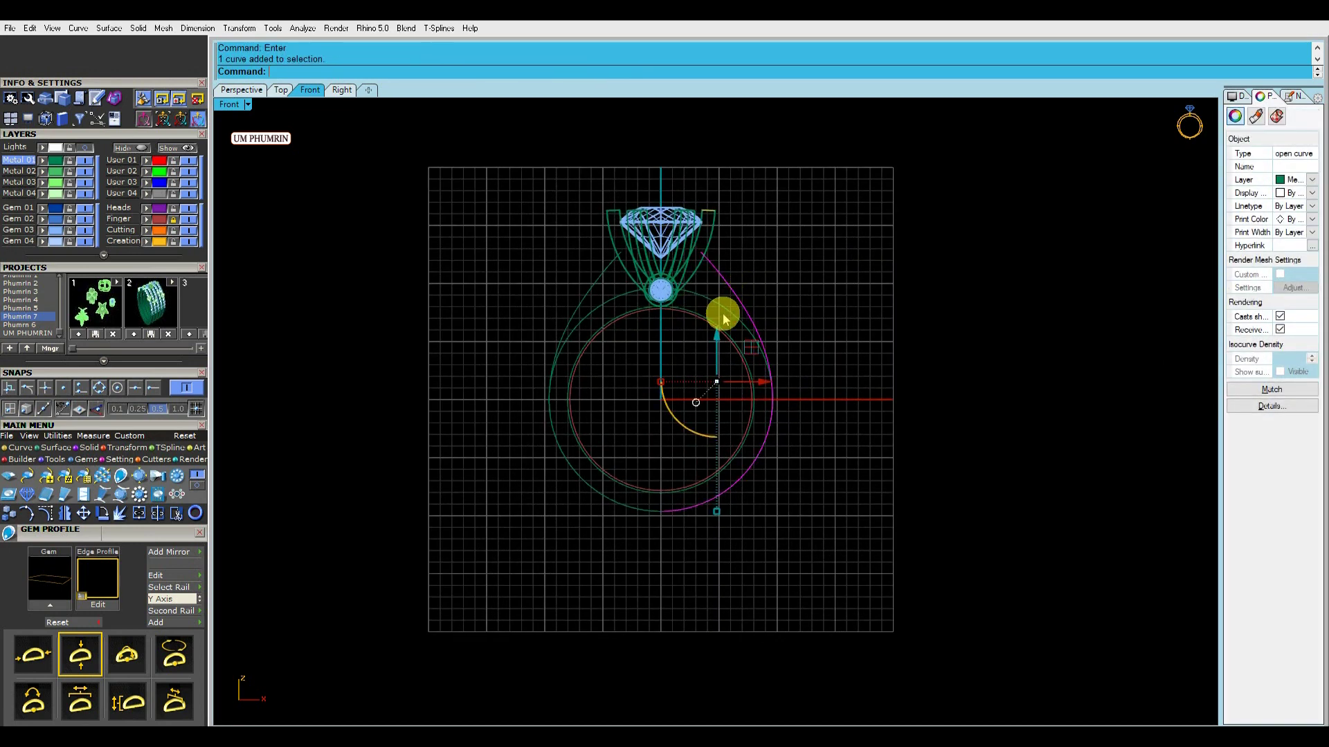
pyautogui.write('l')
pyautogui.press('Return')
pyautogui.write('0')
pyautogui.press('Return')
pyautogui.click(890, 400)
# Isolate the horizontal line and the right raised curve by hiding all other objects
pyautogui.click(796, 400)
pyautogui.keyDown('shift'); pyautogui.click(759, 350); pyautogui.keyUp('shift')
pyautogui.rightClick(132, 148)
pyautogui.moveTo(854, 360); pyautogui.dragTo(757, 423)
pyautogui.moveTo(843, 427); pyautogui.dragTo(805, 327)
# Trim away the right raised curve below the horizontal line and delete the line
pyautogui.write('t')
pyautogui.press('Return')
pyautogui.click(767, 434)
pyautogui.press('Return')
pyautogui.press('Delete')
# Show the hidden objects and mirror the trimmed shoulder curve across the Y axis
pyautogui.click(183, 147)
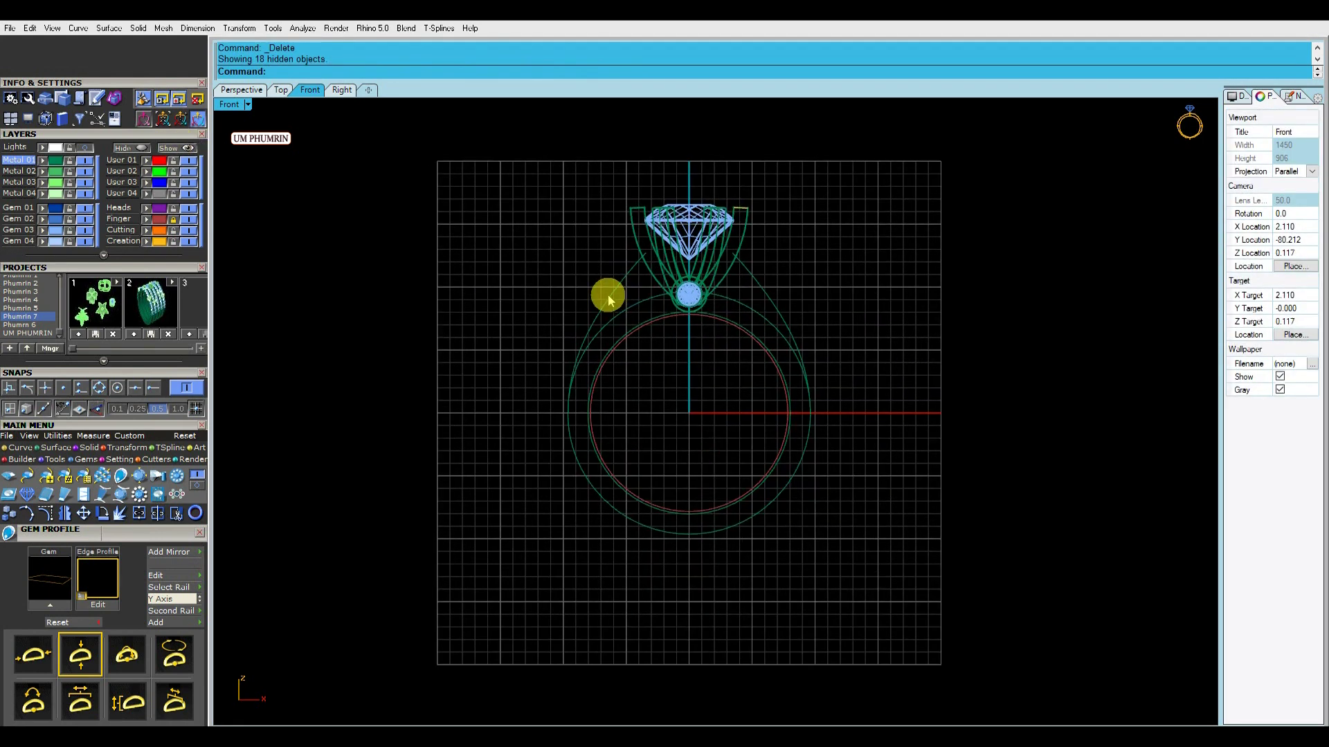
pyautogui.click(777, 326)
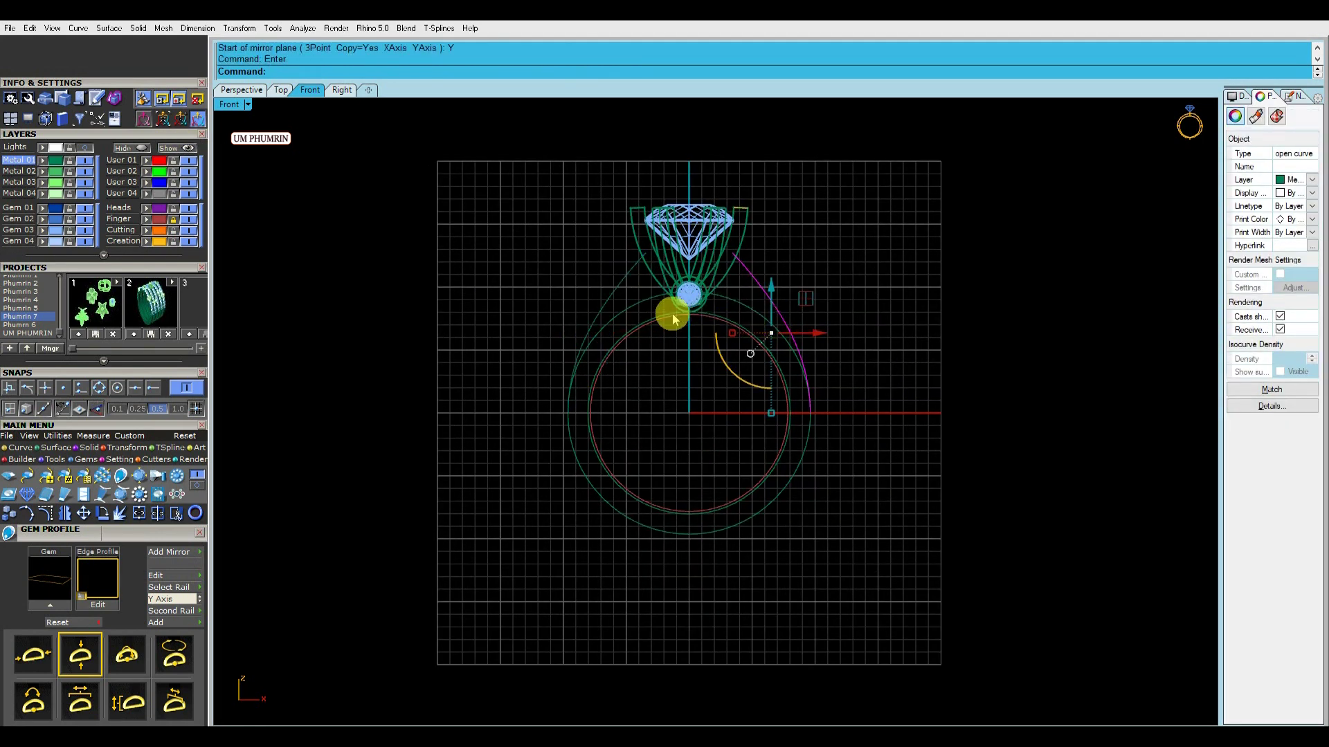
pyautogui.click(658, 351)
# Draw a 1.8 mm line outward from the inner ring circle's right quadrant point
pyautogui.click(101, 387)
pyautogui.click(788, 414)
pyautogui.write('1')
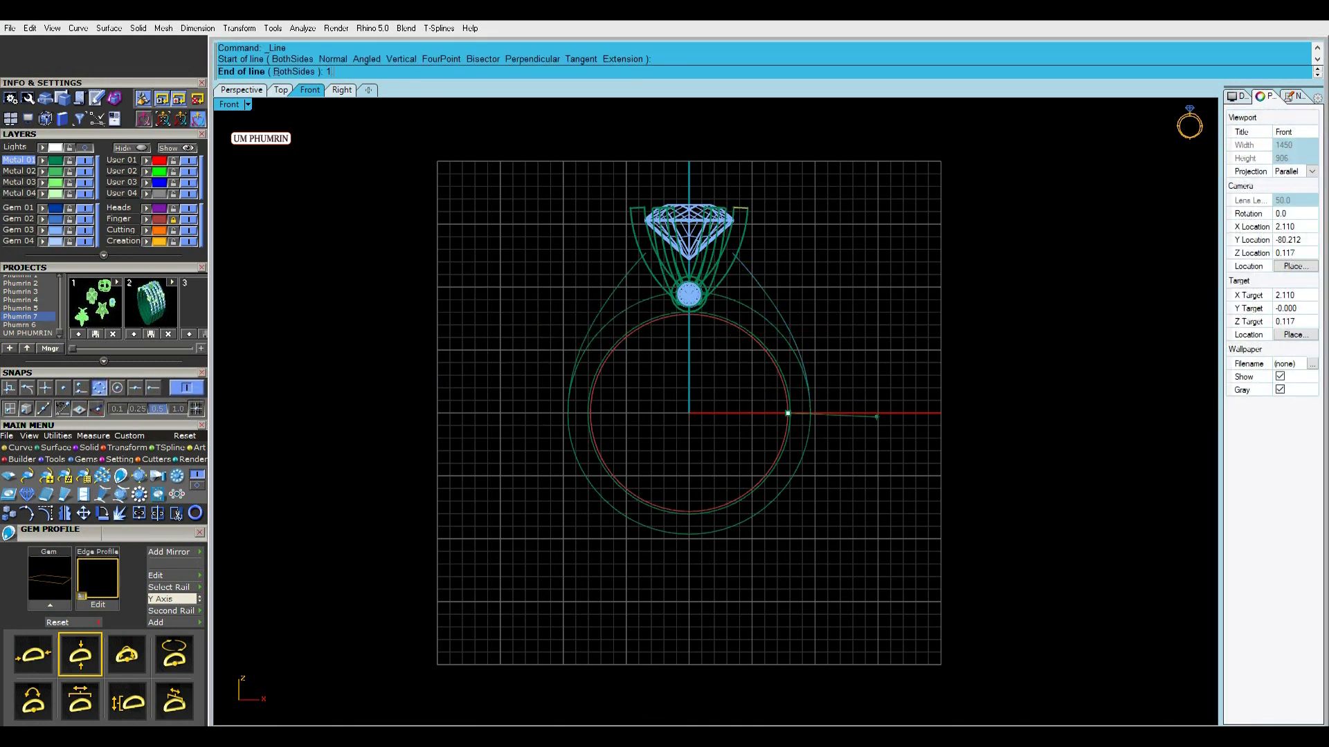
pyautogui.write('.8')
pyautogui.press('Return')
pyautogui.click(876, 418)
pyautogui.scroll(6, 824, 425)
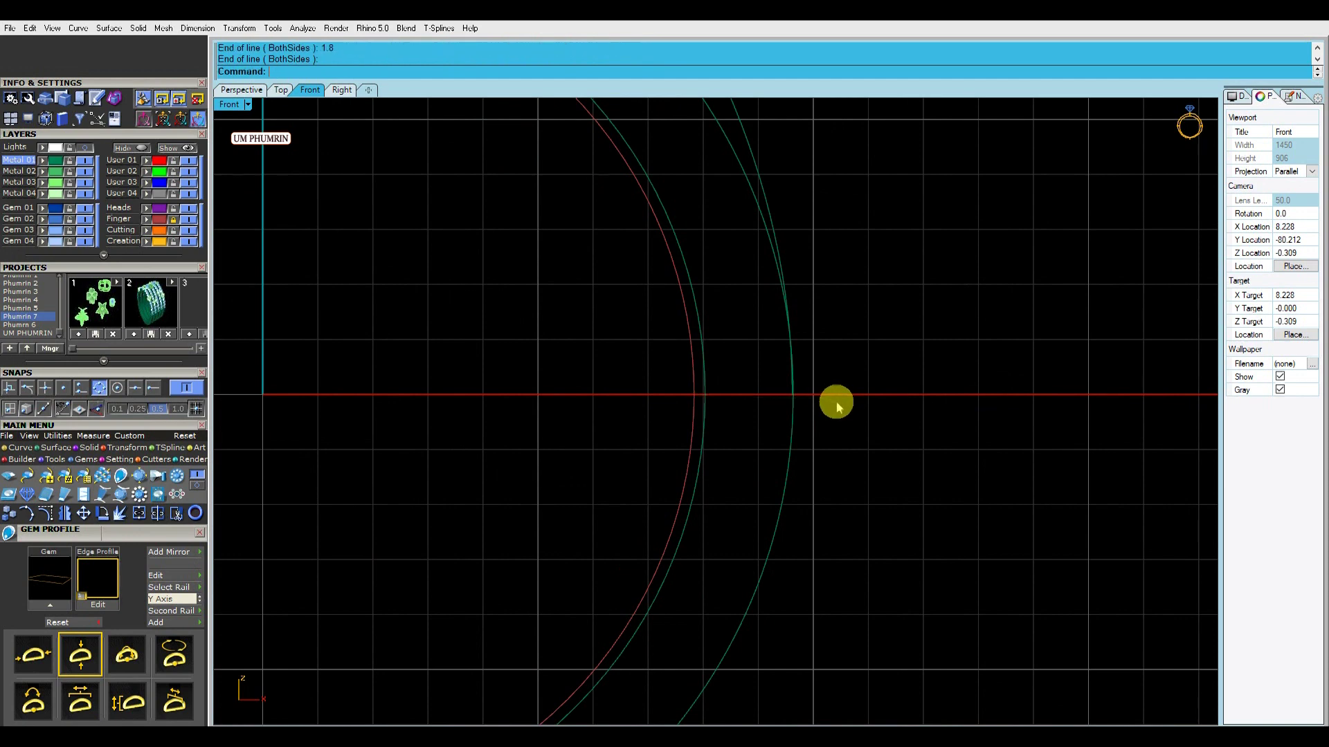
# Draw a 2 mm line outward from the finger-size circle's right quadrant point
pyautogui.click(695, 394)
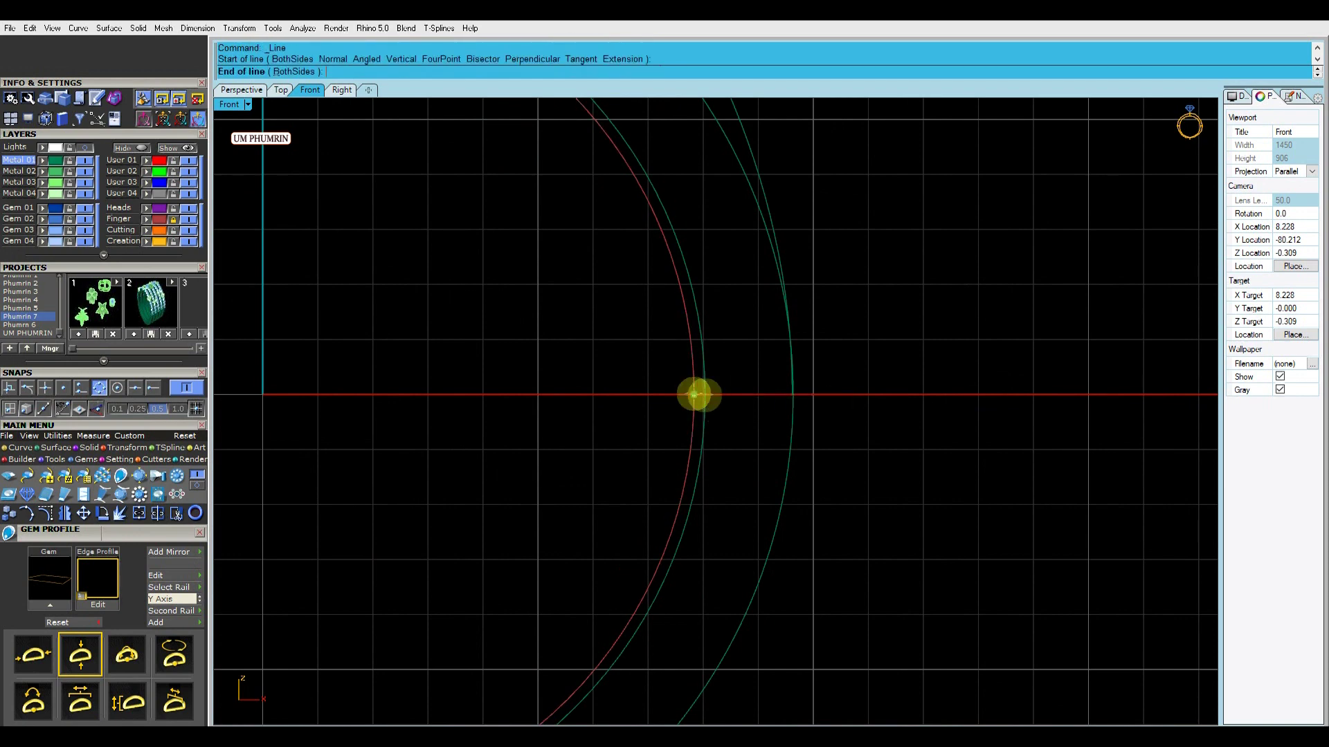
pyautogui.write('2')
pyautogui.press('Return')
pyautogui.click(924, 396)
pyautogui.scroll(-6, 899, 392)
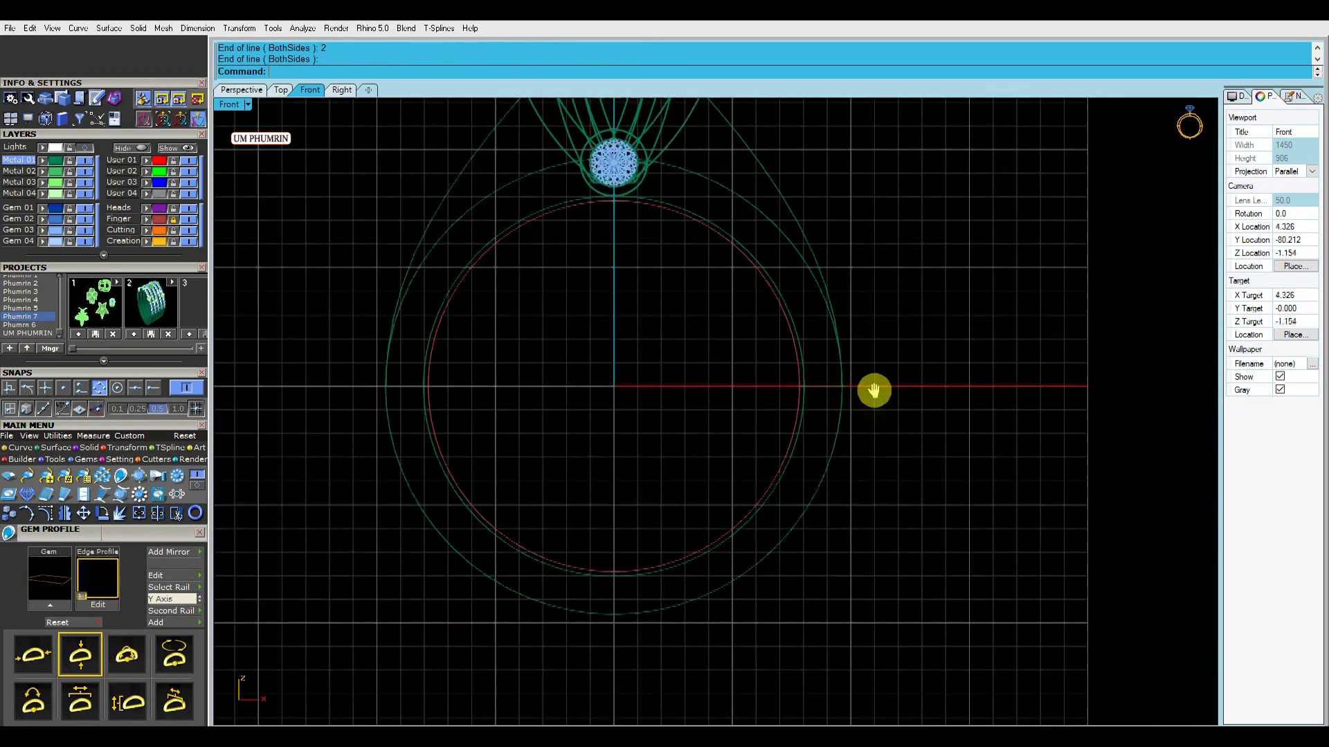
# Move the right raised shoulder curve so its lower end sits on the outer end of the 2 mm line
pyautogui.click(858, 400)
pyautogui.scroll(2, 815, 284)
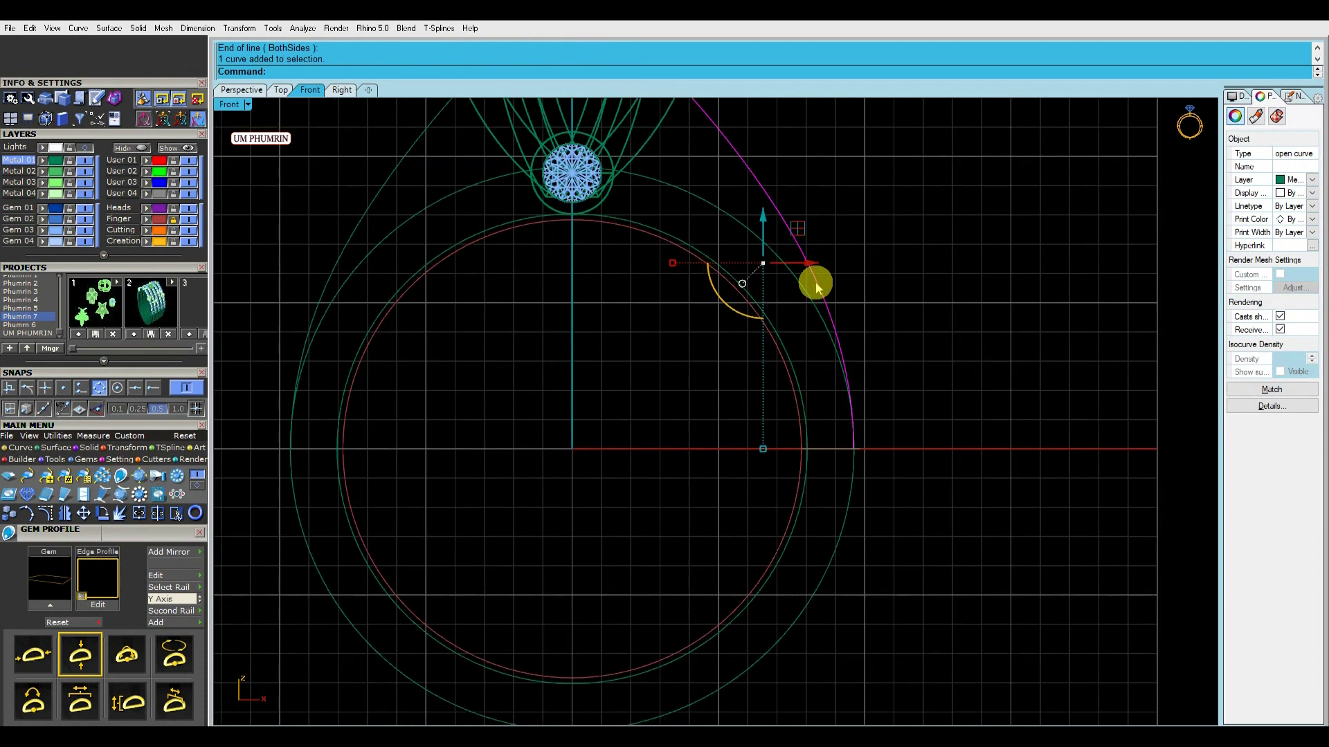
pyautogui.click(83, 512)
pyautogui.click(99, 388)
pyautogui.click(153, 387)
pyautogui.scroll(4, 845, 441)
pyautogui.click(855, 433)
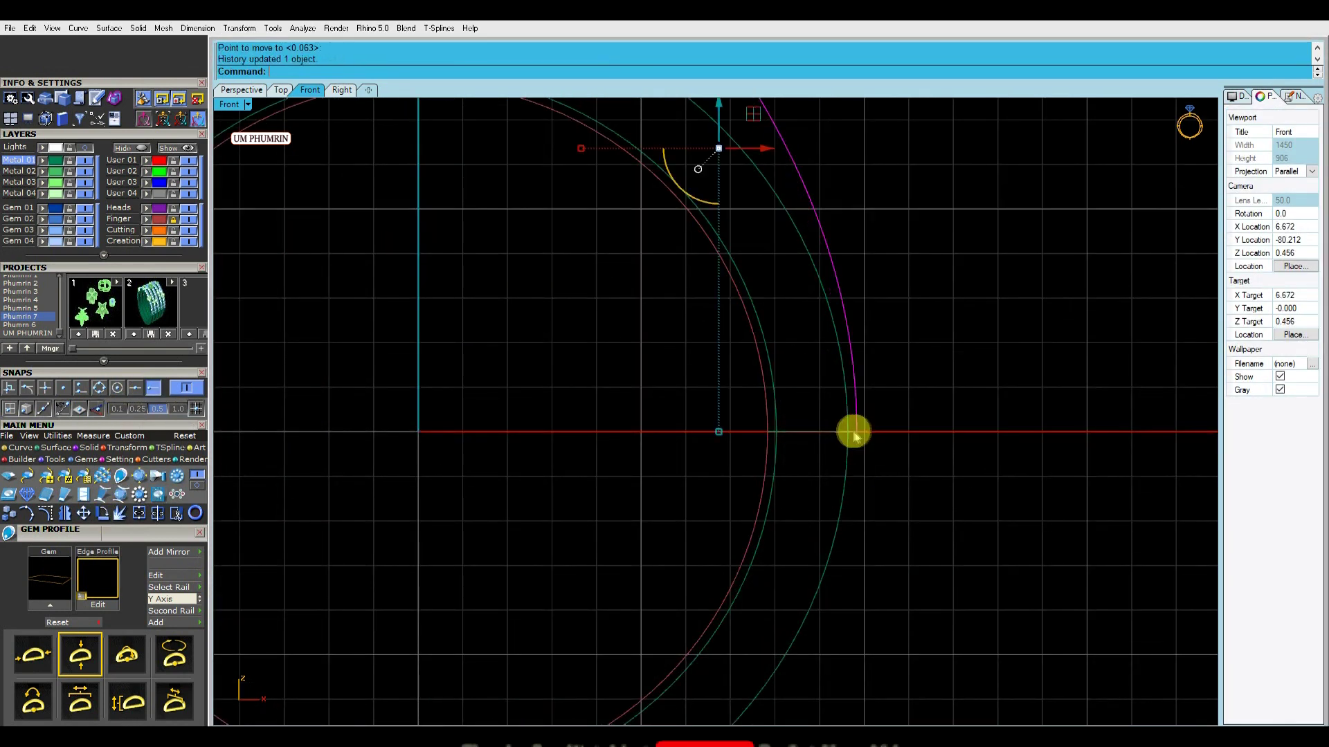
pyautogui.click(844, 433)
pyautogui.scroll(-4, 848, 438)
pyautogui.moveTo(890, 474); pyautogui.dragTo(892, 493, button='right')
pyautogui.click(895, 501)
pyautogui.scroll(-2, 828, 451)
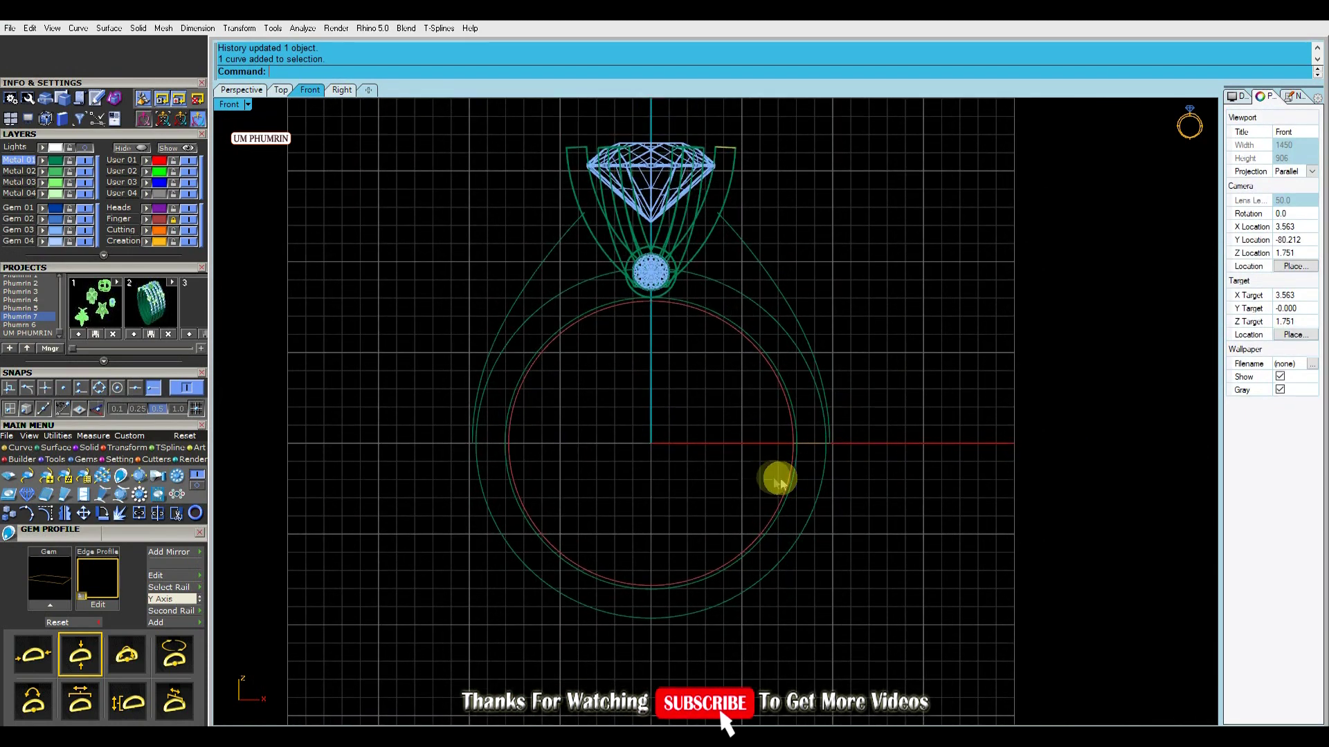
# Check the right shoulder curve against the shaded head and save the ring model
pyautogui.scroll(-2, 778, 480)
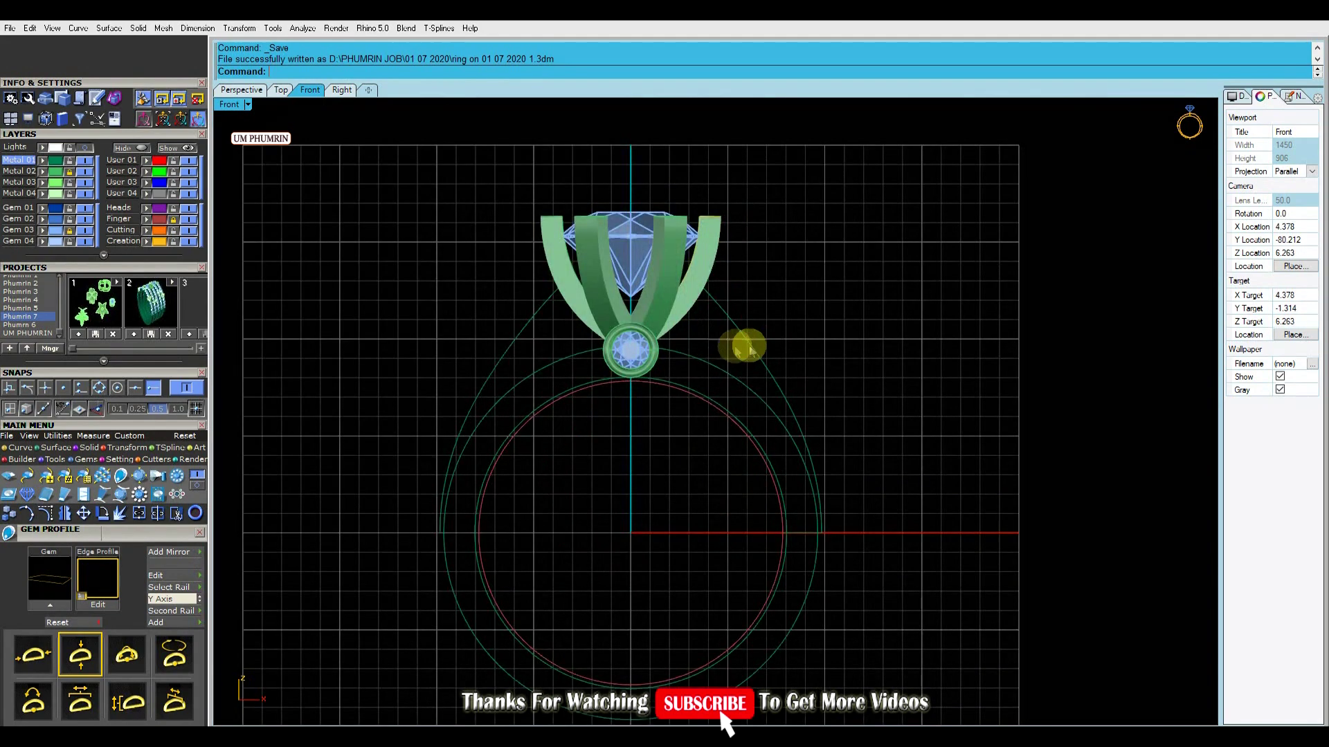
pyautogui.scroll(-2, 783, 344)
pyautogui.moveTo(744, 344)
pyautogui.mouseDown(button='right')
pyautogui.moveTo(755, 303)
pyautogui.moveTo(816, 335)
pyautogui.mouseUp(button='right')
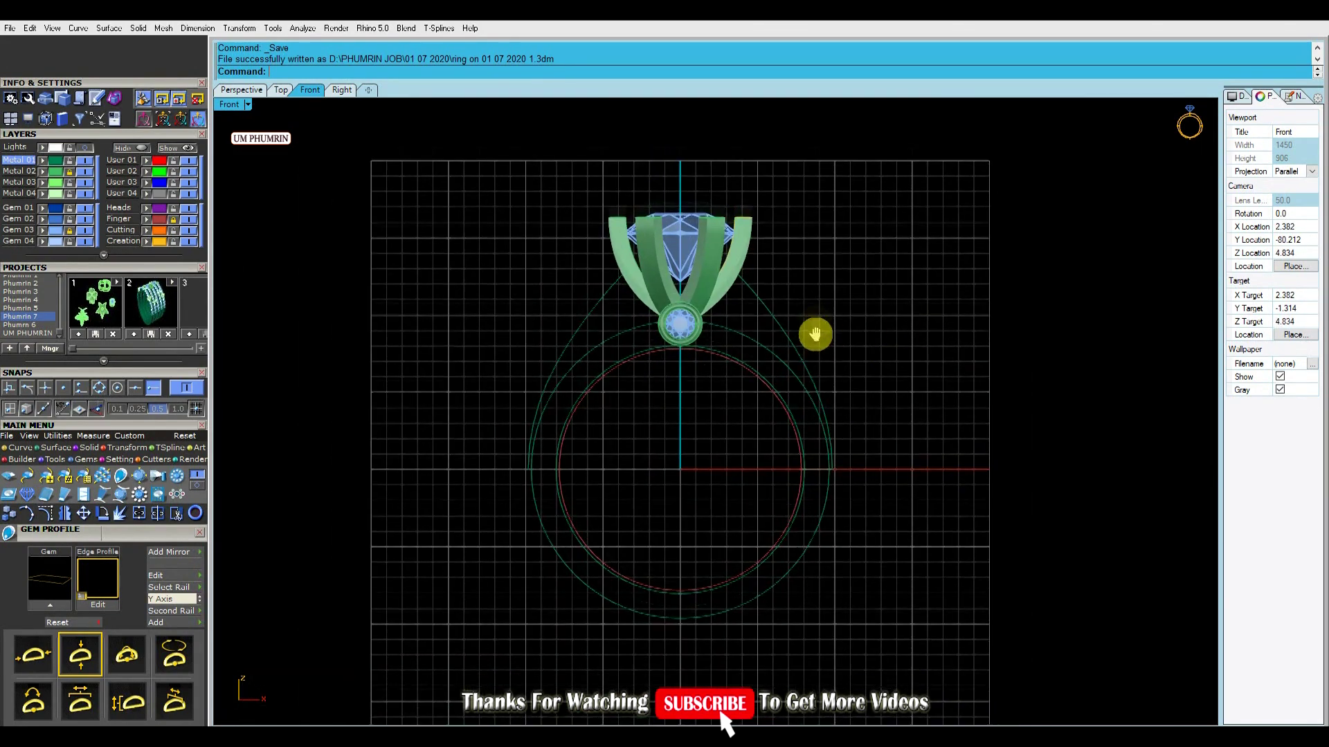
pyautogui.scroll(-3, 837, 346)
pyautogui.scroll(4, 792, 312)
pyautogui.moveTo(817, 301); pyautogui.dragTo(788, 328)
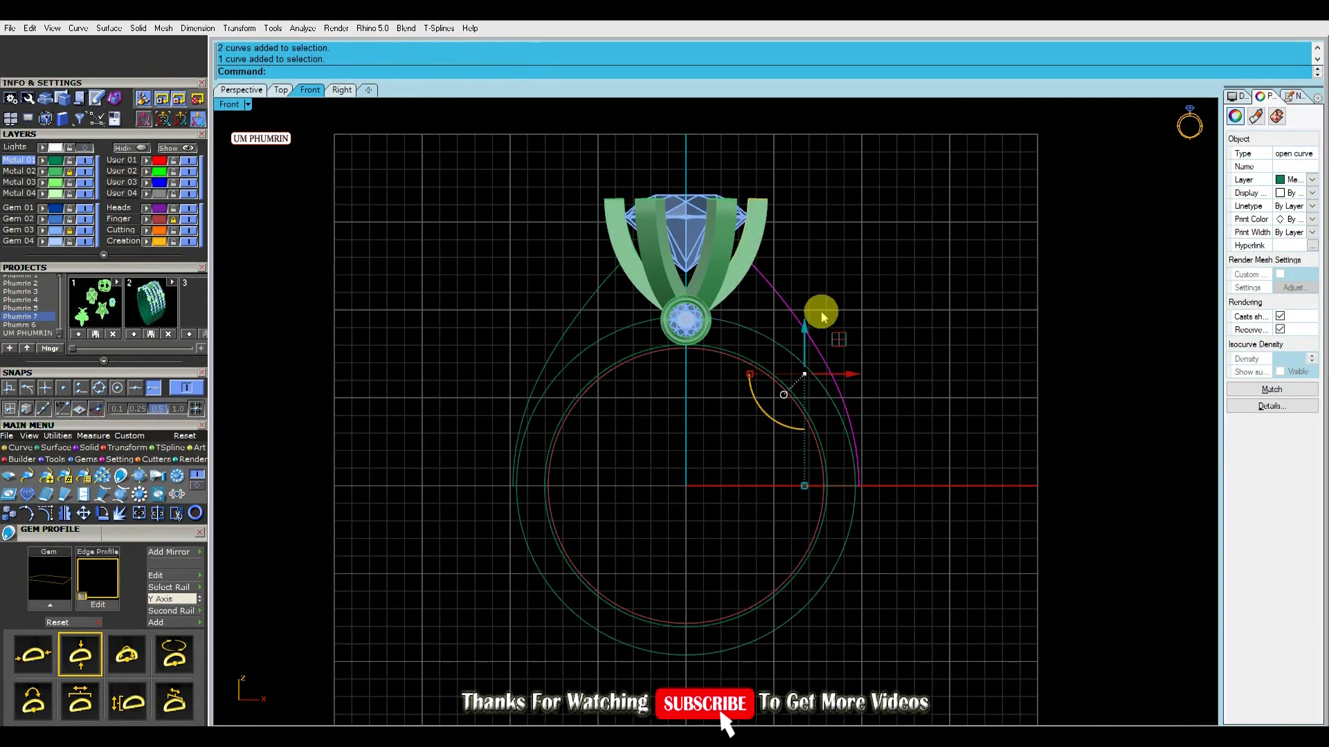
pyautogui.scroll(-1, 822, 312)
pyautogui.scroll(3, 789, 311)
pyautogui.moveTo(797, 306); pyautogui.dragTo(768, 288, button='right')
pyautogui.scroll(-2, 782, 287)
pyautogui.click(876, 265)
pyautogui.hotkey('ctrl', 's')
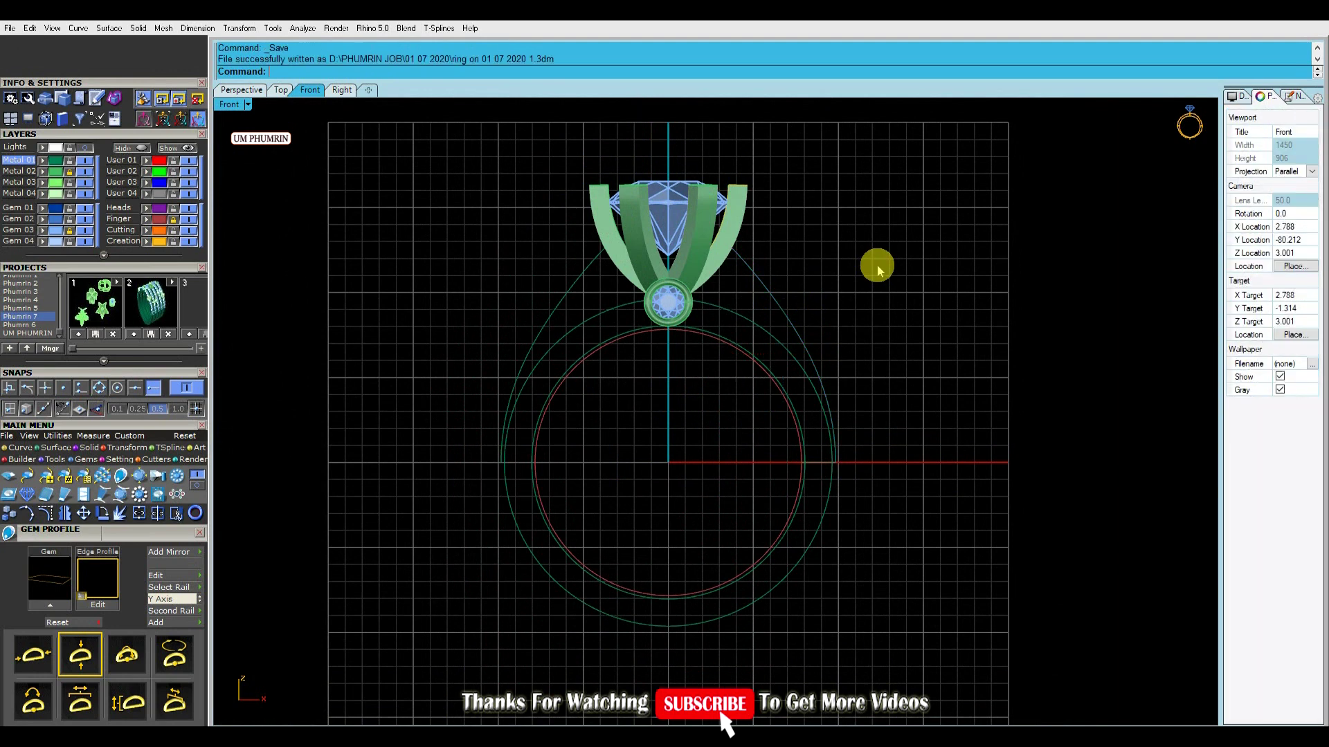
# Create a curve midway between the right halves of the inner and outer shank curves
pyautogui.click(767, 338)
pyautogui.scroll(2, 759, 361)
pyautogui.keyDown('shift'); pyautogui.click(764, 359); pyautogui.keyUp('shift')
pyautogui.scroll(-1, 770, 364)
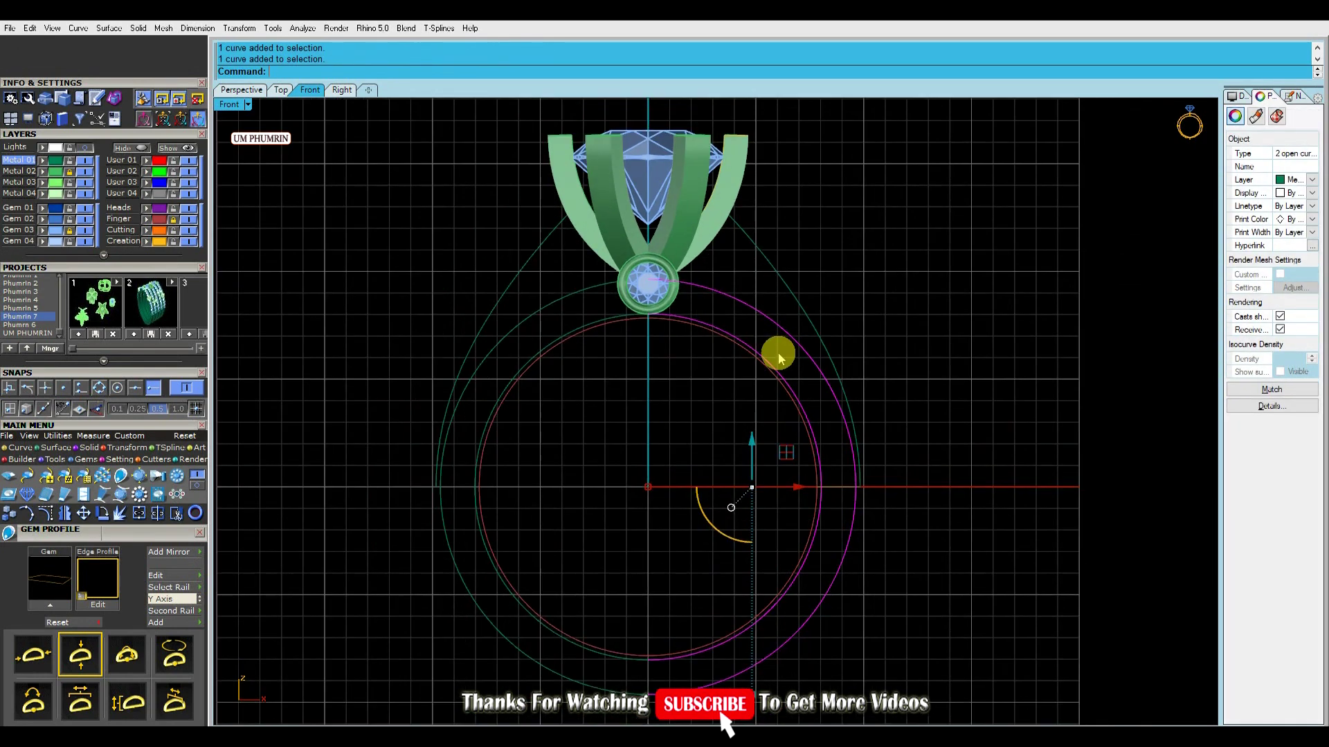
pyautogui.rightClick(771, 348)
pyautogui.rightClick(771, 347)
pyautogui.click(770, 343)
pyautogui.write('gc')
pyautogui.press('Return')
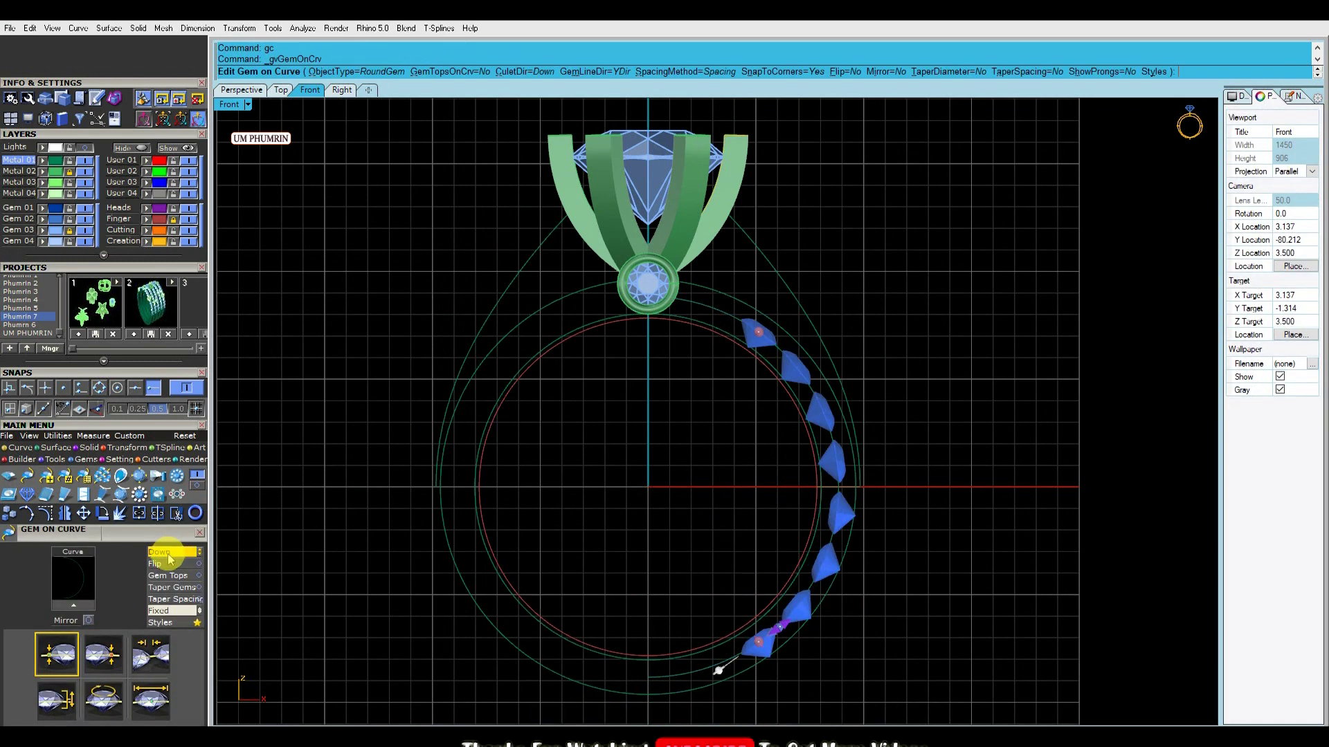
pyautogui.click(183, 553)
pyautogui.press('Escape')
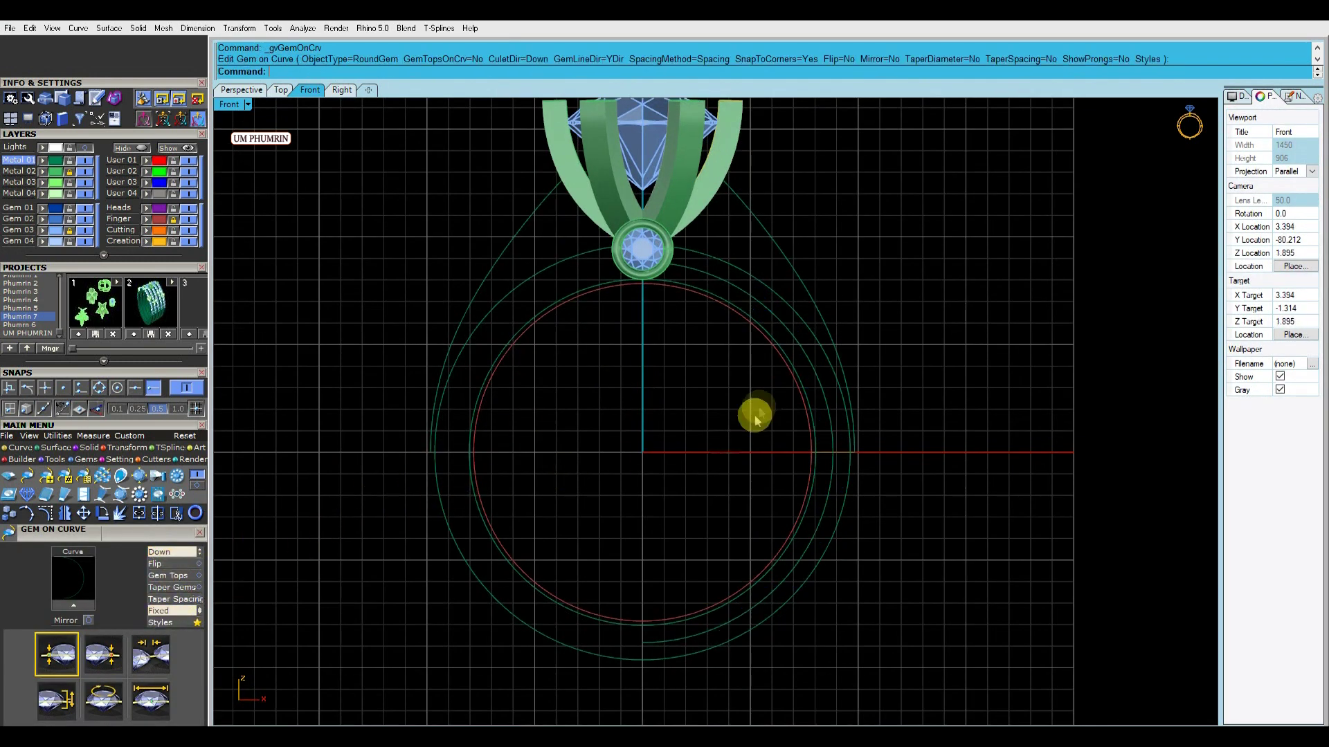
pyautogui.click(795, 350)
pyautogui.rightClick(795, 347)
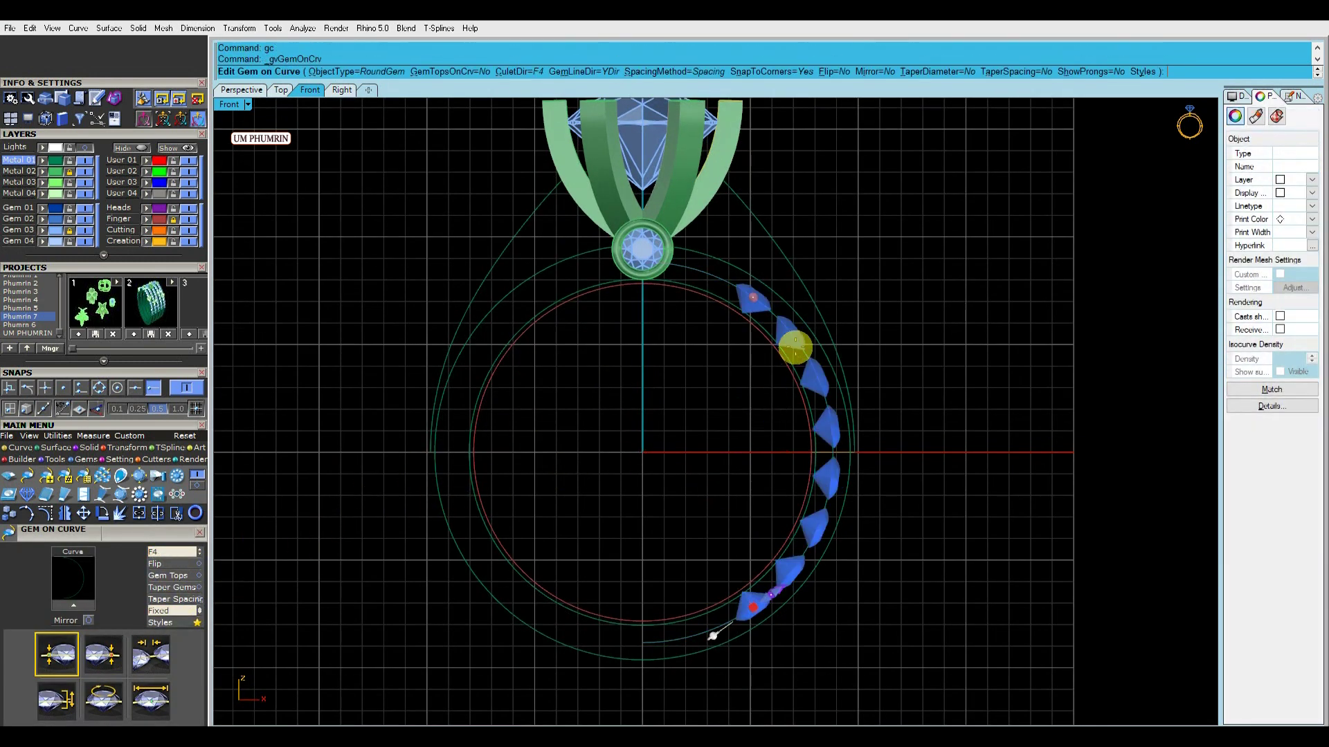
pyautogui.click(173, 554)
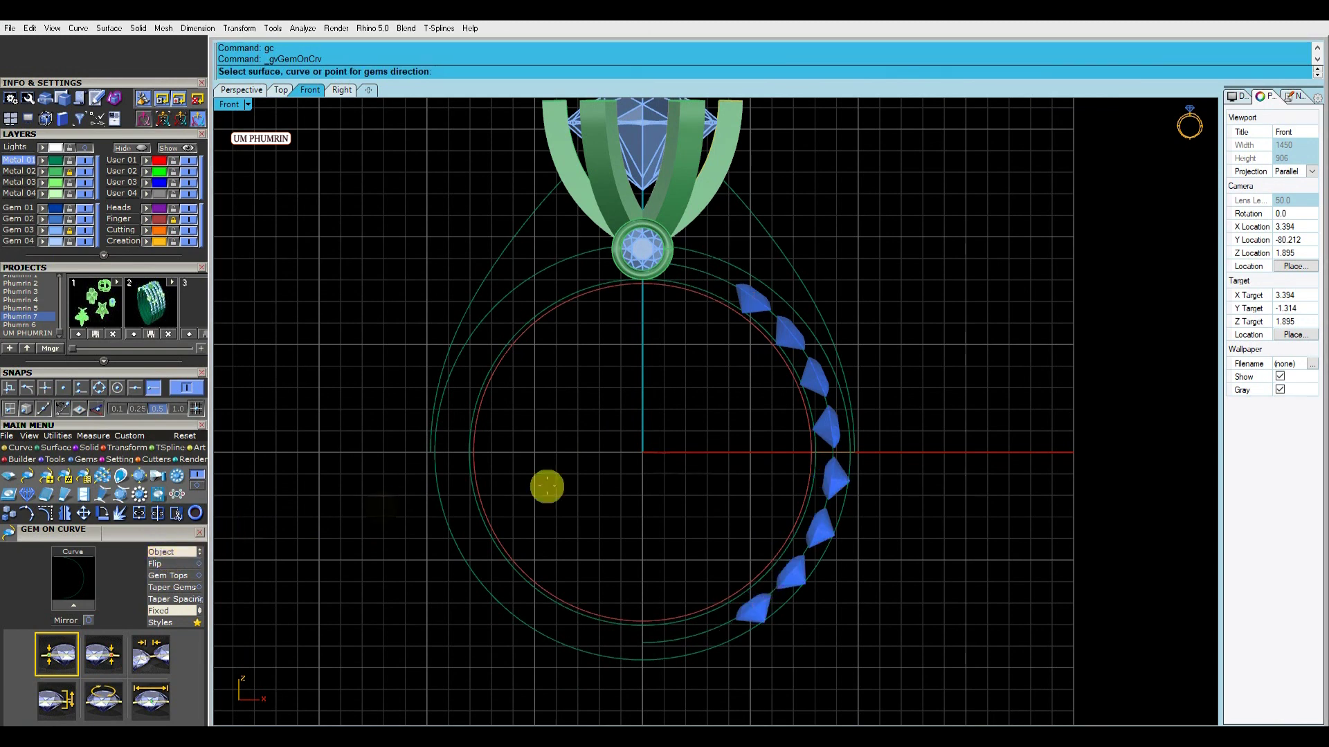
pyautogui.moveTo(701, 468); pyautogui.dragTo(688, 495, button='right')
pyautogui.rightClick(688, 496)
pyautogui.press('Escape')
# Loft a flat surface between the right halves of the inner and outer shank curves
pyautogui.click(811, 414)
pyautogui.click(793, 422)
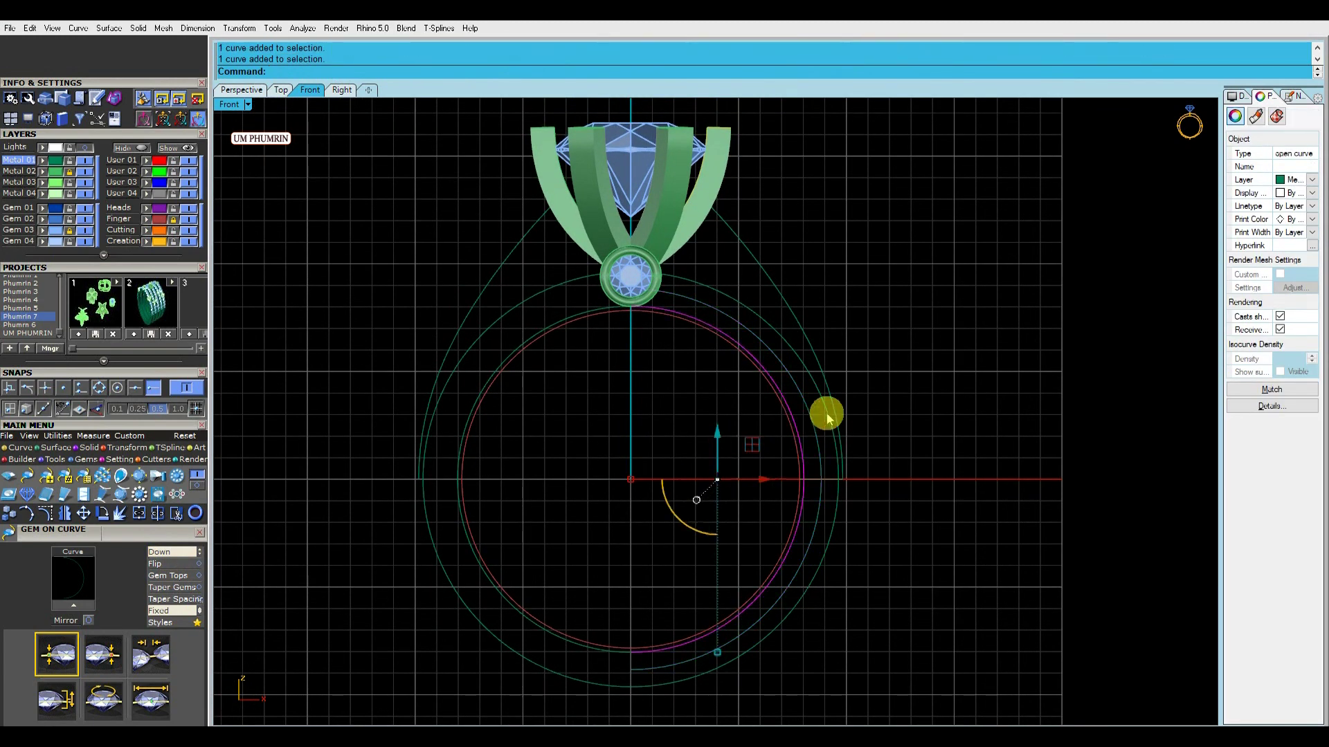
pyautogui.write('Lo')
pyautogui.press('Return')
pyautogui.press('Return')
# Place a row of round gems on the shank's middle curve, oriented by object to the lofted half-shank surface
pyautogui.click(813, 422)
pyautogui.press('Return')
pyautogui.write('gc')
pyautogui.press('Return')
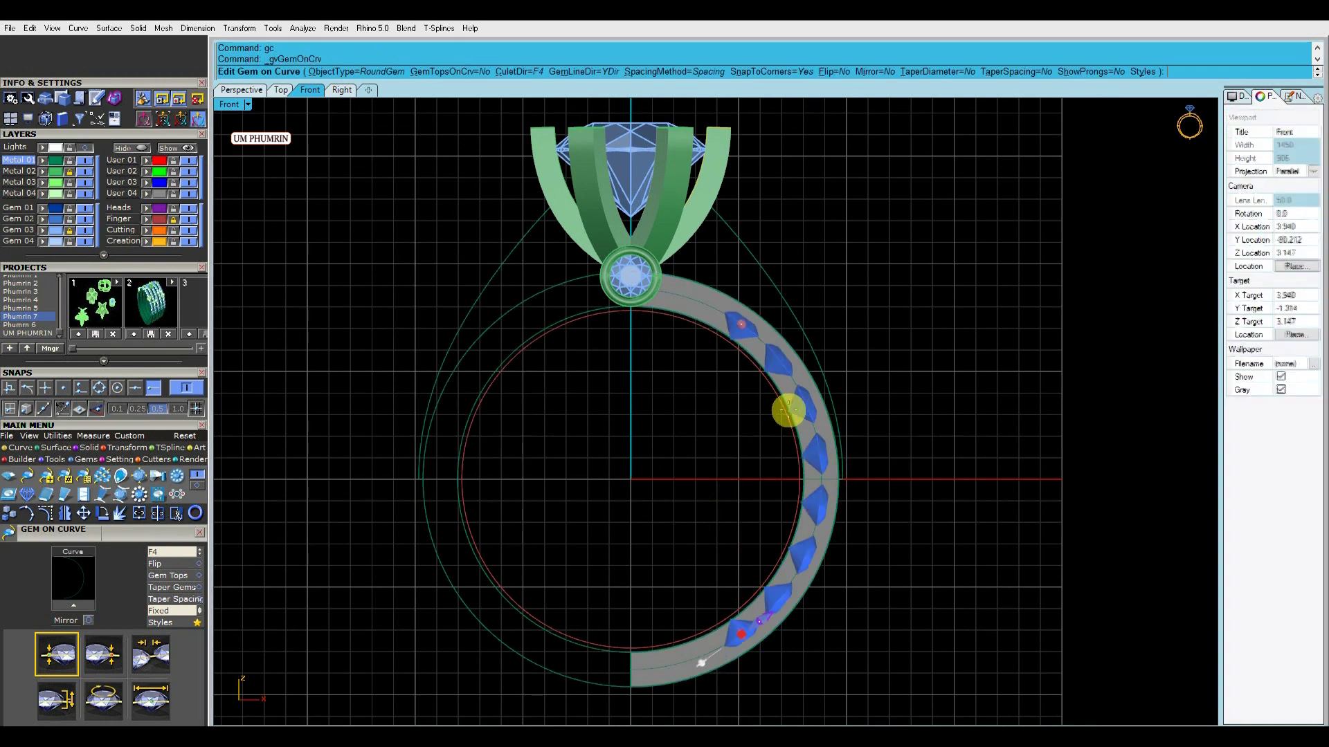
pyautogui.click(173, 552)
pyautogui.click(689, 310)
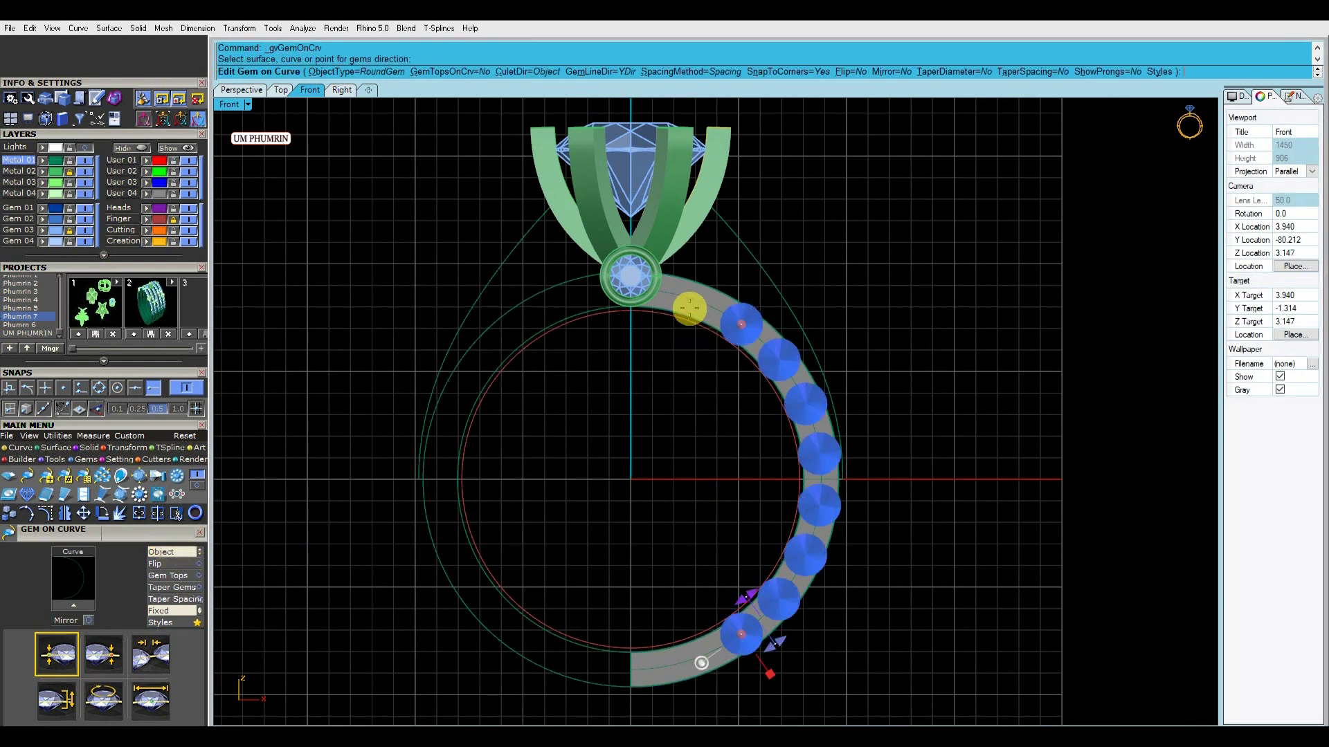
# Flip the gems' direction and set the gem size to 1.6 mm
pyautogui.click(158, 565)
pyautogui.moveTo(721, 387); pyautogui.dragTo(706, 360, button='right')
pyautogui.click(151, 701)
pyautogui.scroll(-3, 156, 534)
pyautogui.write('1.6')
# Use fixed spacing, run the gem row from beside the bezel to a 60.2% end position, and create the gems
pyautogui.click(159, 488)
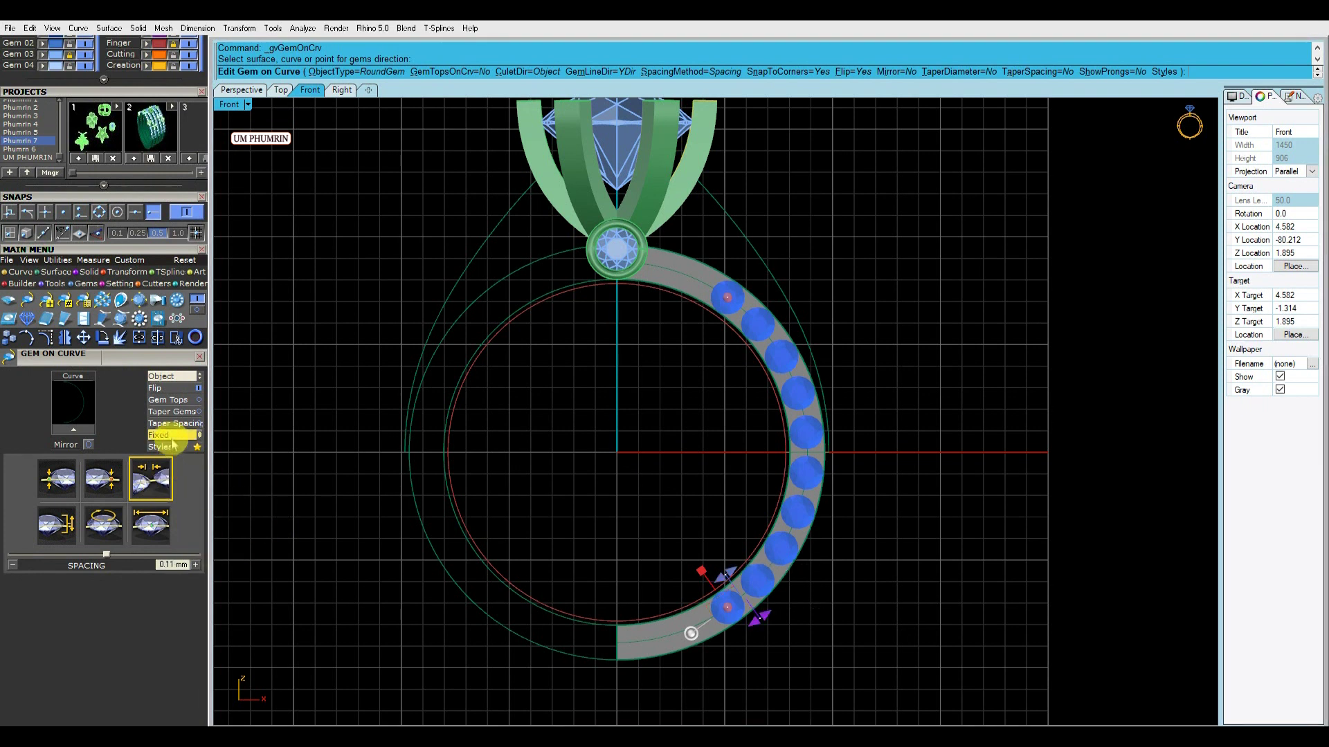
pyautogui.moveTo(727, 607); pyautogui.dragTo(662, 264)
pyautogui.moveTo(698, 278); pyautogui.dragTo(795, 397)
pyautogui.rightClick(799, 415)
# Flip the half-shank surface's direction and turn off its isocurves
pyautogui.click(799, 429)
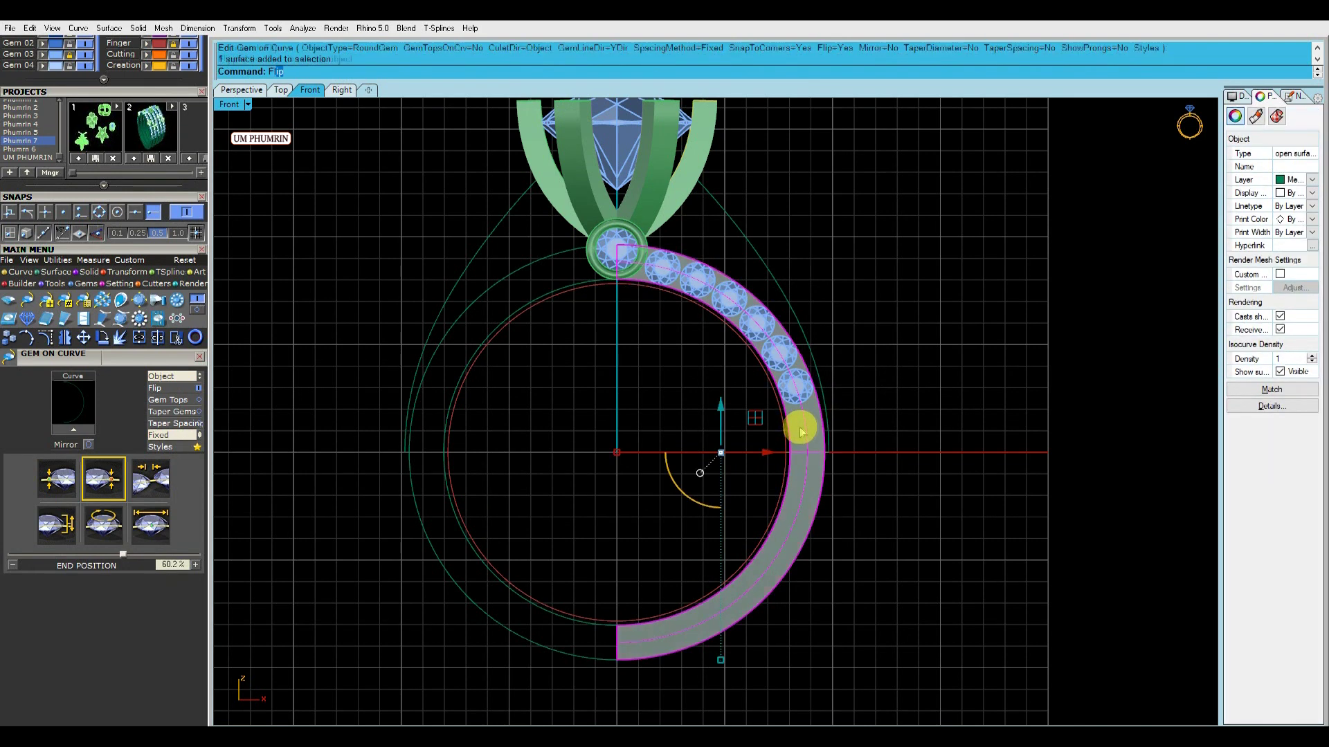
pyautogui.write('Flip')
pyautogui.press('Return')
pyautogui.scroll(-2, 869, 409)
pyautogui.click(1280, 372)
pyautogui.press('Escape')
pyautogui.scroll(10, 820, 364)
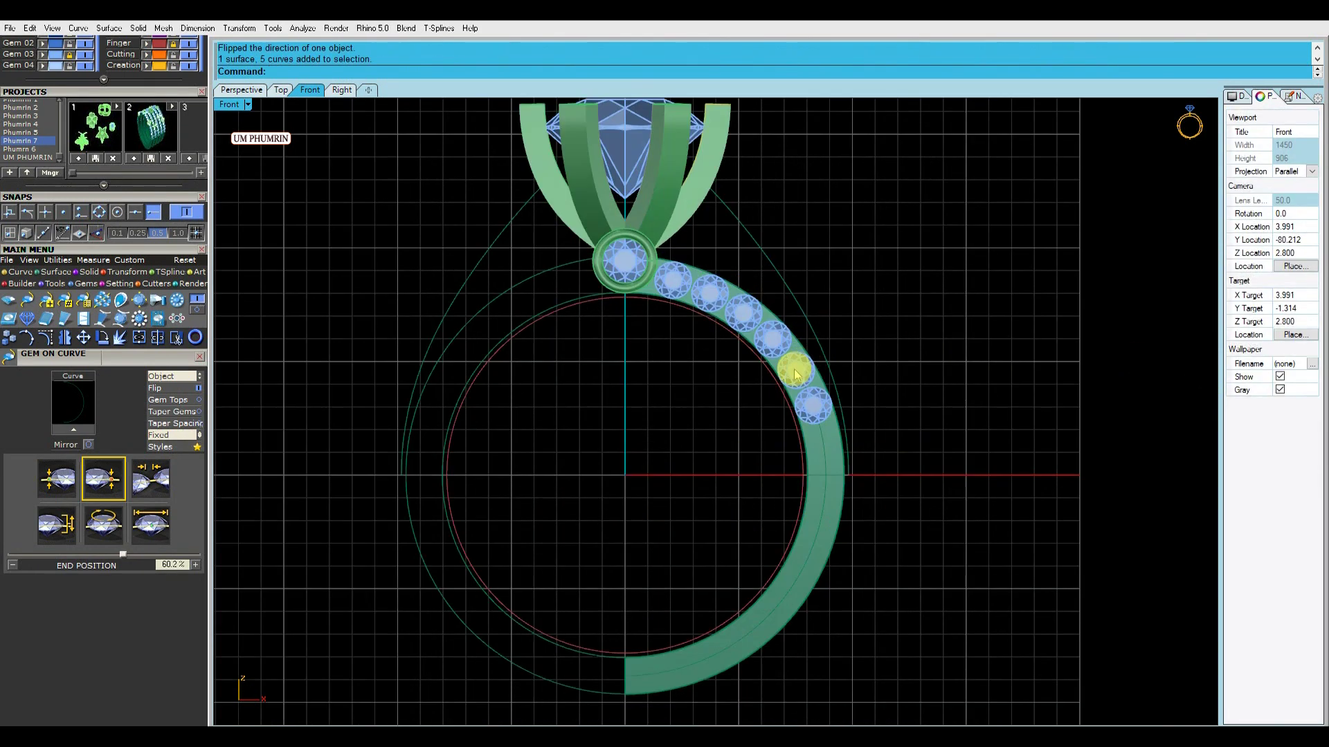
# Delete the middle guide curve under the gems and flip the half-shank surface so its front side faces outward
pyautogui.click(822, 444)
pyautogui.scroll(-3, 803, 422)
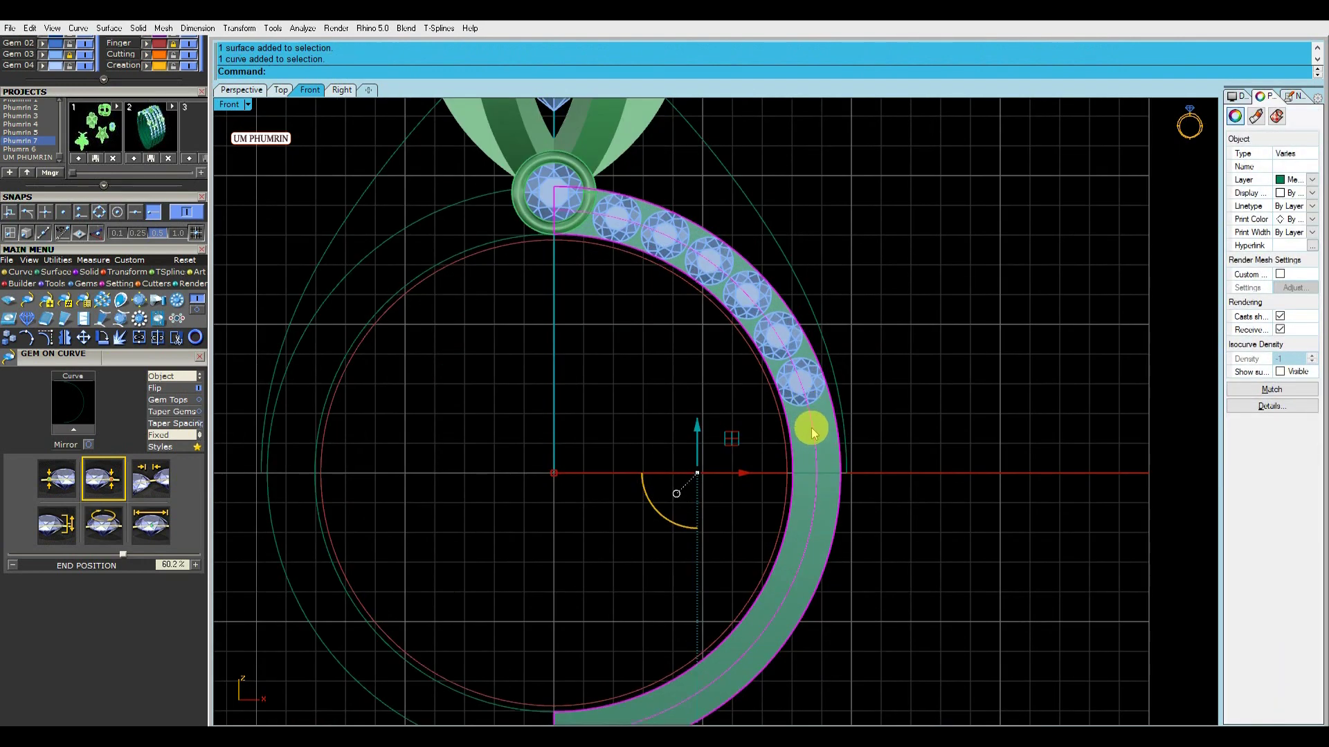
pyautogui.press('Return')
pyautogui.press('Escape')
pyautogui.press('Return')
pyautogui.click(813, 434)
pyautogui.press('Delete')
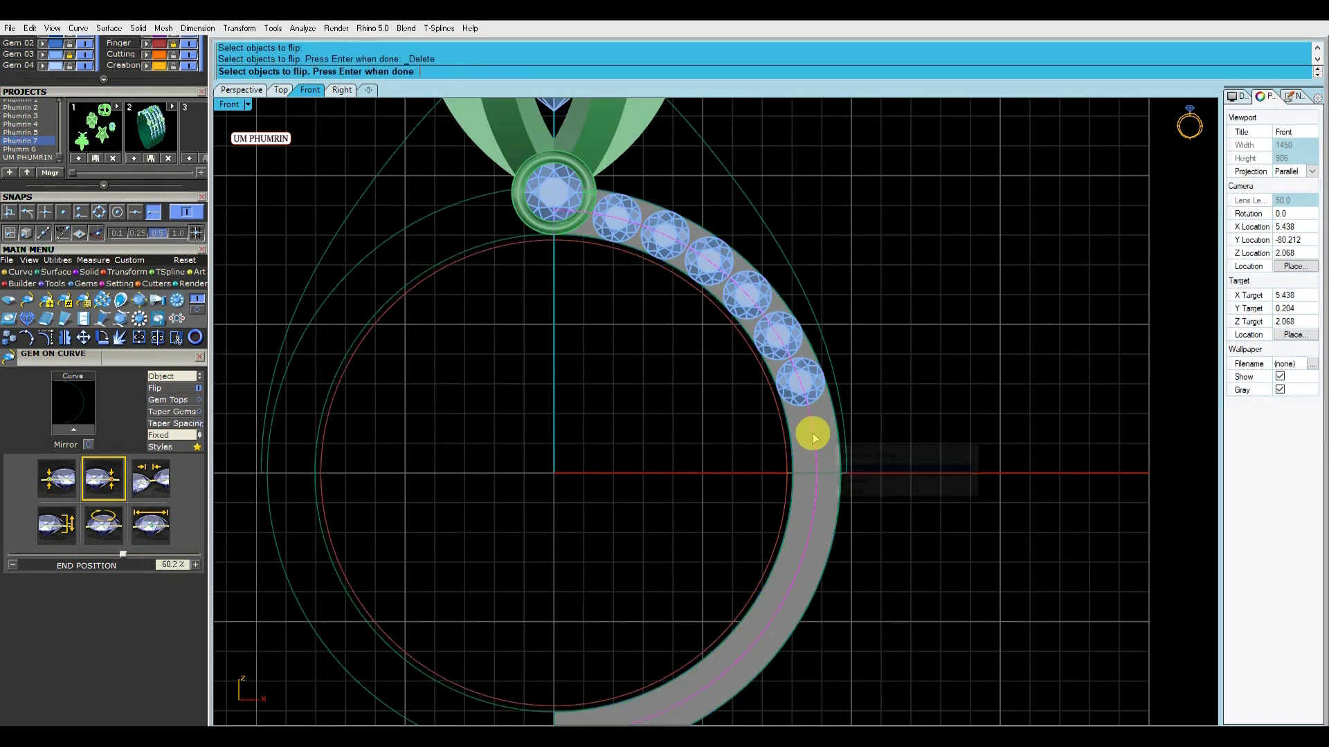
pyautogui.click(816, 441)
pyautogui.press('Return')
pyautogui.press('Return')
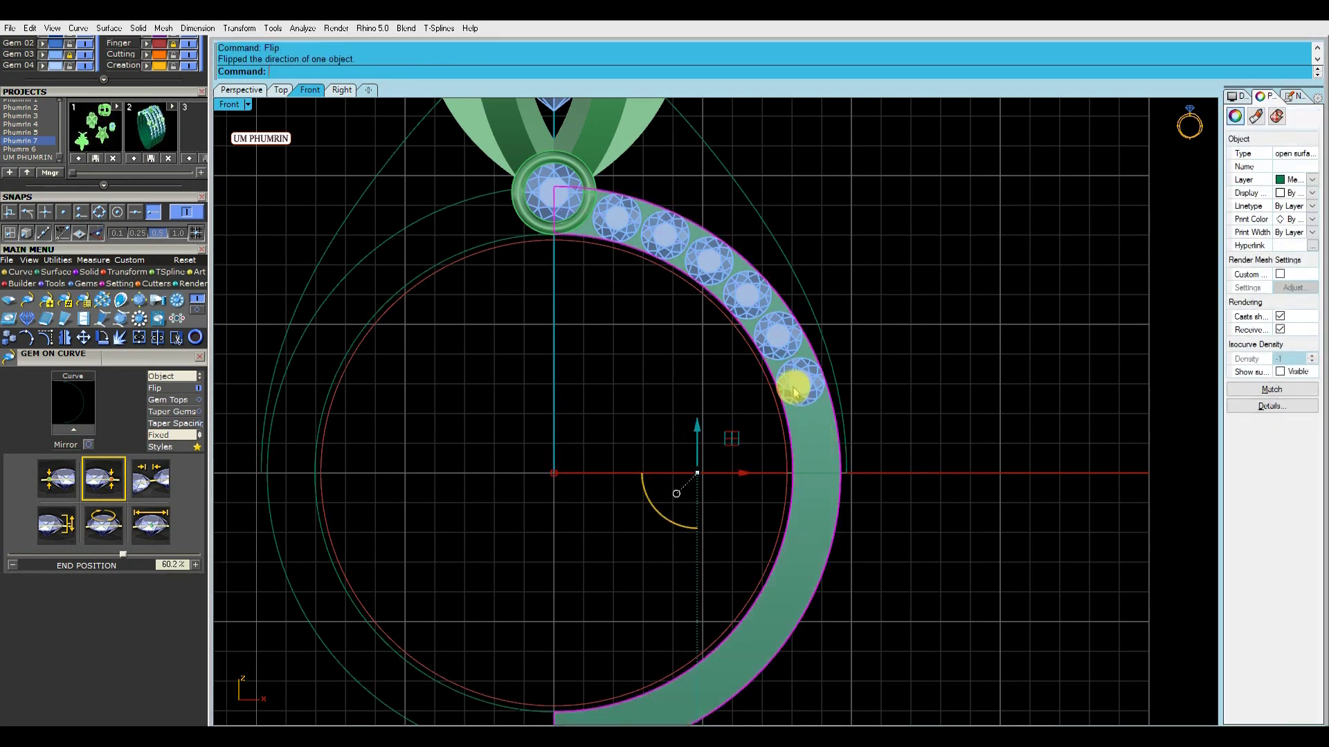
pyautogui.scroll(-3, 798, 395)
pyautogui.press('Escape')
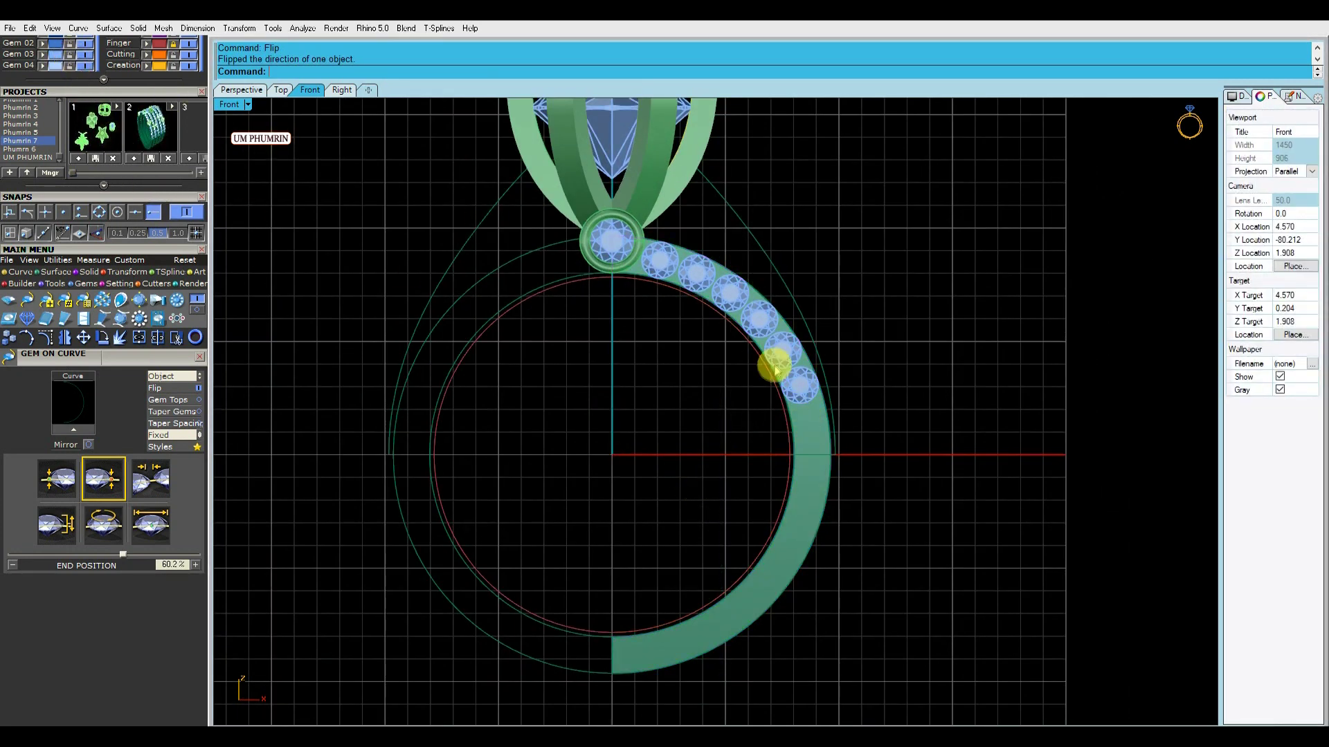
# Mirror the right-hand shank gems and the half-shank surface across the Y axis
pyautogui.click(782, 358)
pyautogui.keyDown('shift'); pyautogui.click(809, 409); pyautogui.keyUp('shift')
pyautogui.scroll(-2, 808, 387)
pyautogui.press('F5')
pyautogui.click(882, 311)
pyautogui.scroll(-3, 890, 306)
pyautogui.scroll(4, 823, 367)
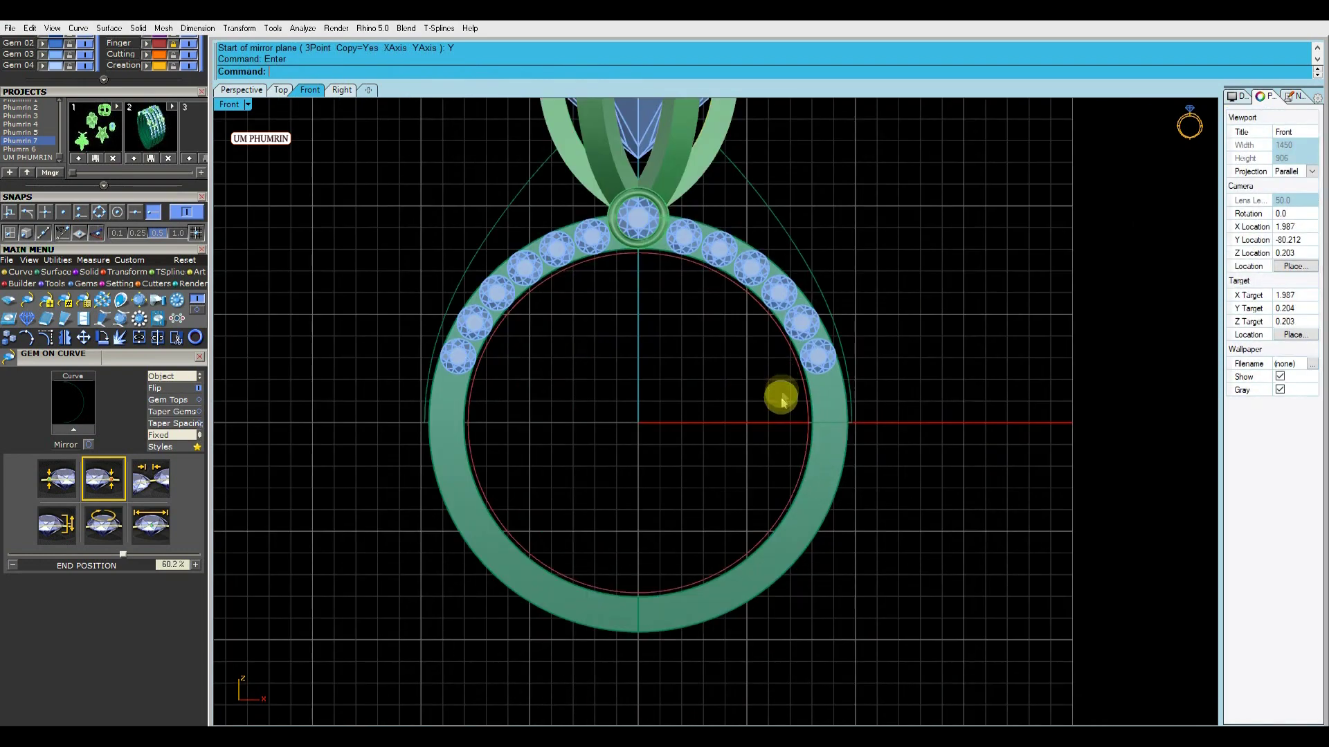
# Delete both half-shank surfaces, keeping the gems and curves
pyautogui.scroll(-1, 768, 387)
pyautogui.scroll(3, 793, 379)
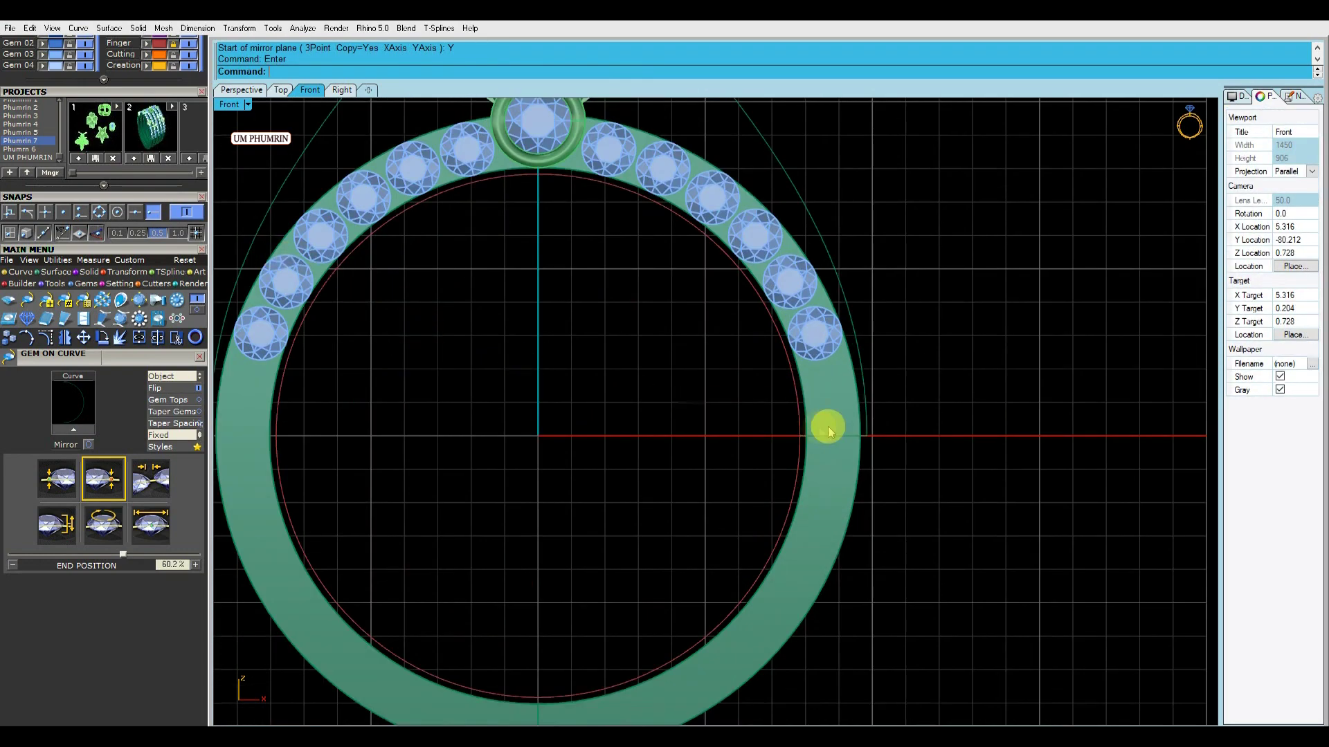
pyautogui.click(858, 471)
pyautogui.click(948, 507)
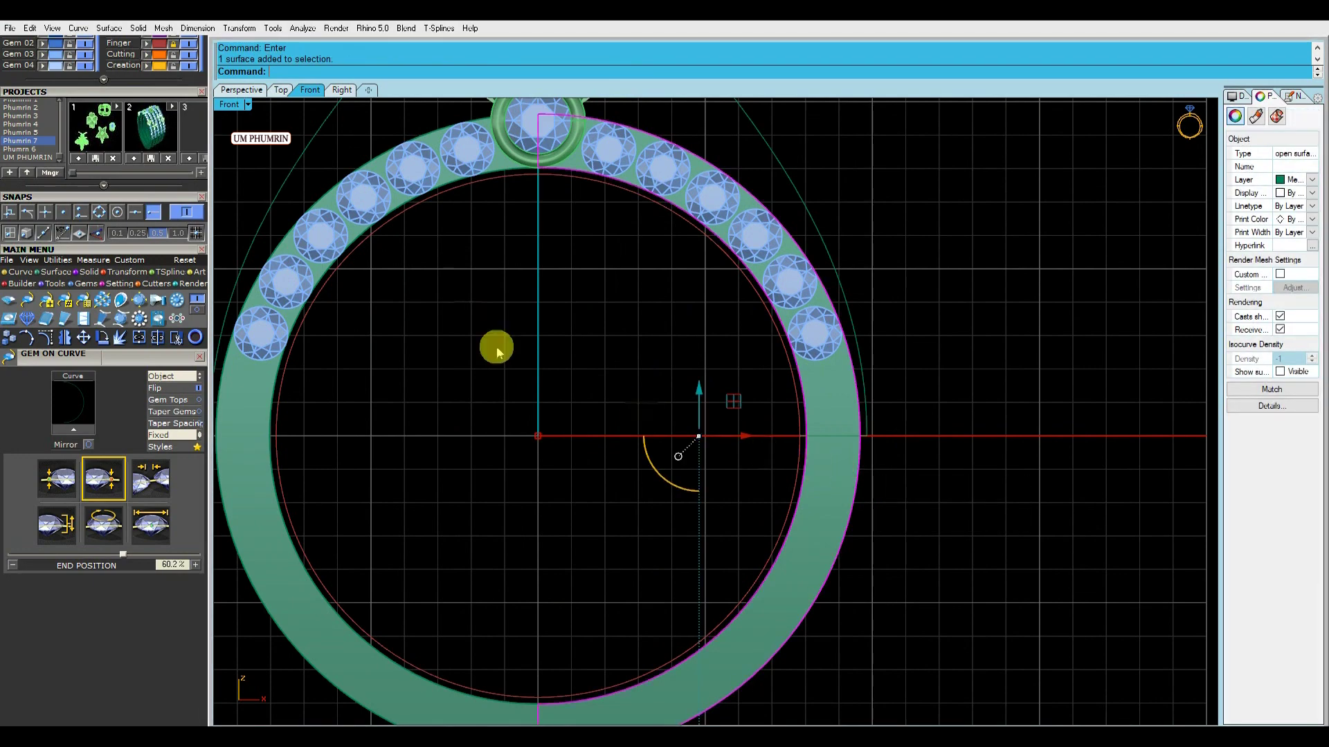
pyautogui.click(375, 245)
pyautogui.click(420, 282)
pyautogui.press('Delete')
pyautogui.scroll(-3, 770, 374)
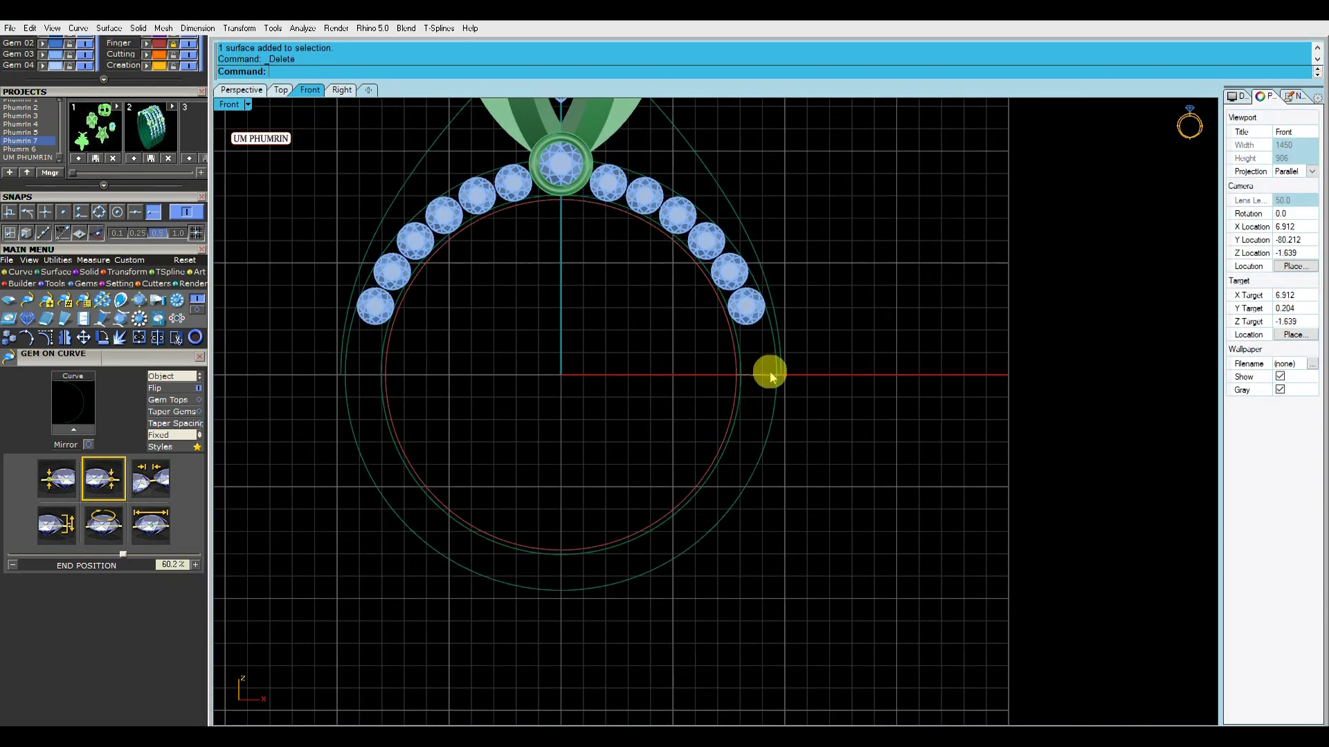
# Join the left and right halves of the outer shank curve into one closed curve
pyautogui.click(740, 366)
pyautogui.click(601, 328)
pyautogui.click(775, 405)
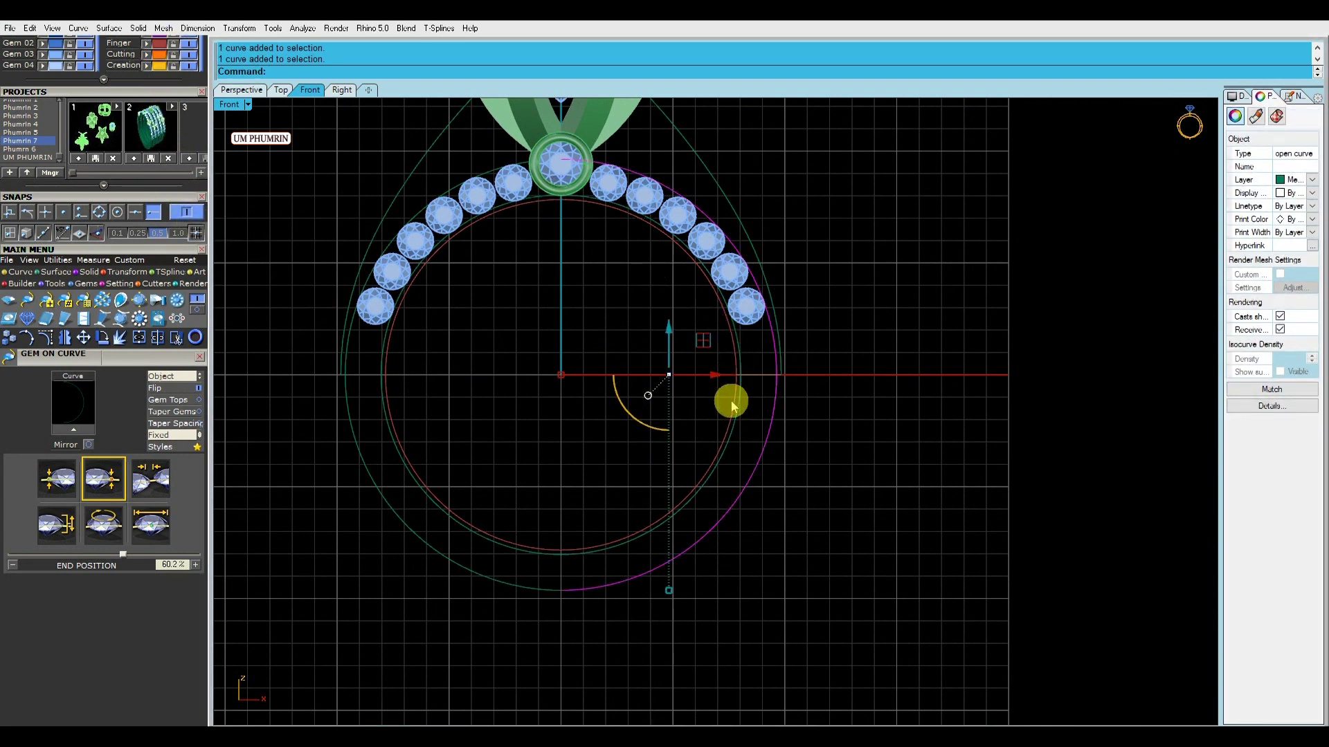
pyautogui.moveTo(557, 564); pyautogui.dragTo(628, 521, button='right')
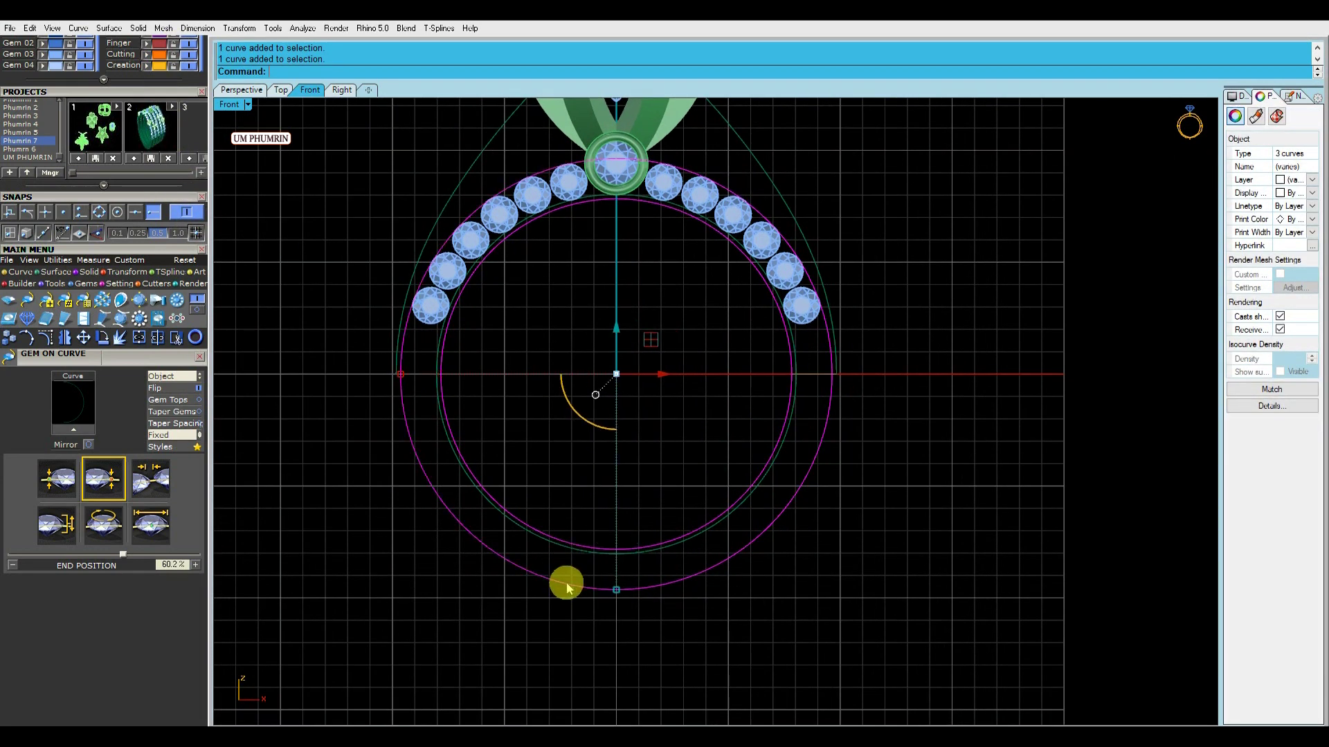
pyautogui.click(768, 511)
pyautogui.click(748, 538)
pyautogui.click(581, 589)
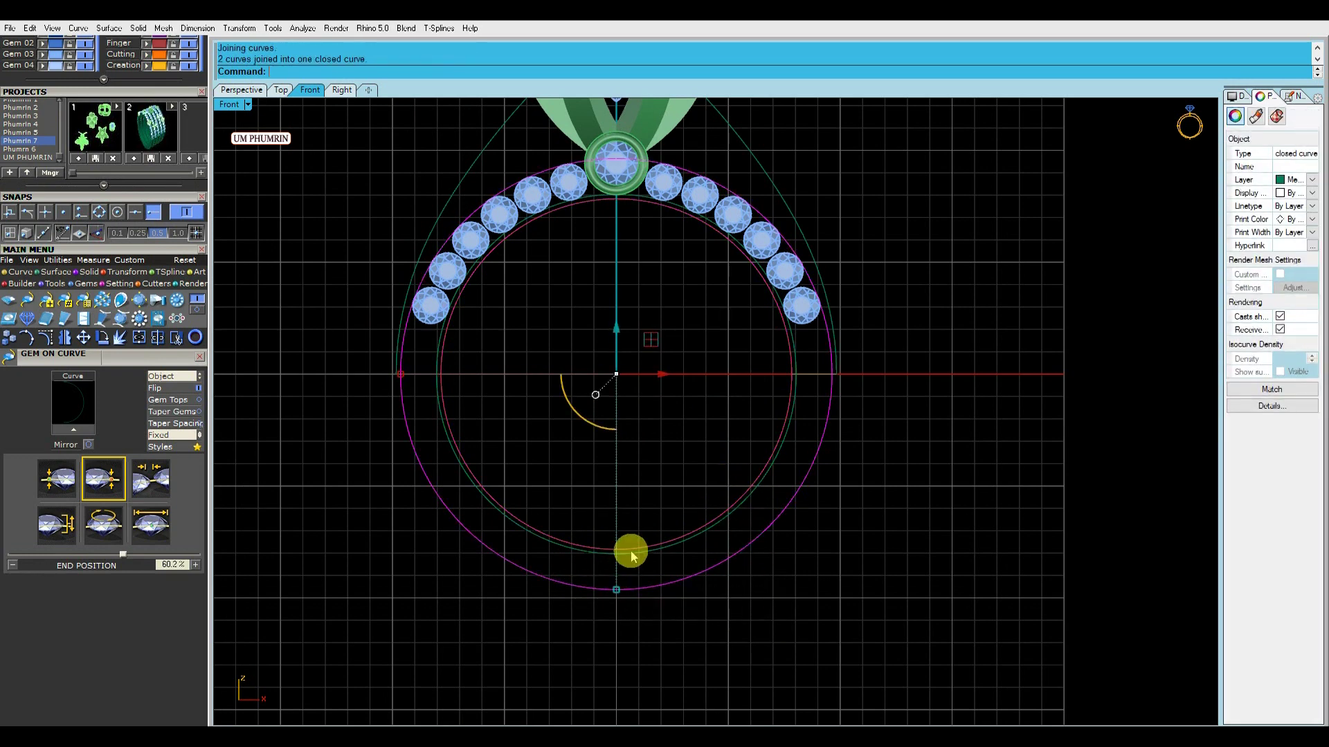
# Loft a full ring surface between the closed outer shank curve and the finger-size circle
pyautogui.write('lo')
pyautogui.press('Return')
pyautogui.press('Return')
pyautogui.press('Return')
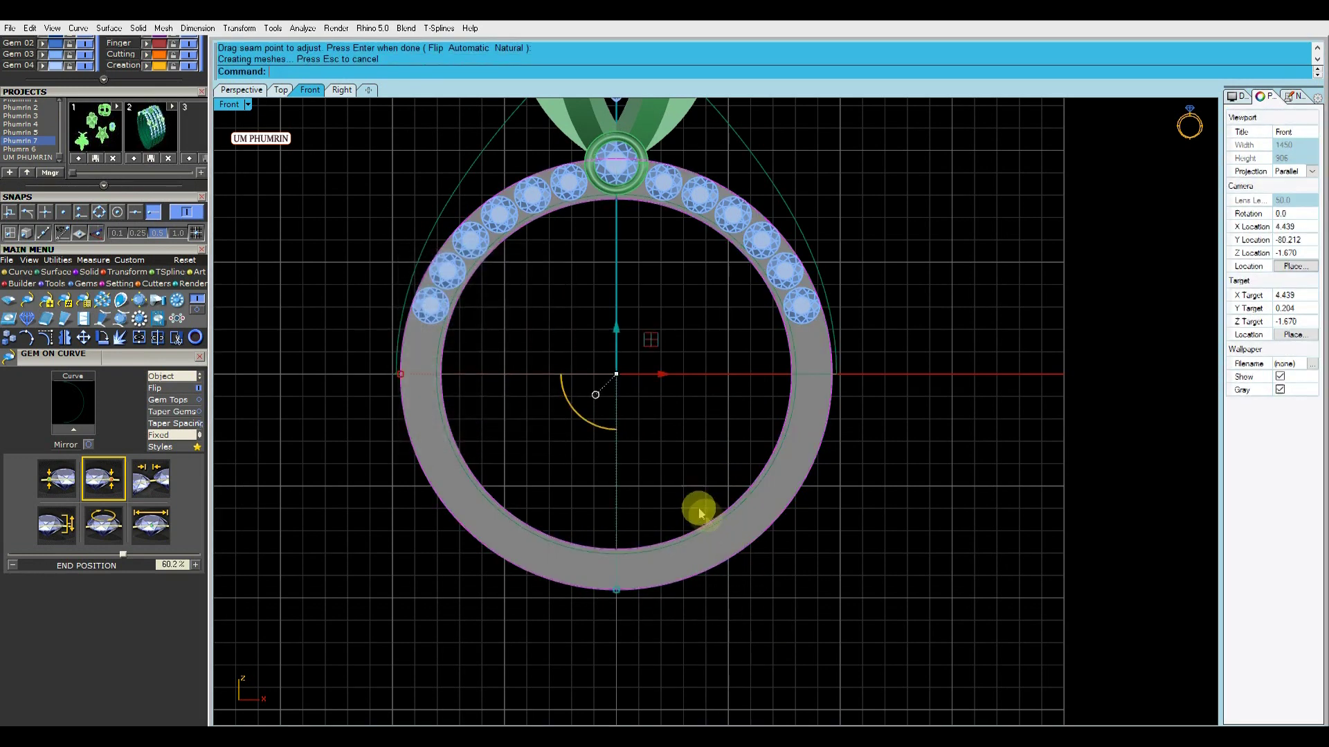
pyautogui.click(690, 489)
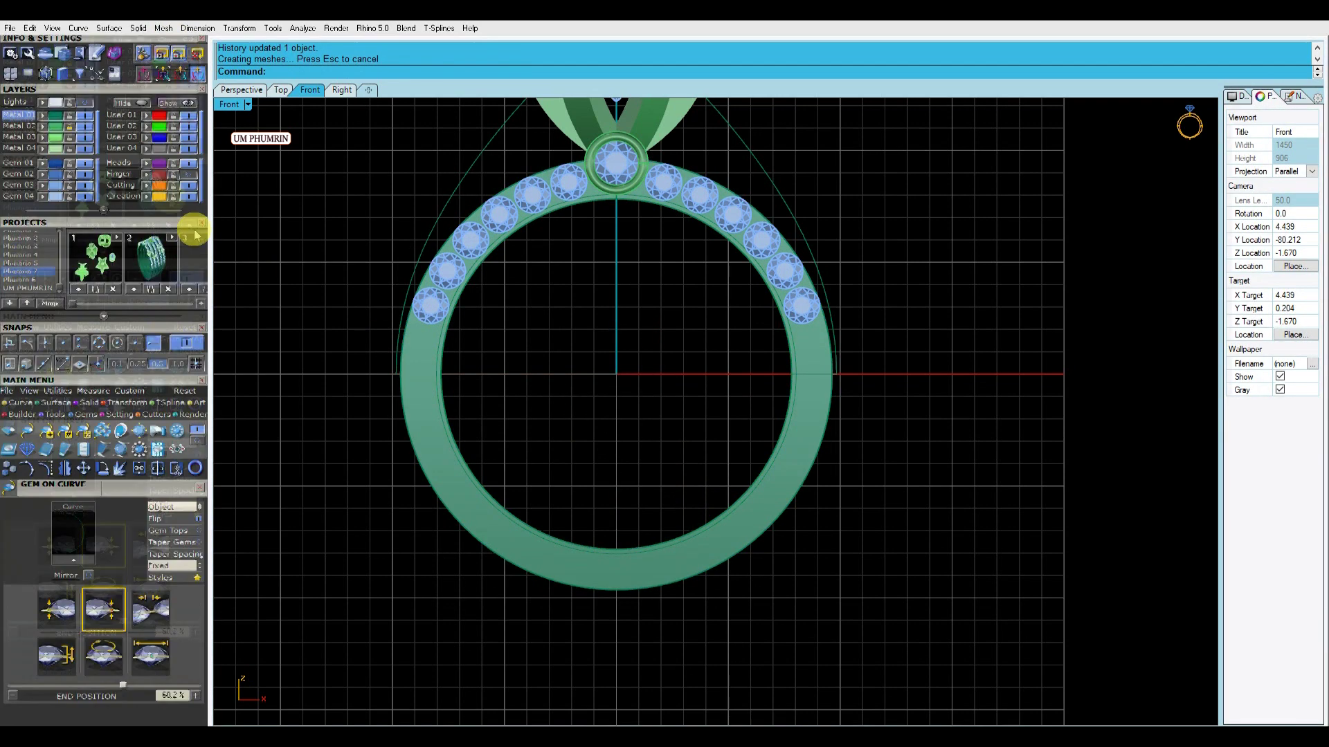
# Save the ring model with the full shank surface
pyautogui.scroll(-5, 617, 353)
pyautogui.hotkey('ctrl', 's')
pyautogui.scroll(3, 625, 365)
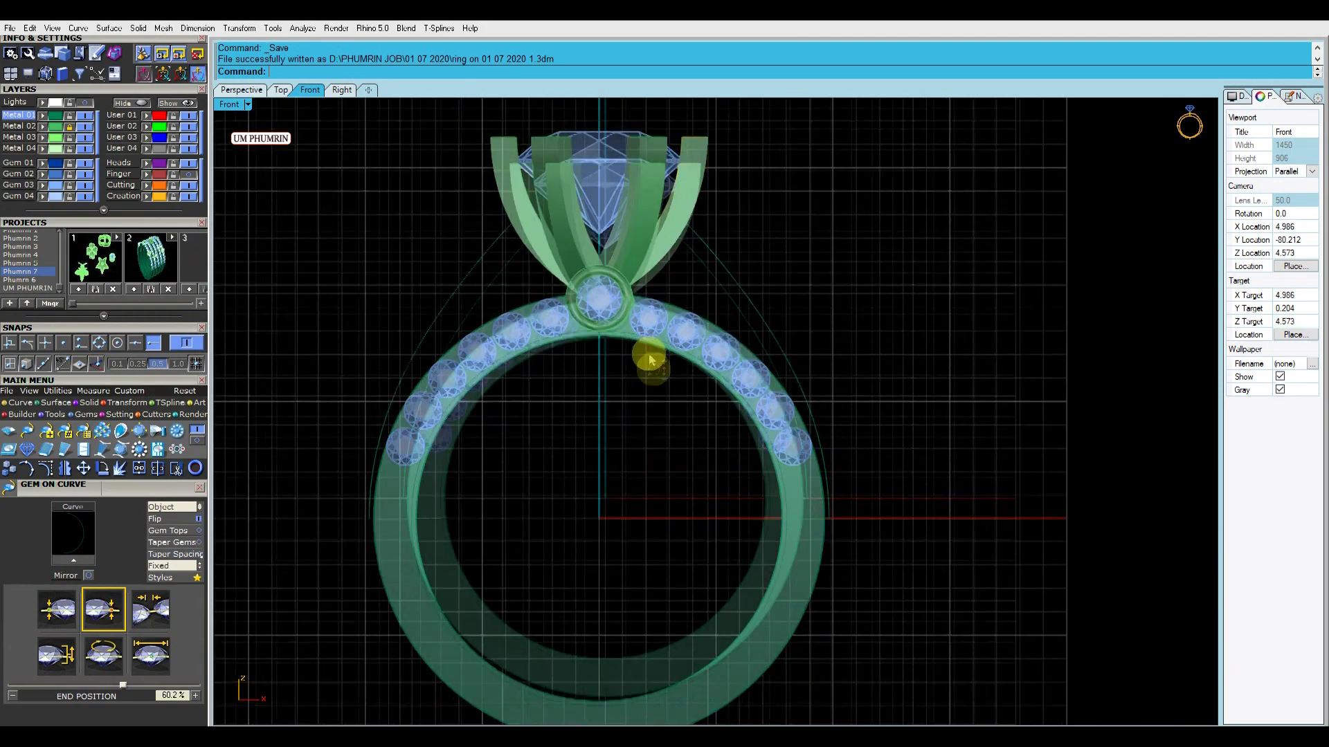
pyautogui.scroll(-1, 791, 276)
# Examine the prong head, bezels and shank gems up close in the perspective view
pyautogui.click(244, 90)
pyautogui.moveTo(863, 282); pyautogui.dragTo(723, 330, button='right')
pyautogui.click(676, 249)
pyautogui.scroll(4, 676, 249)
pyautogui.click(833, 296)
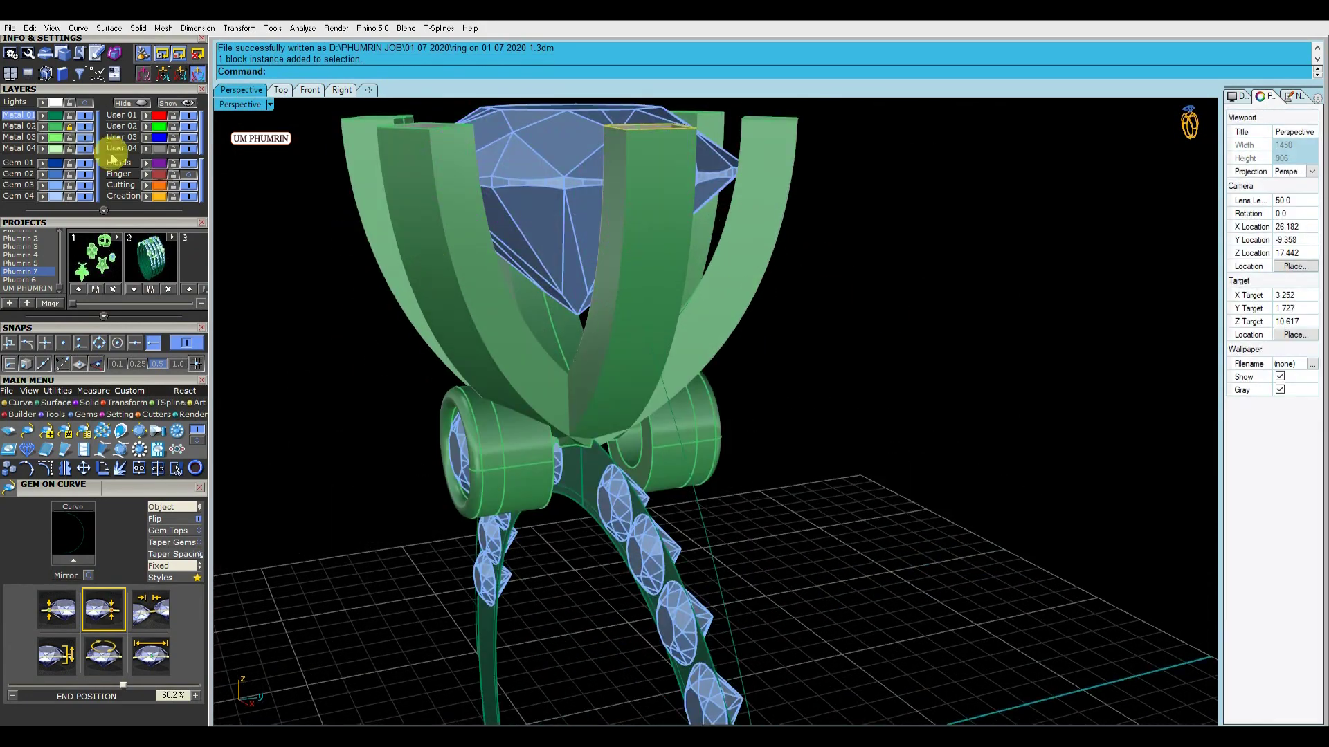
# Extract an isocurve running down the middle of the front-right prong's outer face
pyautogui.moveTo(326, 294); pyautogui.dragTo(380, 298, button='right')
pyautogui.press('Return')
pyautogui.click(655, 276)
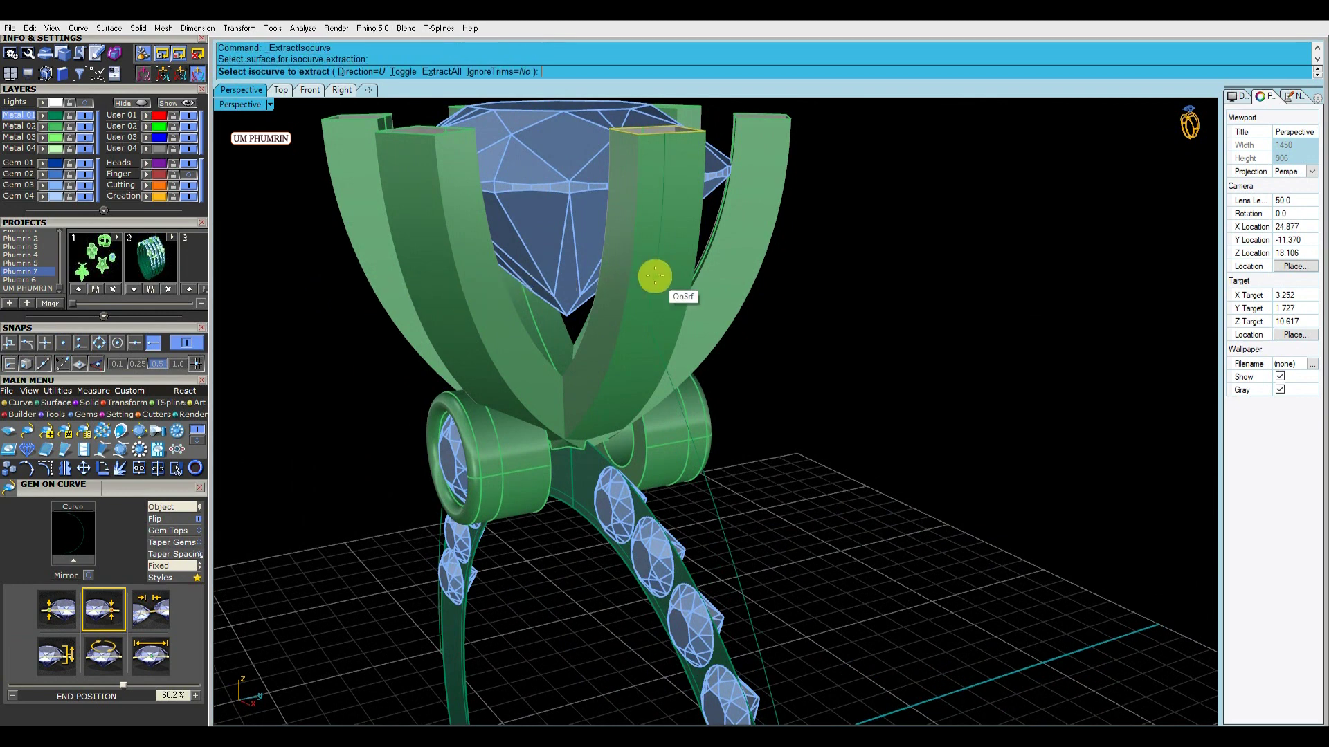
pyautogui.scroll(1, 153, 368)
pyautogui.click(141, 392)
pyautogui.click(671, 133)
pyautogui.press('Return')
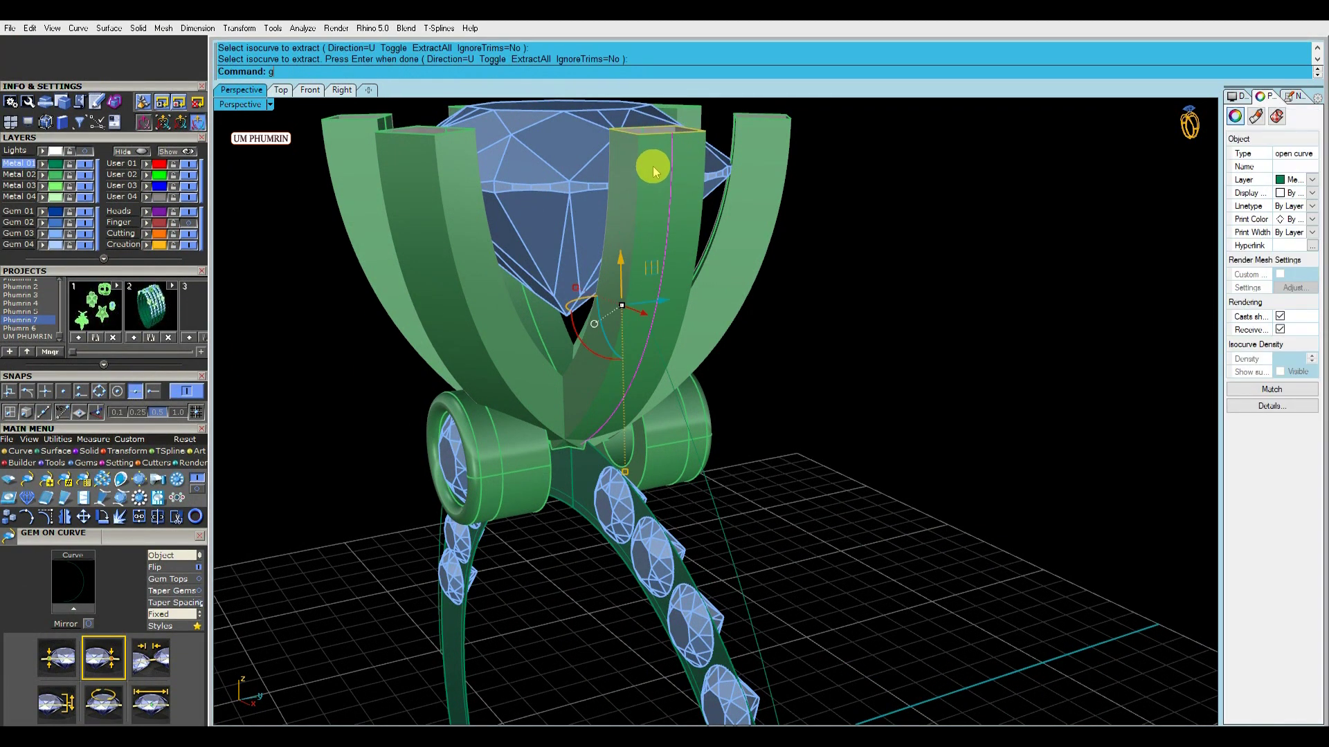
# Lay round gems along the extracted prong curve with Gem on Curve, using the prong's outer surface for their direction
pyautogui.write('gc')
pyautogui.press('Return')
pyautogui.click(164, 557)
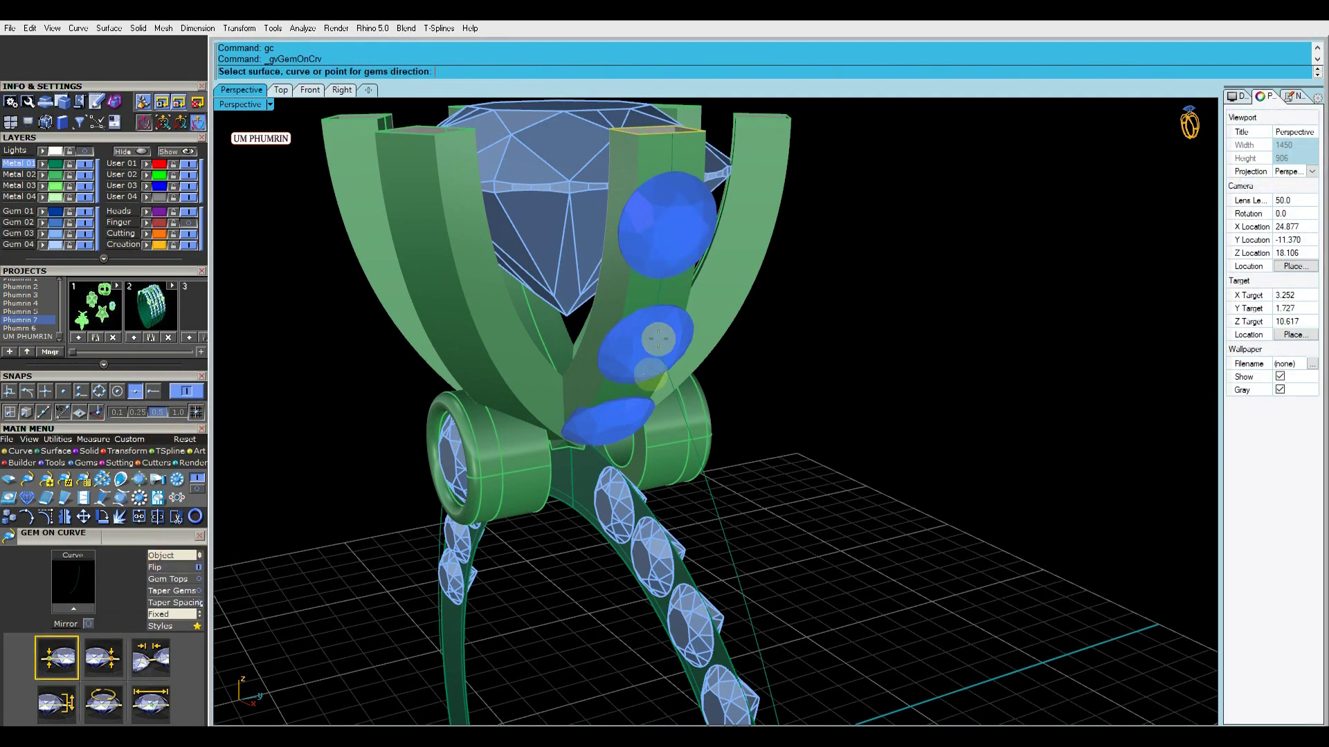
pyautogui.click(651, 296)
pyautogui.moveTo(296, 413); pyautogui.dragTo(681, 392, button='right')
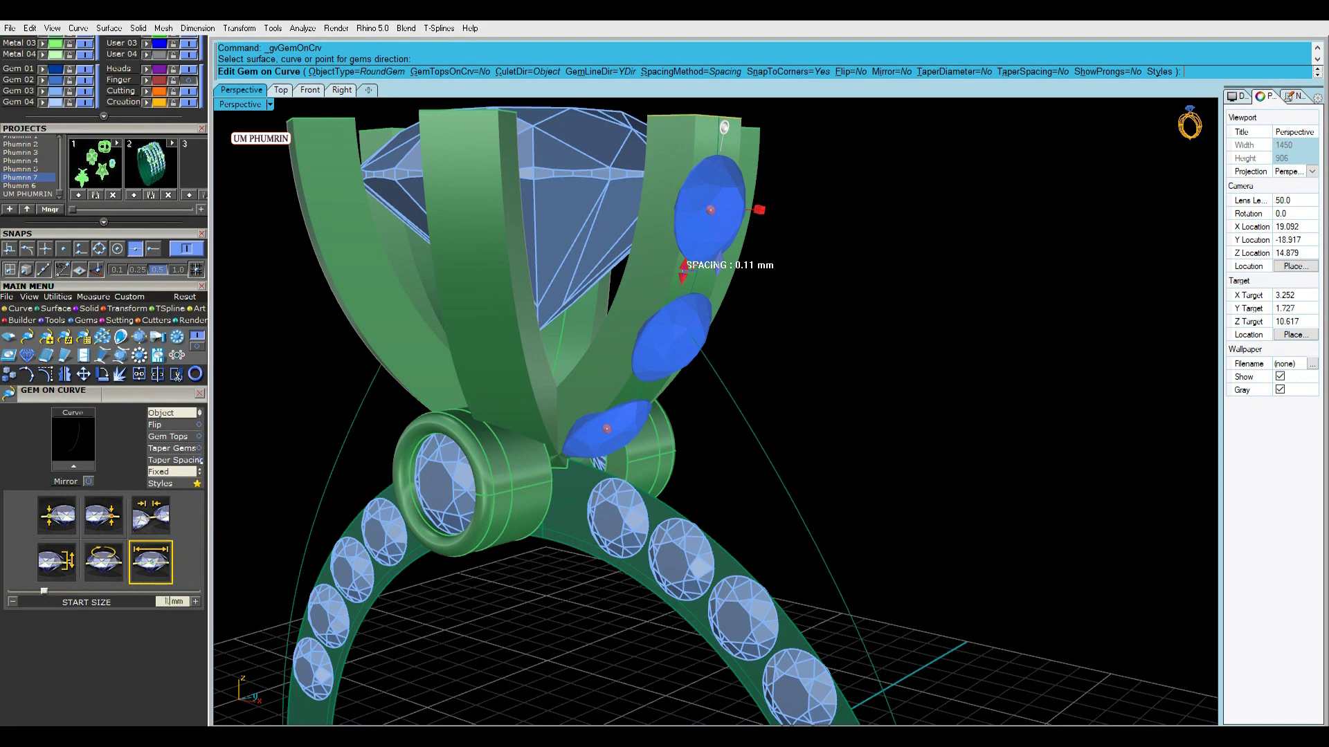
# Set the prong gems' start size to 1.35 mm, switch their spacing method to Fixed, and adjust the row's end position
pyautogui.write('5')
pyautogui.press('Return')
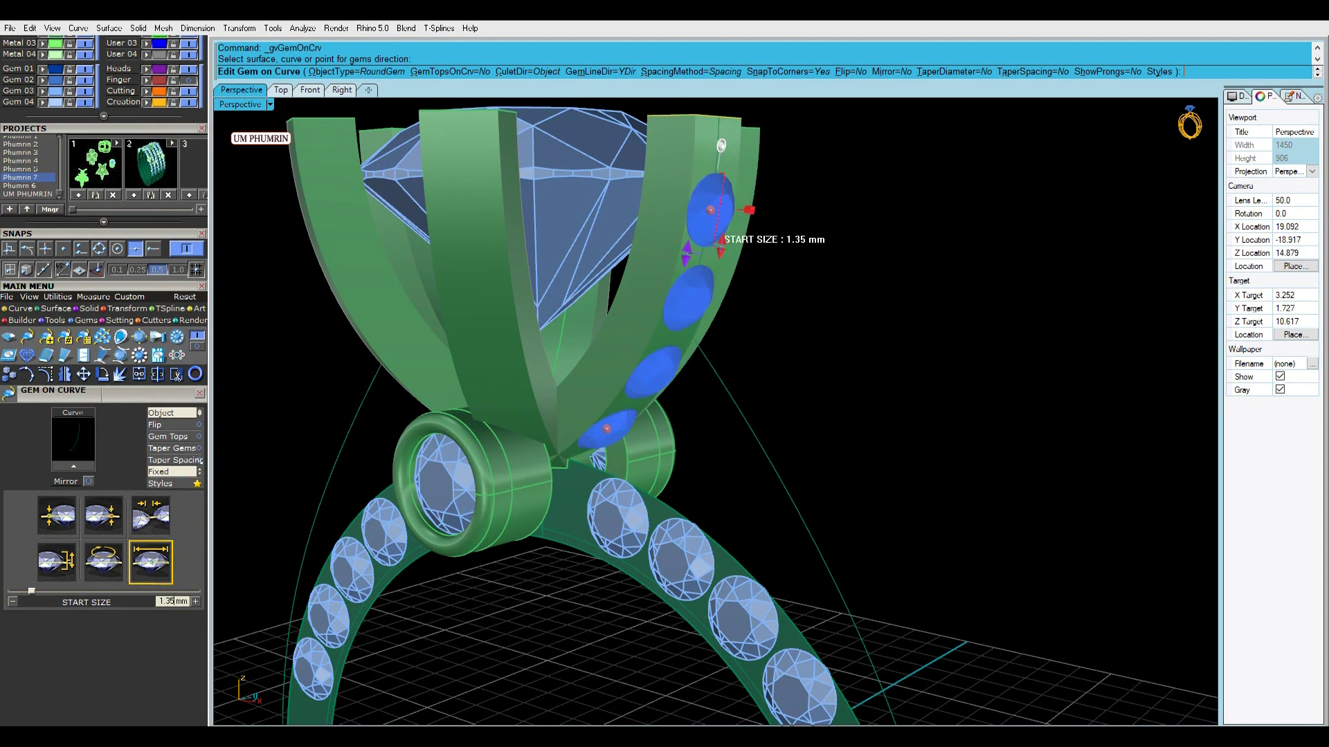
pyautogui.click(175, 473)
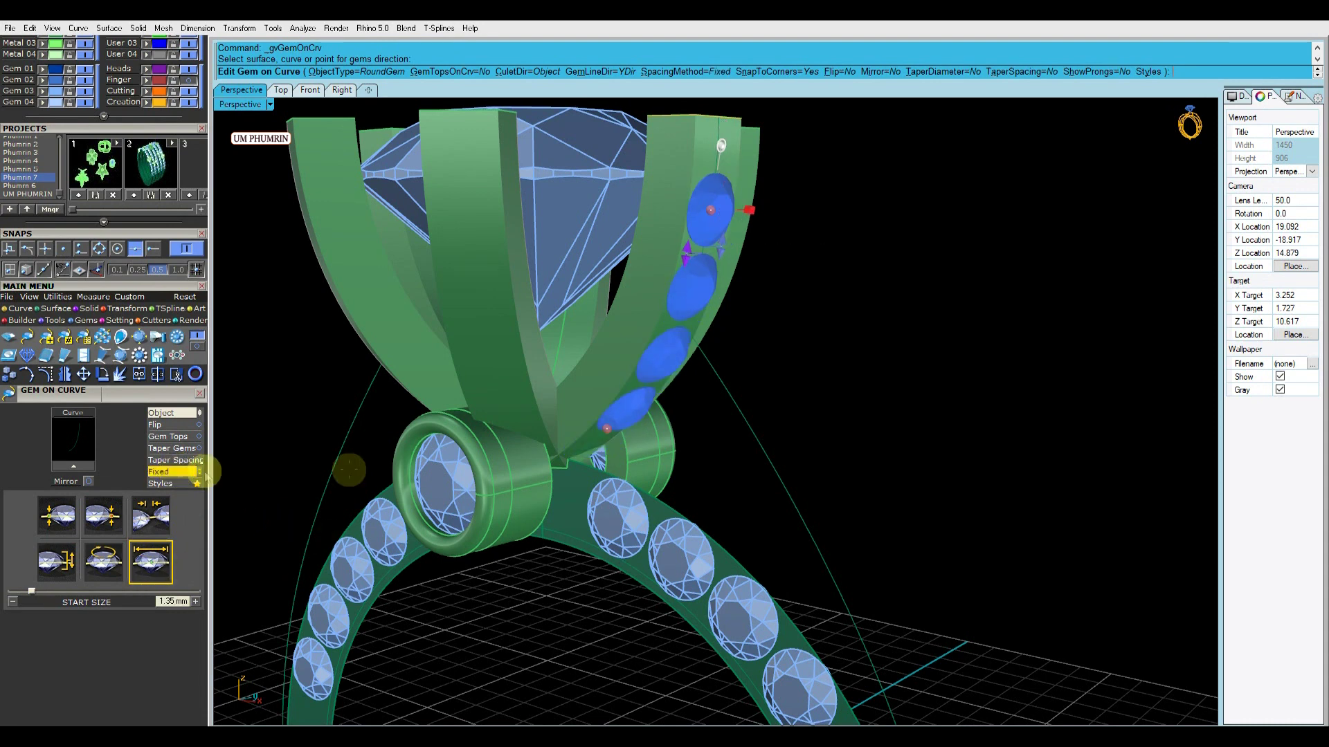
pyautogui.scroll(-3, 583, 434)
pyautogui.moveTo(628, 316); pyautogui.dragTo(682, 258, button='right')
pyautogui.moveTo(679, 255); pyautogui.dragTo(609, 413)
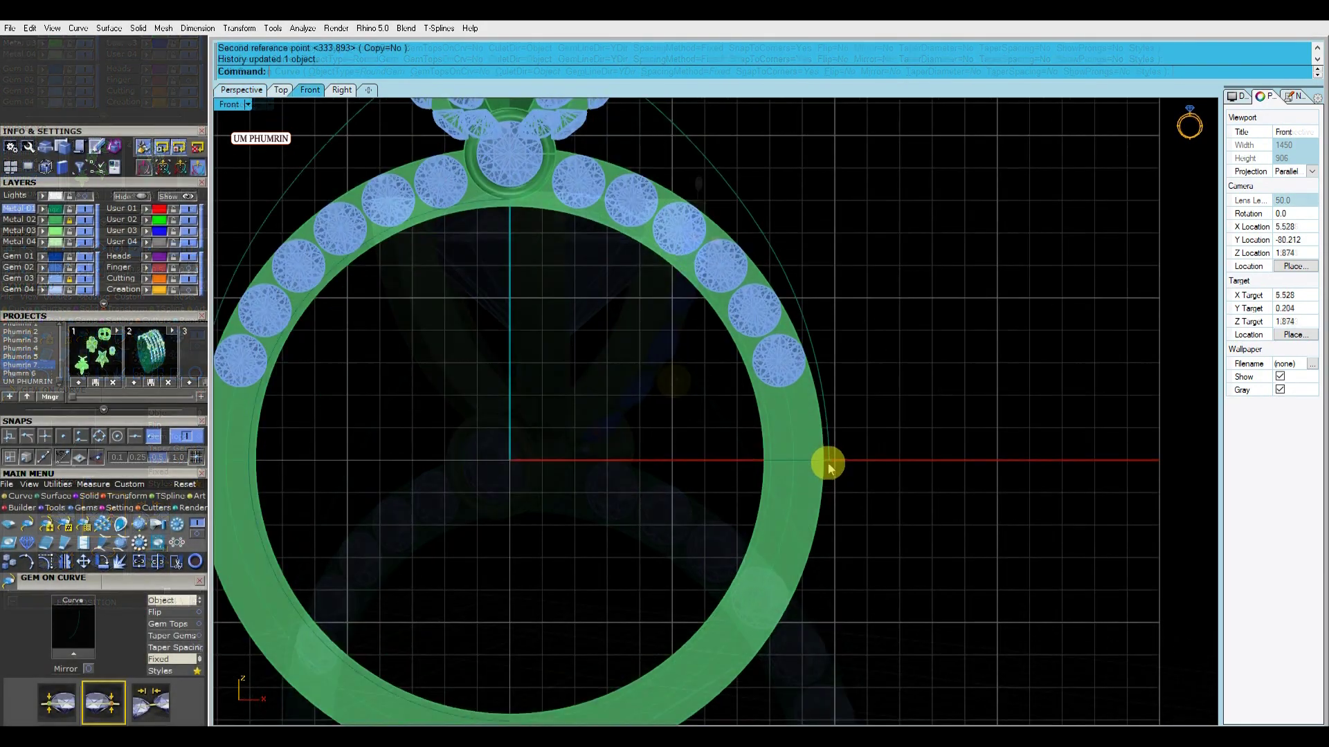
# Undo the last rotation of the right shoulder curve and rotate the curve again about its lower end in the front view
pyautogui.scroll(-3, 828, 466)
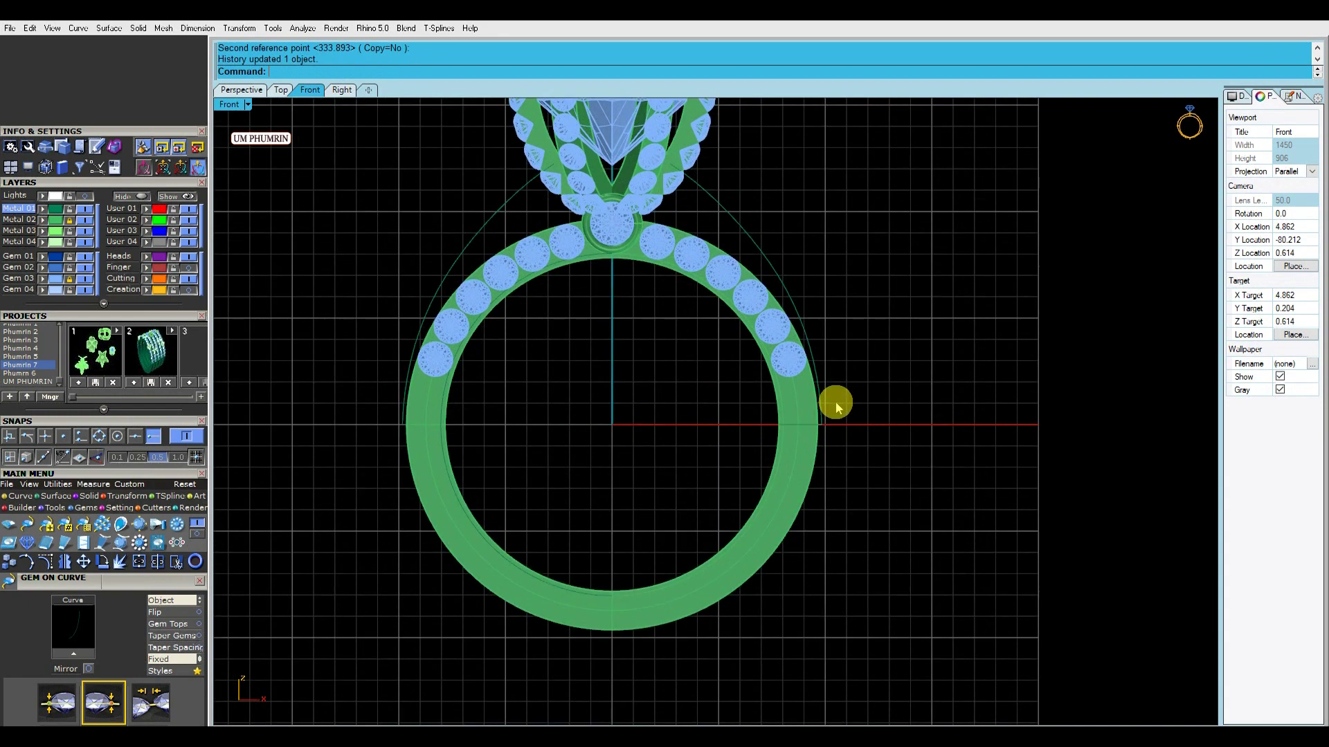
pyautogui.hotkey('ctrl', 'z')
pyautogui.rightClick(836, 409)
pyautogui.click(821, 424)
pyautogui.click(1116, 422)
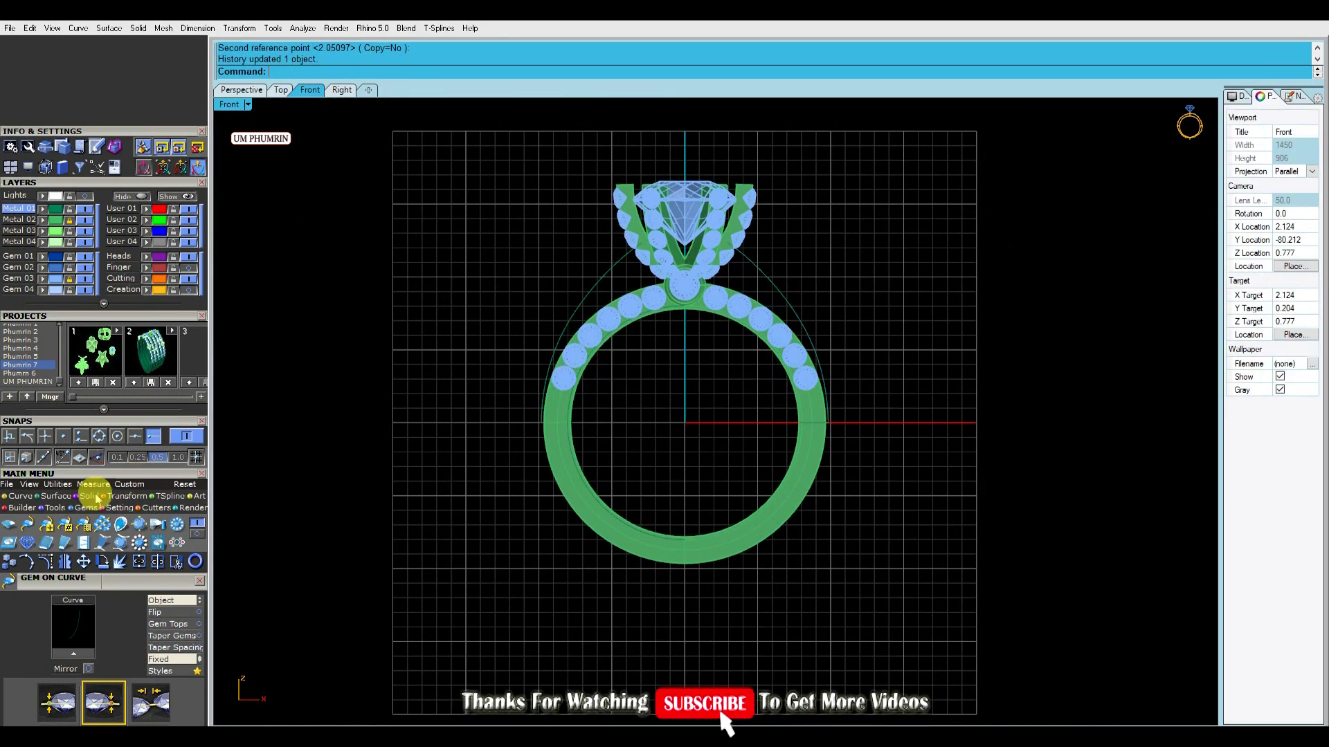
# Place two round diamonds along the right shoulder curve with Gem Loader, making the lower one 3.6 mm
pyautogui.click(8, 524)
pyautogui.moveTo(131, 578); pyautogui.dragTo(145, 373)
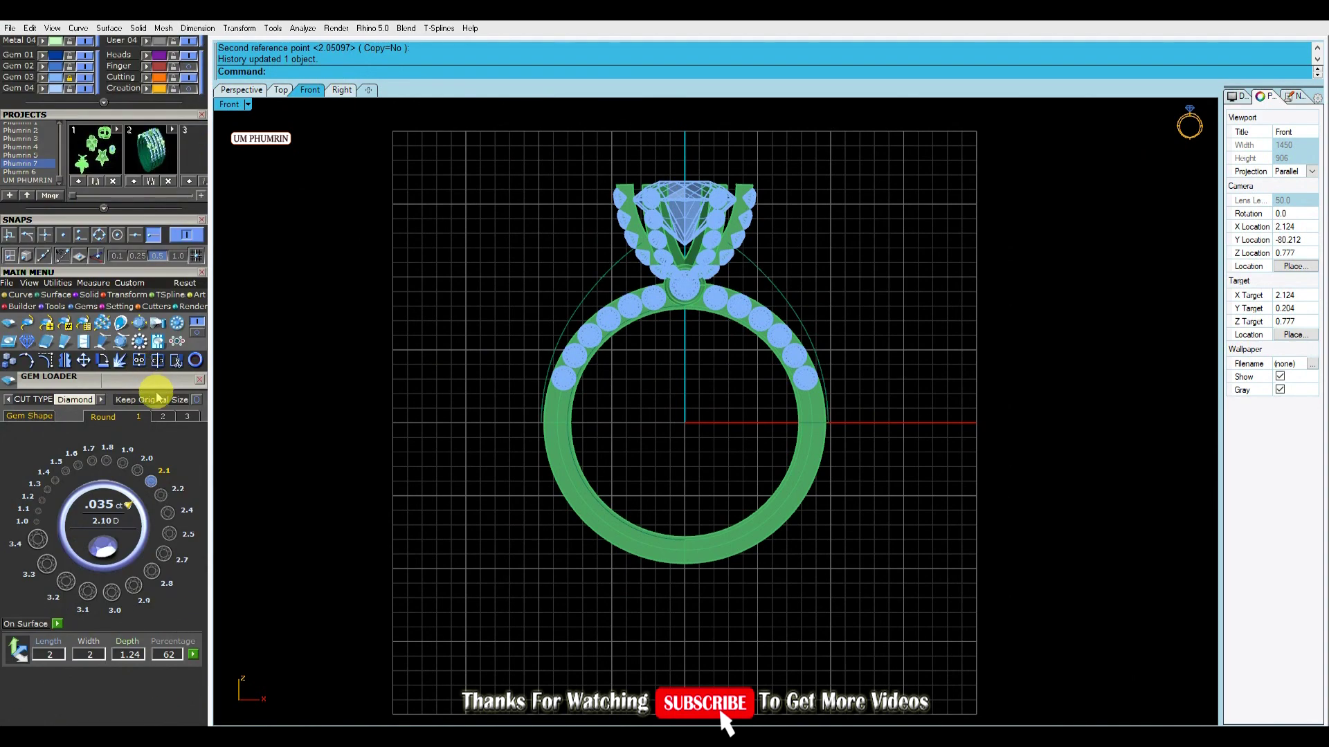
pyautogui.moveTo(633, 499); pyautogui.dragTo(650, 538, button='right')
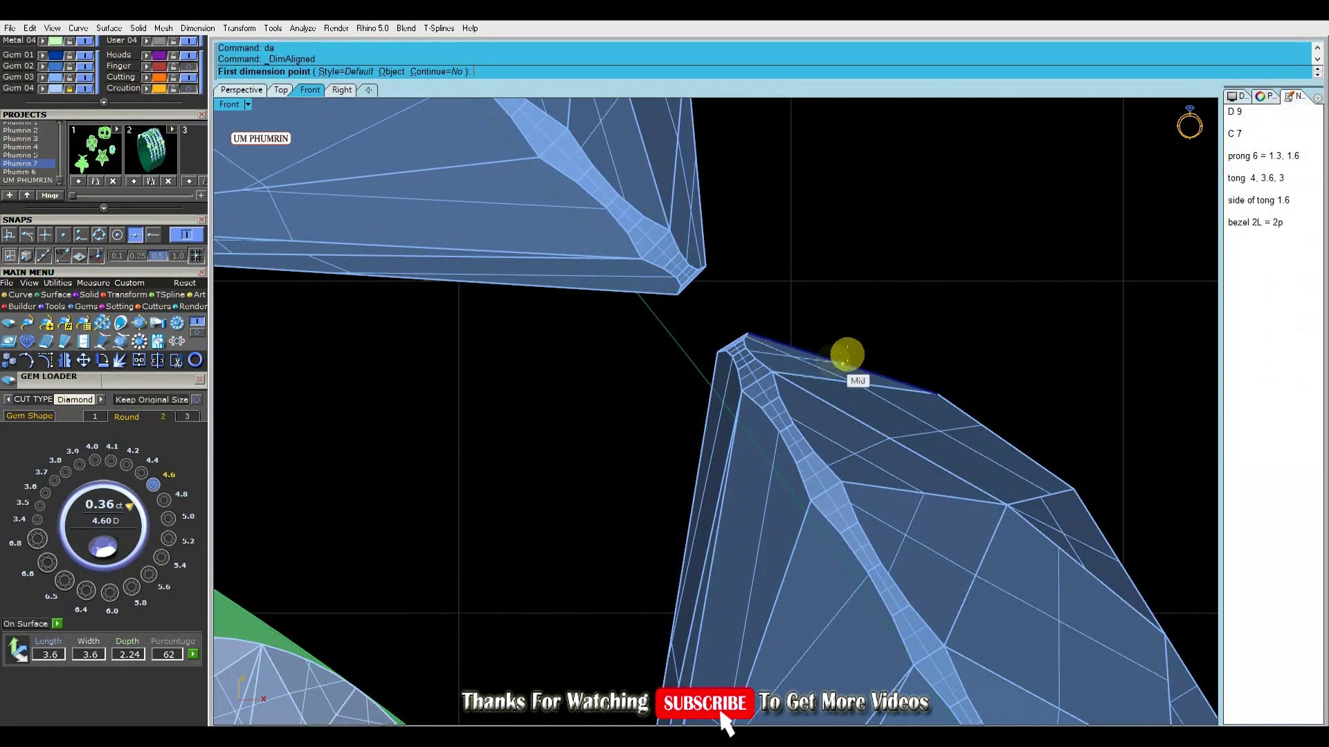
# Measure the gap between the two shoulder diamonds and move the 3.6 mm diamond closer to the upper one
pyautogui.click(691, 288)
pyautogui.click(729, 335)
pyautogui.press('Escape')
pyautogui.click(792, 433)
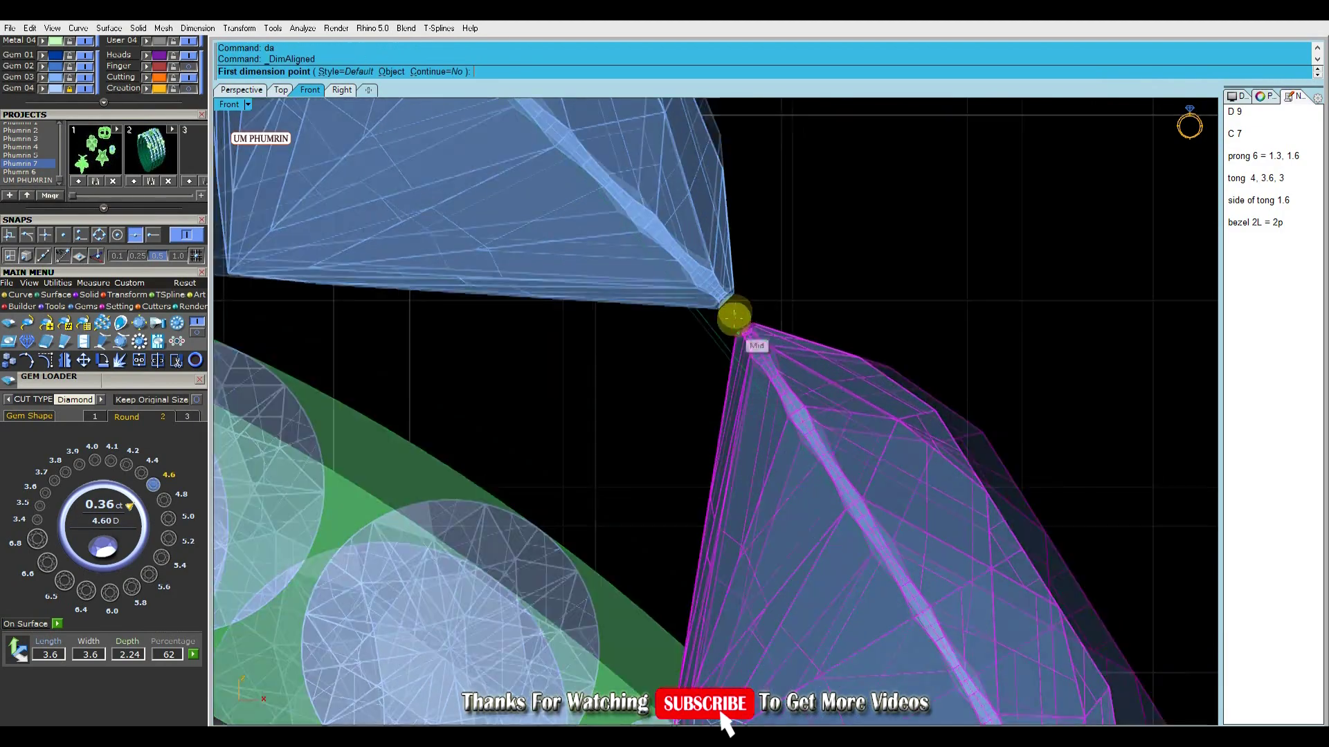
pyautogui.scroll(3, 733, 314)
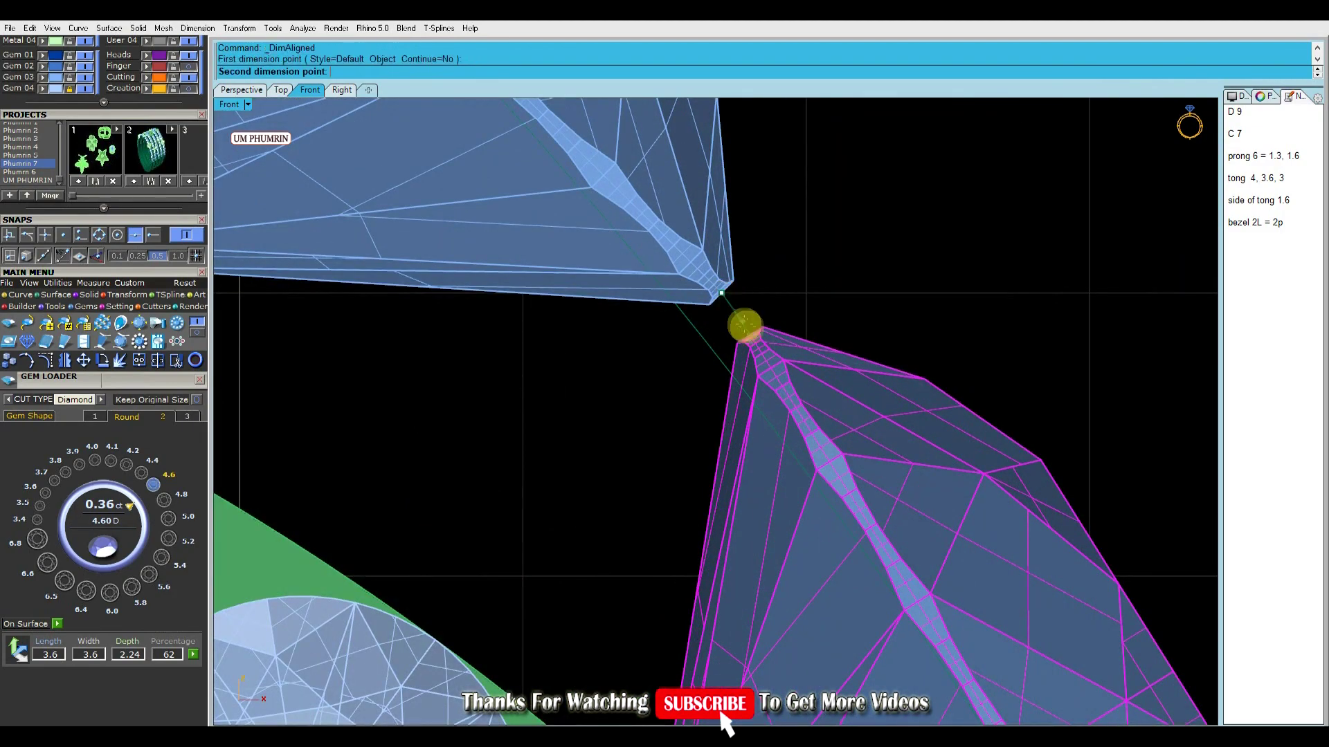
pyautogui.click(745, 326)
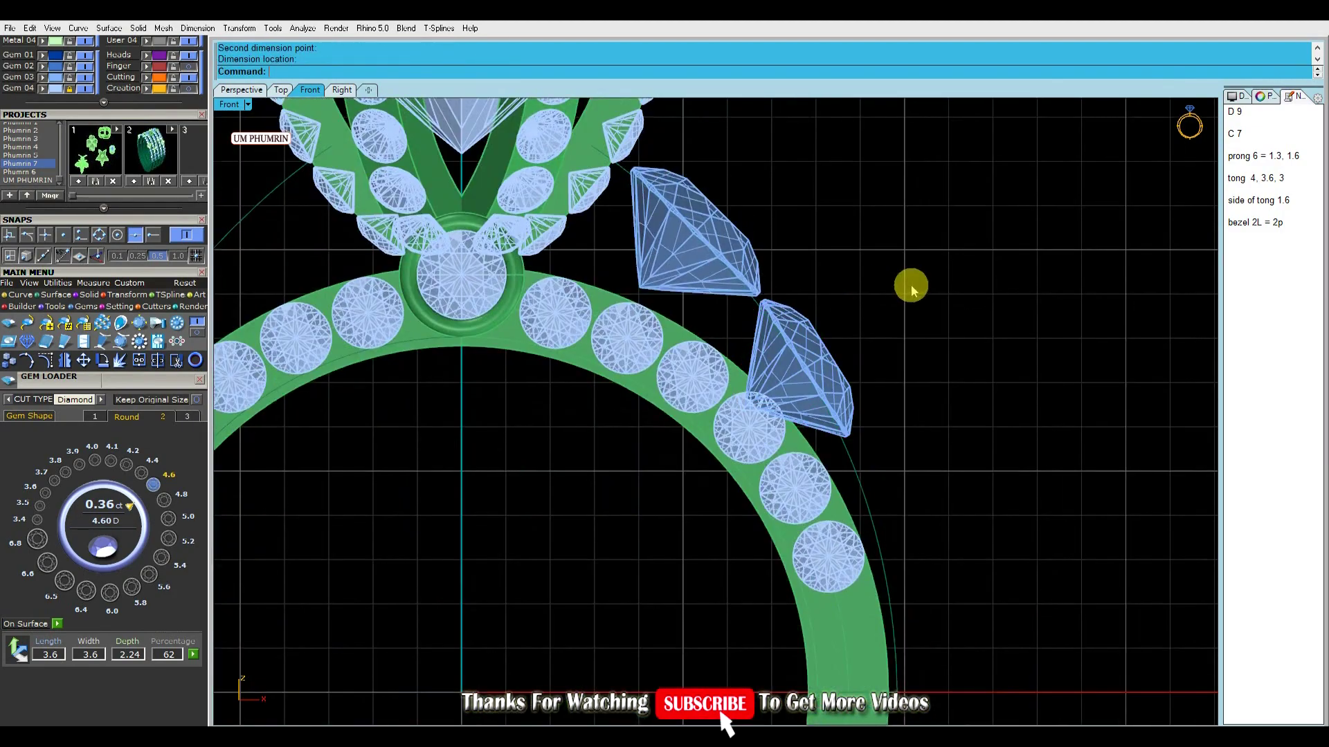
# Load a 3 mm round diamond and position it on the right shoulder curve below the 3.6 mm diamond
pyautogui.scroll(-3, 764, 309)
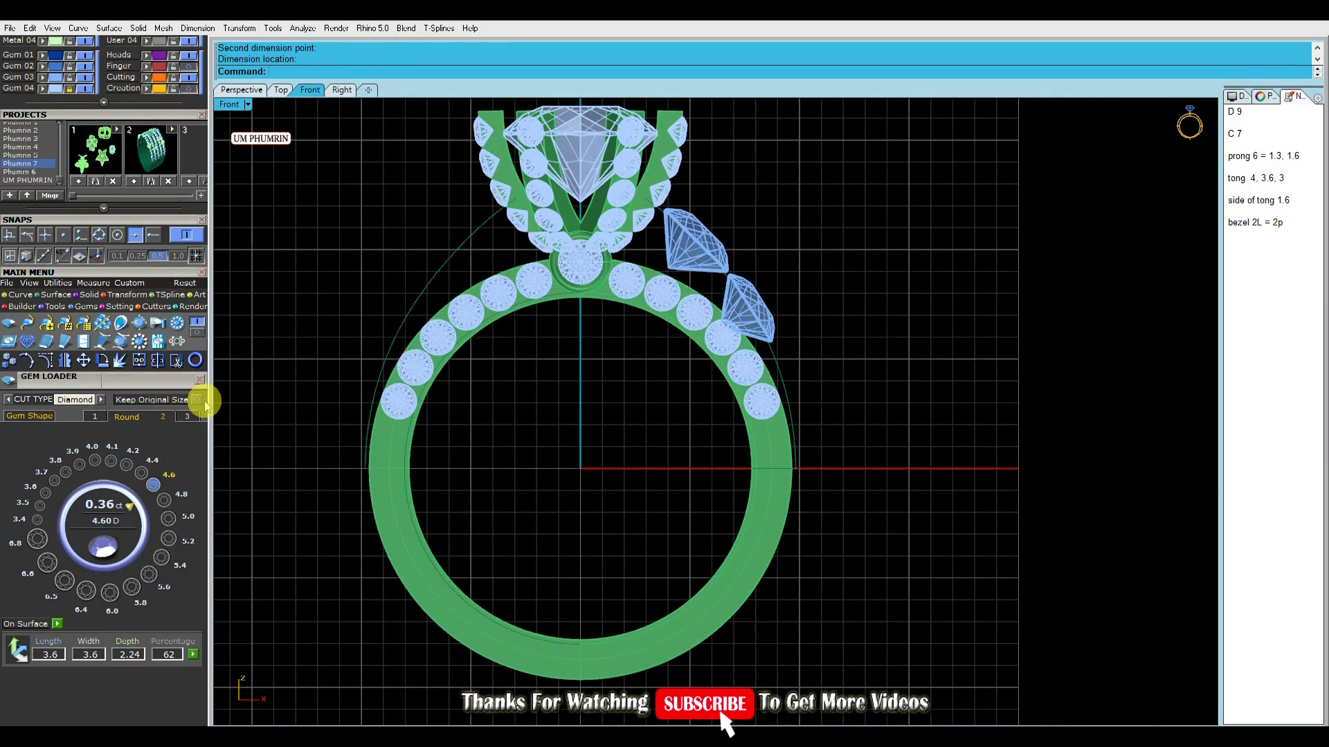
pyautogui.click(95, 416)
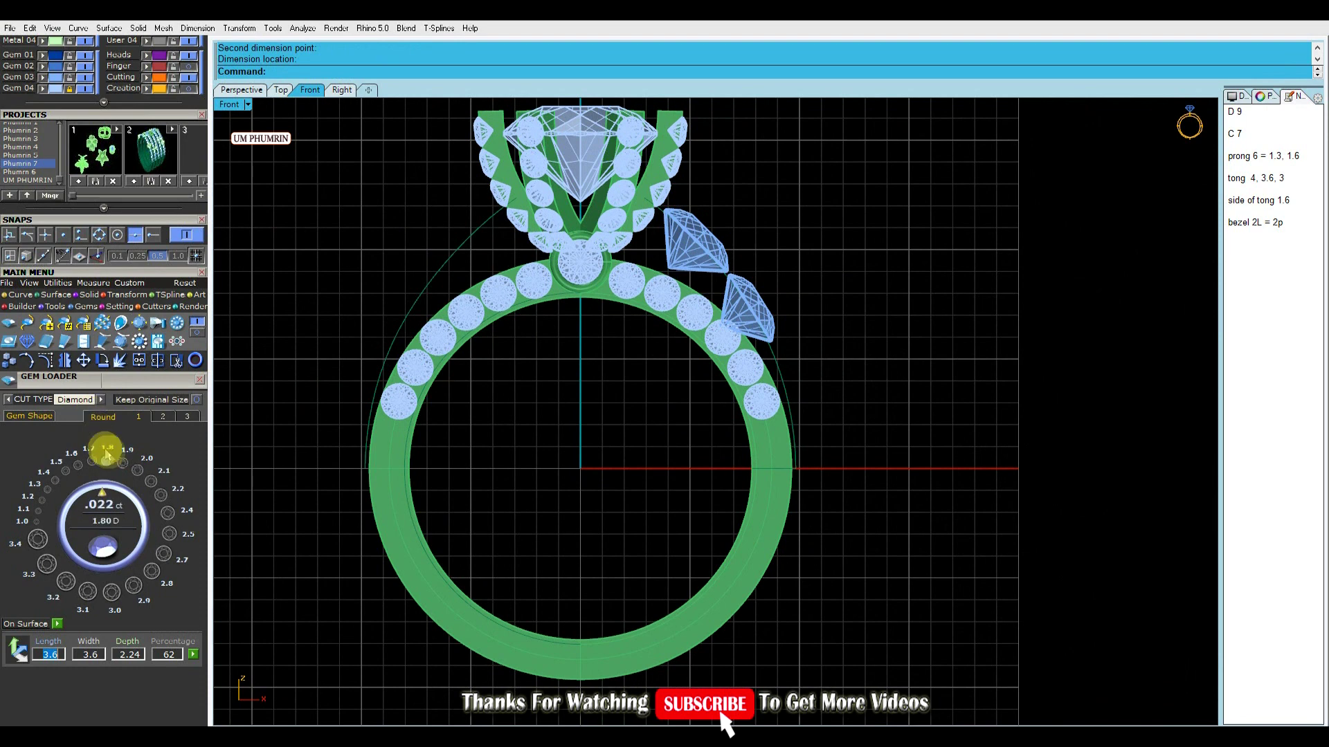
pyautogui.click(123, 610)
pyautogui.moveTo(613, 443); pyautogui.dragTo(833, 350)
pyautogui.scroll(6, 808, 350)
pyautogui.moveTo(764, 454); pyautogui.dragTo(719, 374)
pyautogui.scroll(4, 826, 378)
pyautogui.moveTo(831, 451); pyautogui.dragTo(747, 445)
pyautogui.scroll(4, 713, 394)
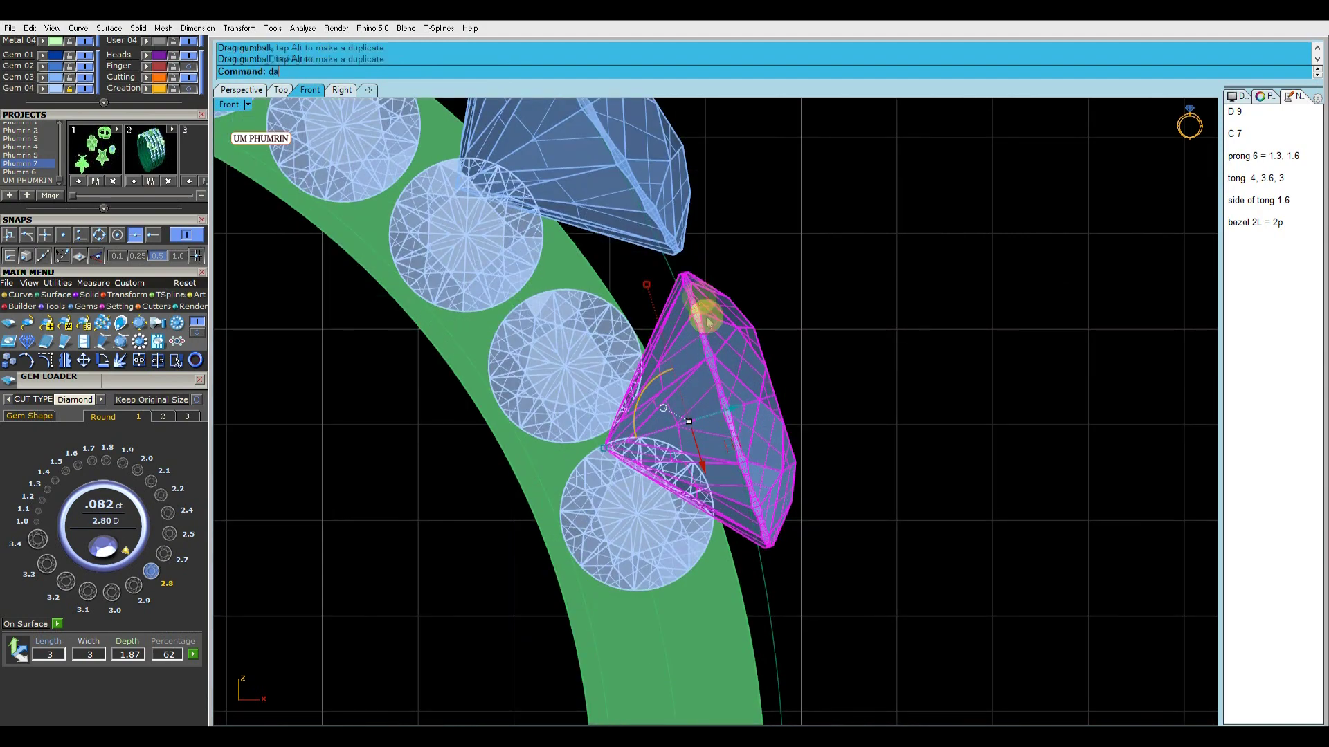
# Measure the gap between the 3.6 mm and 3 mm shoulder diamonds and nudge the 3 mm diamond closer
pyautogui.press('Return')
pyautogui.scroll(6, 686, 269)
pyautogui.click(657, 224)
pyautogui.click(673, 276)
pyautogui.scroll(-6, 673, 275)
pyautogui.press('Escape')
pyautogui.moveTo(694, 464); pyautogui.dragTo(685, 459)
pyautogui.click(891, 386)
pyautogui.scroll(-12, 886, 377)
pyautogui.scroll(3, 772, 309)
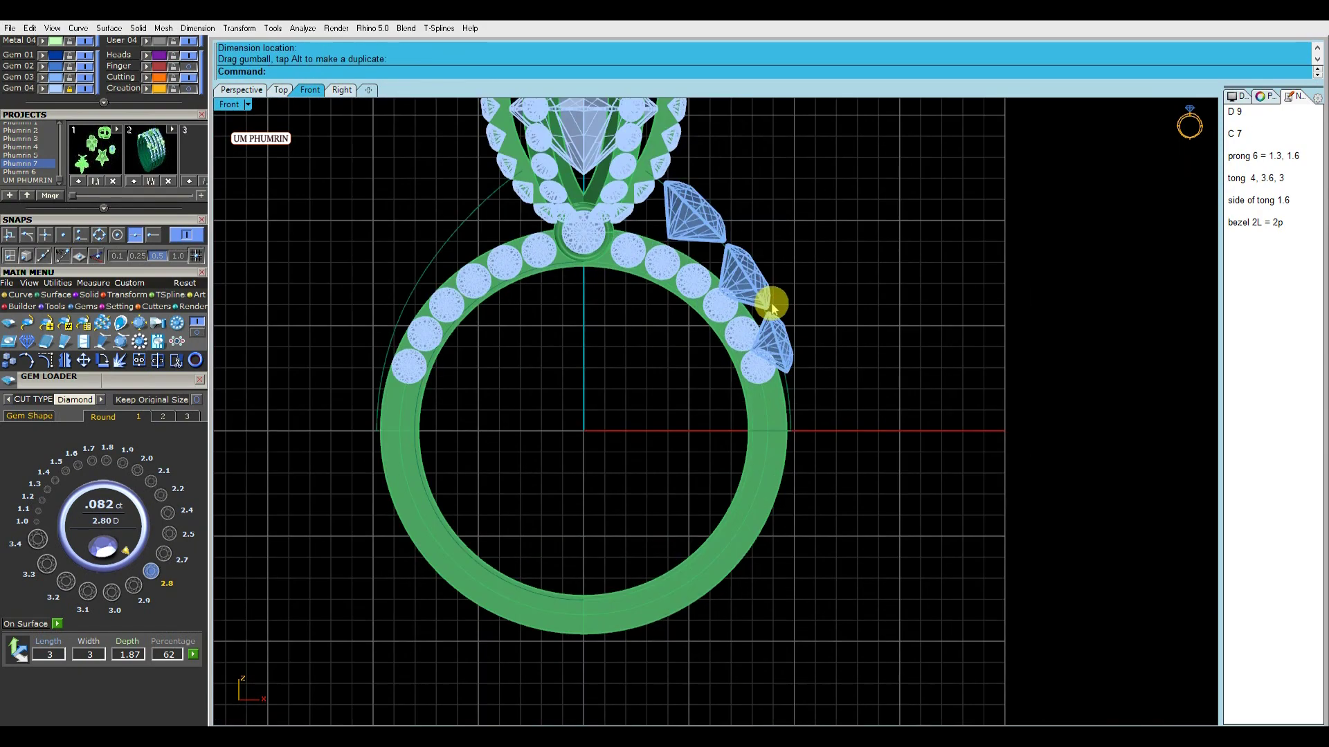
# Rotate the right shoulder curve together with its three diamonds in the front view and nudge their position slightly
pyautogui.scroll(-3, 789, 307)
pyautogui.scroll(5, 783, 328)
pyautogui.click(784, 328)
pyautogui.click(749, 265)
pyautogui.moveTo(794, 206); pyautogui.dragTo(716, 235)
pyautogui.keyDown('shift'); pyautogui.click(792, 317); pyautogui.keyUp('shift')
pyautogui.click(798, 403)
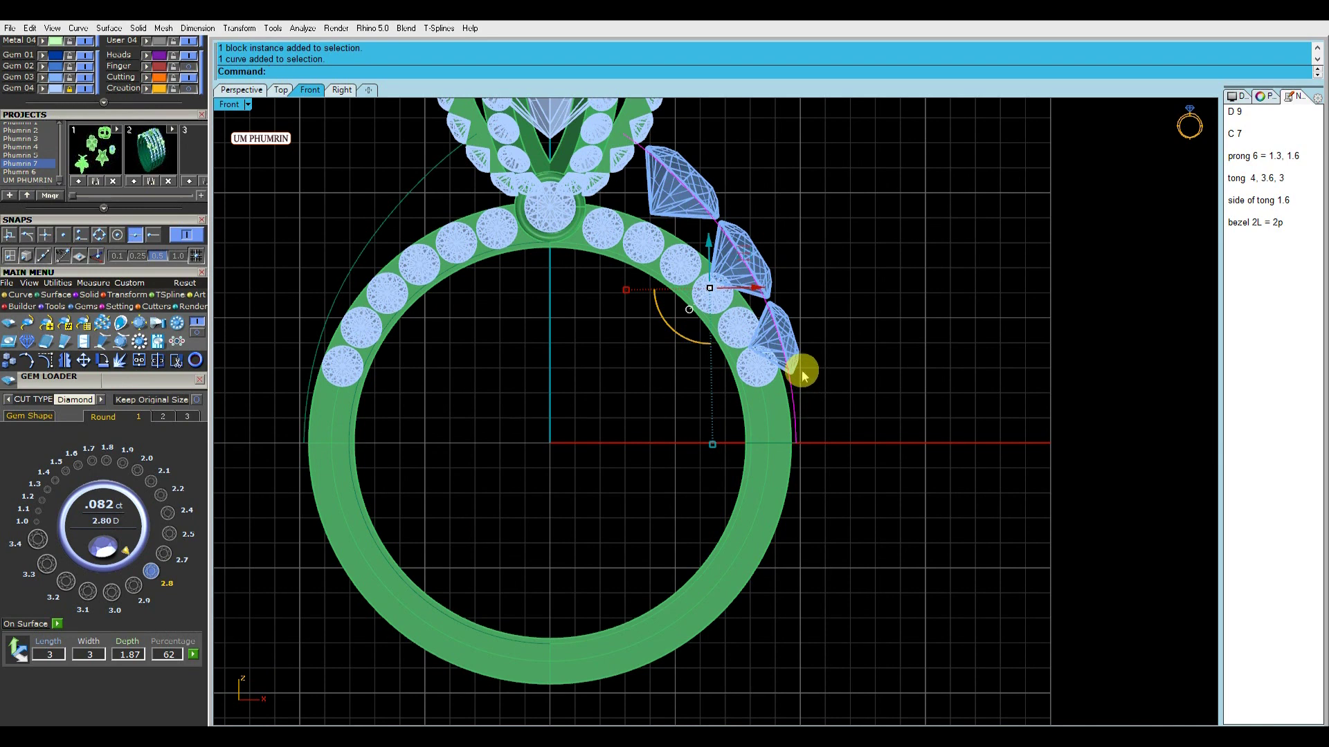
pyautogui.keyDown('shift'); pyautogui.click(778, 342); pyautogui.keyUp('shift')
pyautogui.keyDown('shift'); pyautogui.click(758, 280); pyautogui.keyUp('shift')
pyautogui.keyDown('shift'); pyautogui.click(694, 187); pyautogui.keyUp('shift')
pyautogui.write('r')
pyautogui.press('Return')
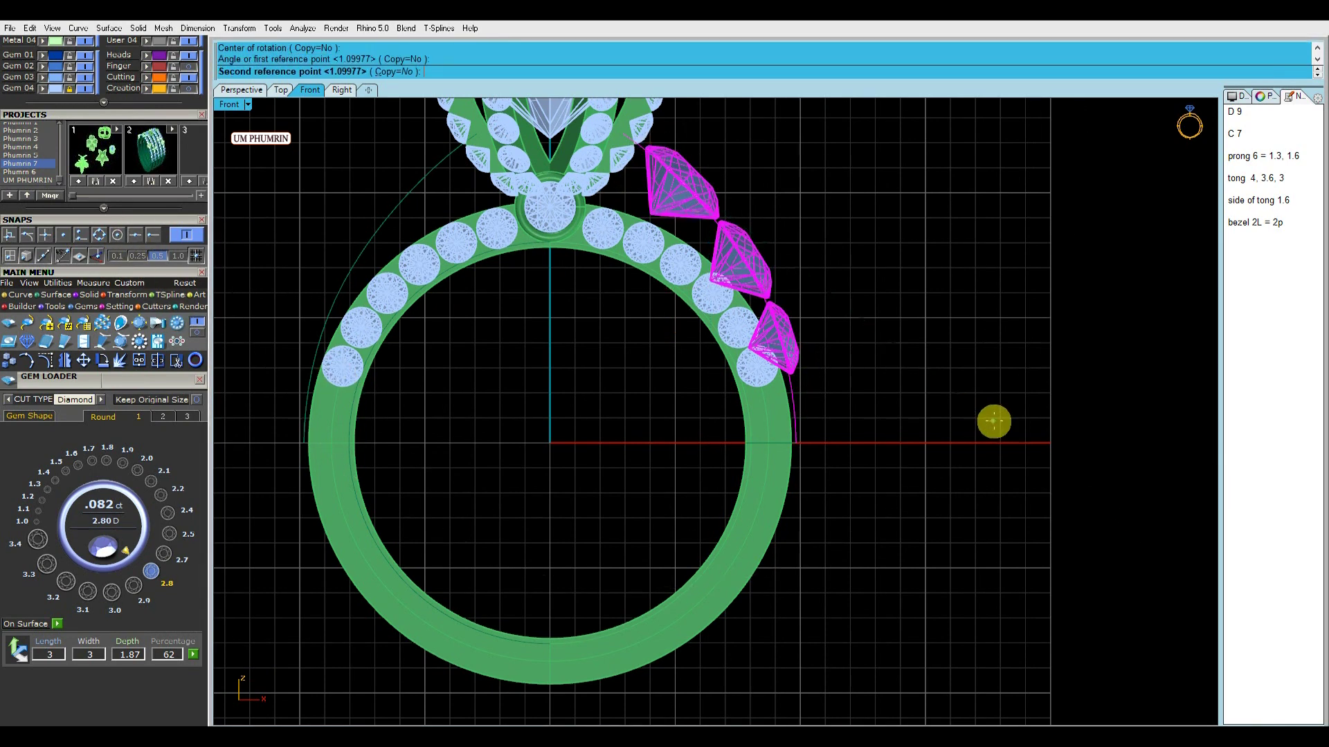
pyautogui.click(1003, 409)
pyautogui.scroll(-2, 795, 489)
pyautogui.scroll(4, 757, 377)
pyautogui.moveTo(730, 366); pyautogui.dragTo(730, 362)
pyautogui.scroll(-2, 761, 374)
# Try mirroring the right shoulder set to the left side and delete the shoulder objects left of the head
pyautogui.write('mi')
pyautogui.press('Return')
pyautogui.scroll(-3, 788, 389)
pyautogui.click(850, 403)
pyautogui.scroll(2, 657, 351)
pyautogui.moveTo(564, 283); pyautogui.dragTo(447, 445)
pyautogui.scroll(-5, 516, 367)
pyautogui.press('Delete')
# Mirror the right shoulder curve and its three diamonds across the ring's vertical axis
pyautogui.scroll(3, 653, 329)
pyautogui.moveTo(645, 359); pyautogui.dragTo(621, 382)
pyautogui.keyDown('shift'); pyautogui.moveTo(622, 298); pyautogui.dragTo(609, 328); pyautogui.keyUp('shift')
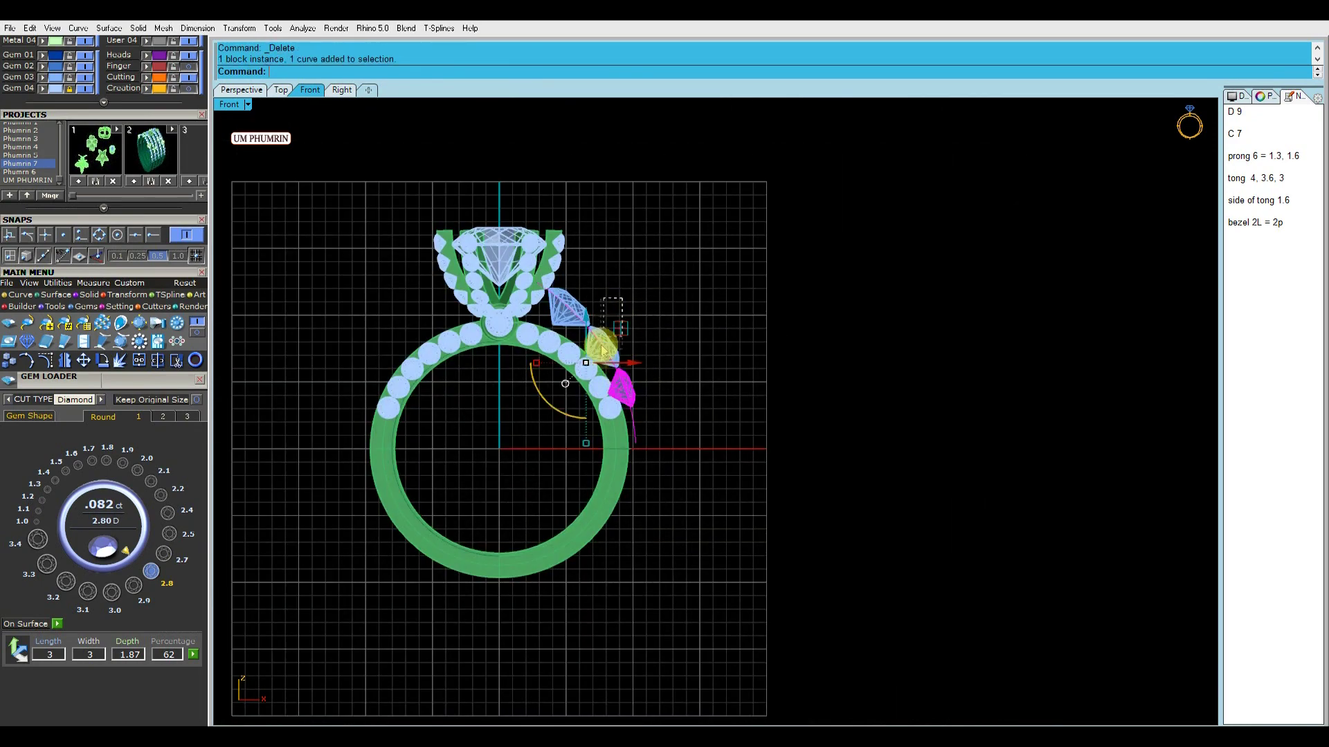
pyautogui.scroll(-2, 642, 299)
pyautogui.write('mi')
pyautogui.press('Return')
pyautogui.click(722, 319)
# Check the shoulder diamonds in the perspective view and save the ring model
pyautogui.click(250, 91)
pyautogui.moveTo(698, 281); pyautogui.dragTo(777, 276, button='right')
pyautogui.hotkey('ctrl', 's')
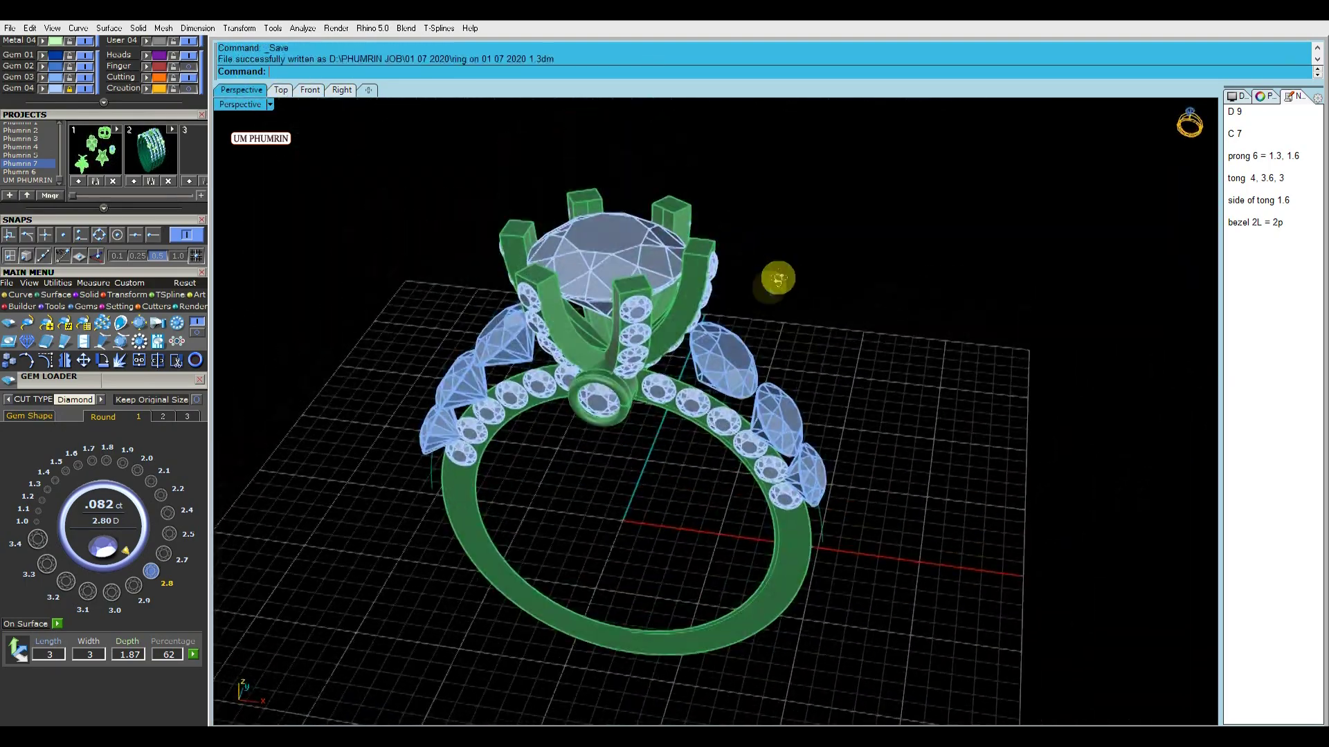
# Nudge the middle diamond on the right shoulder and rotate it slightly in the front view
pyautogui.click(310, 90)
pyautogui.scroll(5, 608, 267)
pyautogui.click(723, 296)
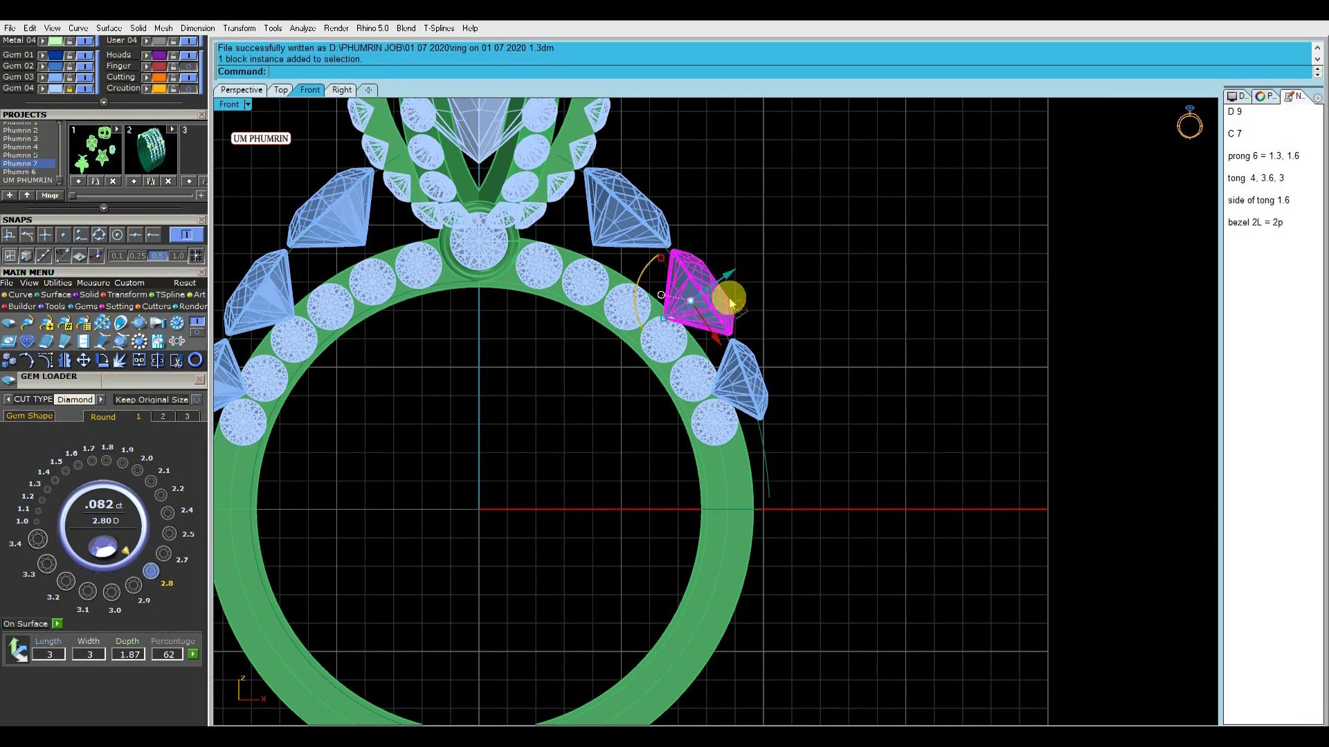
pyautogui.scroll(4, 723, 296)
pyautogui.moveTo(697, 289); pyautogui.dragTo(701, 284)
pyautogui.moveTo(596, 164); pyautogui.dragTo(731, 331, button='right')
pyautogui.click(678, 290)
pyautogui.write('r')
pyautogui.click(526, 196)
pyautogui.scroll(4, 745, 436)
pyautogui.click(750, 438)
pyautogui.click(756, 380)
# Rotate the lowest diamond on the right shoulder slightly about its lower tip
pyautogui.scroll(-6, 765, 256)
pyautogui.scroll(4, 795, 447)
pyautogui.write('r')
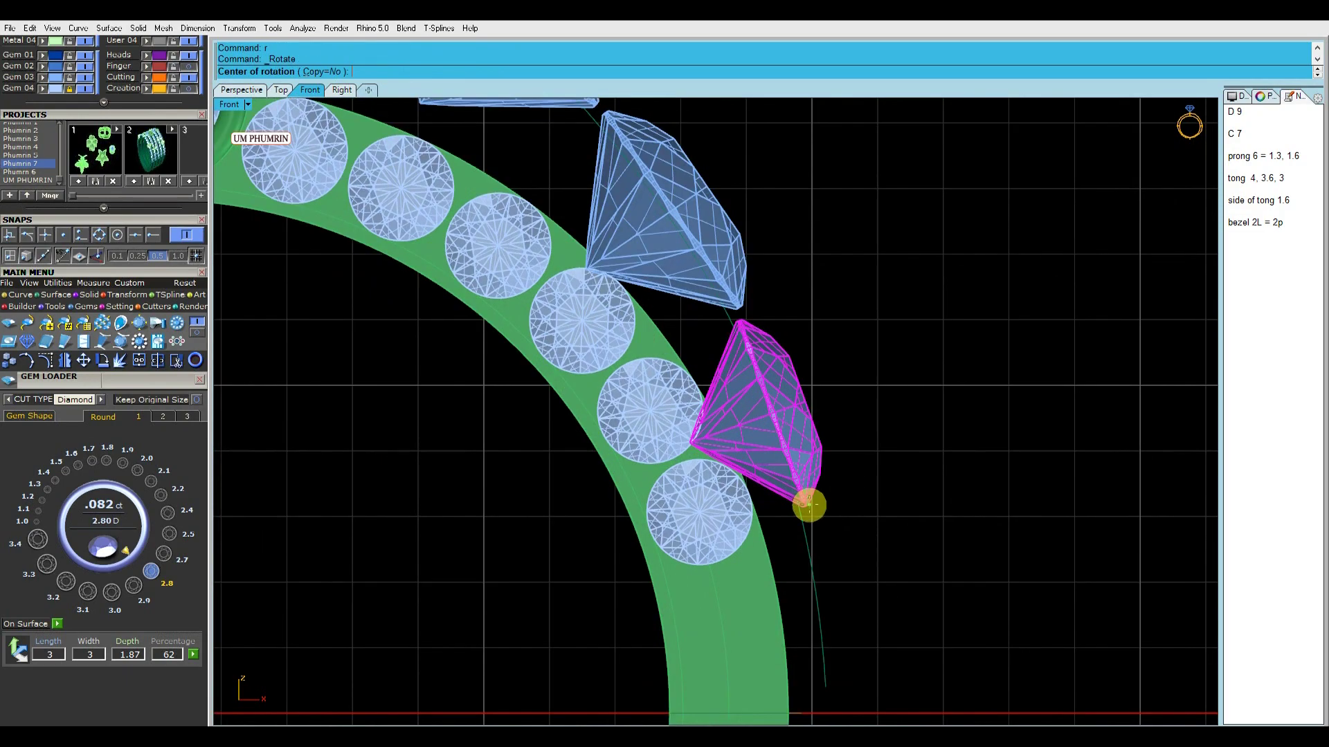
pyautogui.click(808, 505)
pyautogui.scroll(8, 779, 310)
pyautogui.click(777, 240)
pyautogui.click(793, 242)
pyautogui.scroll(-15, 802, 294)
pyautogui.click(923, 323)
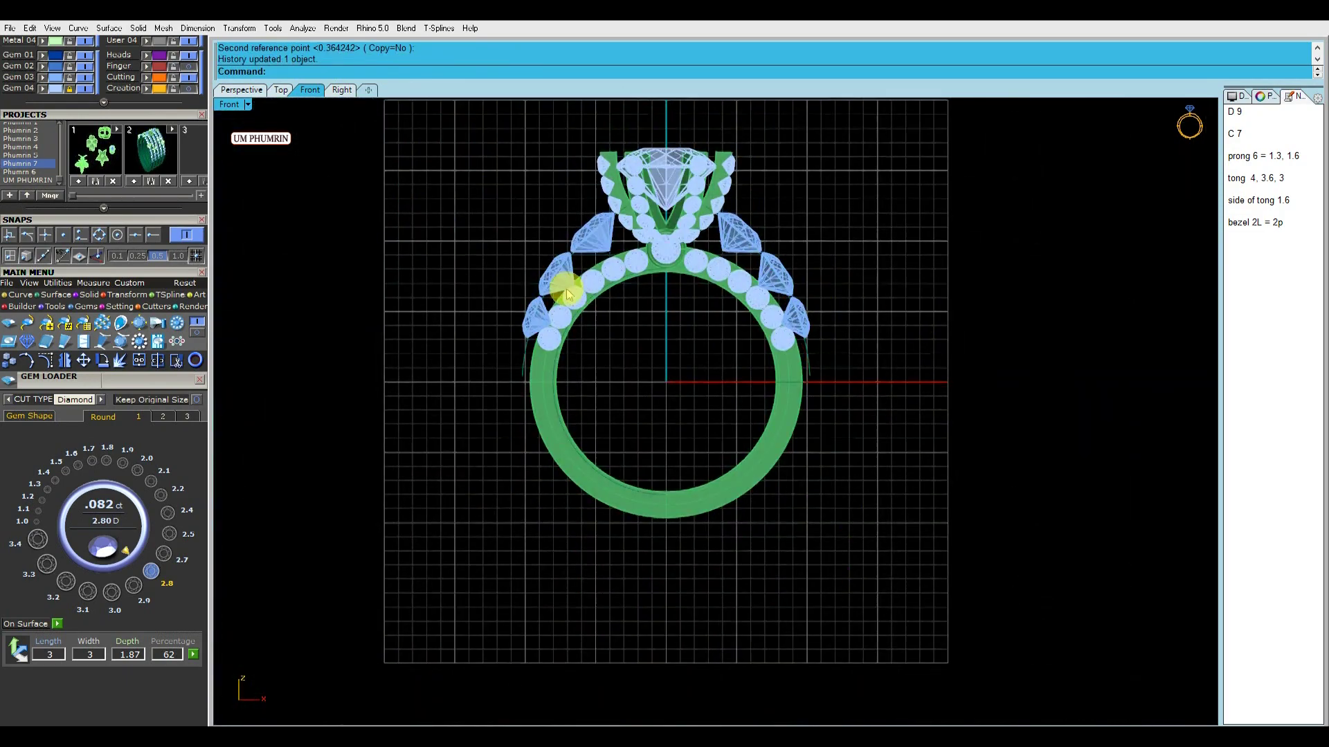
# Delete the mirrored diamonds and curve from the left shoulder
pyautogui.scroll(5, 563, 288)
pyautogui.moveTo(586, 128); pyautogui.dragTo(526, 266)
pyautogui.press('Delete')
pyautogui.scroll(6, 738, 267)
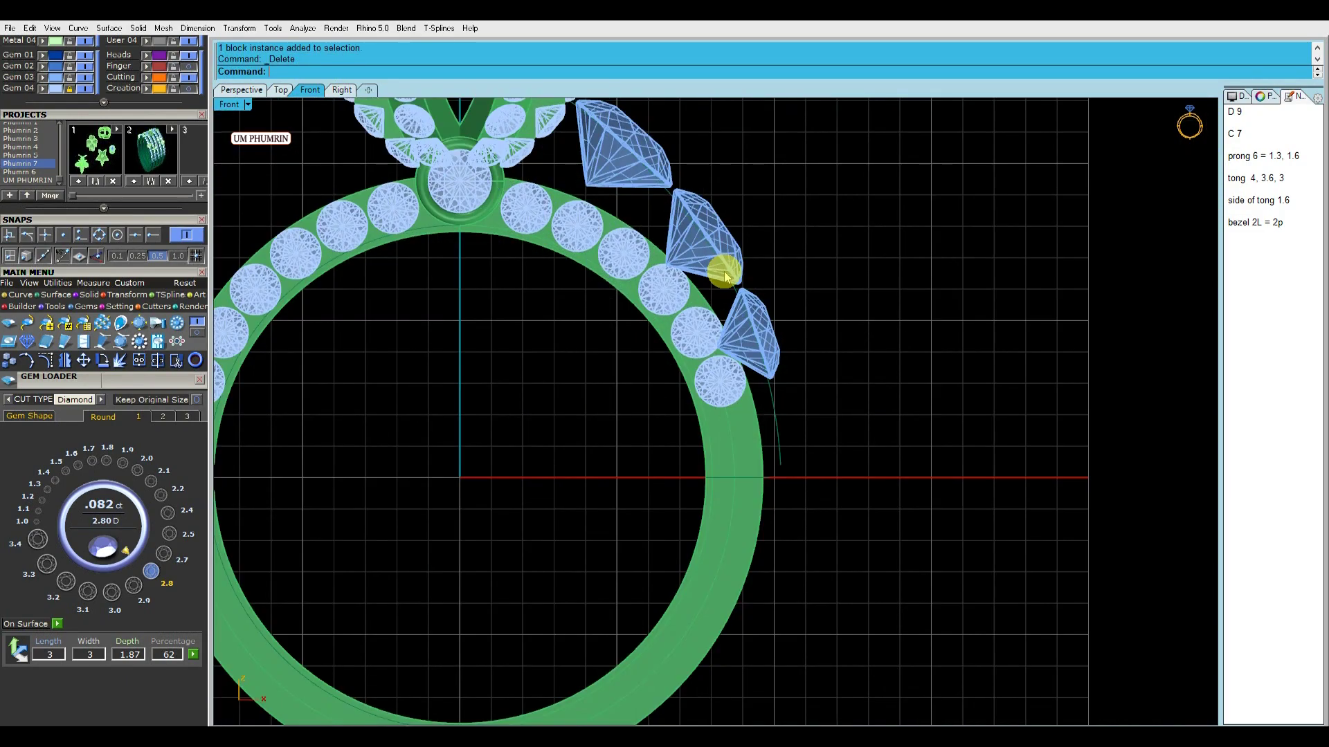
# Mirror the adjusted right shoulder diamonds and curve across the vertical axis to the left side, and save the model
pyautogui.scroll(-3, 712, 222)
pyautogui.scroll(-4, 782, 280)
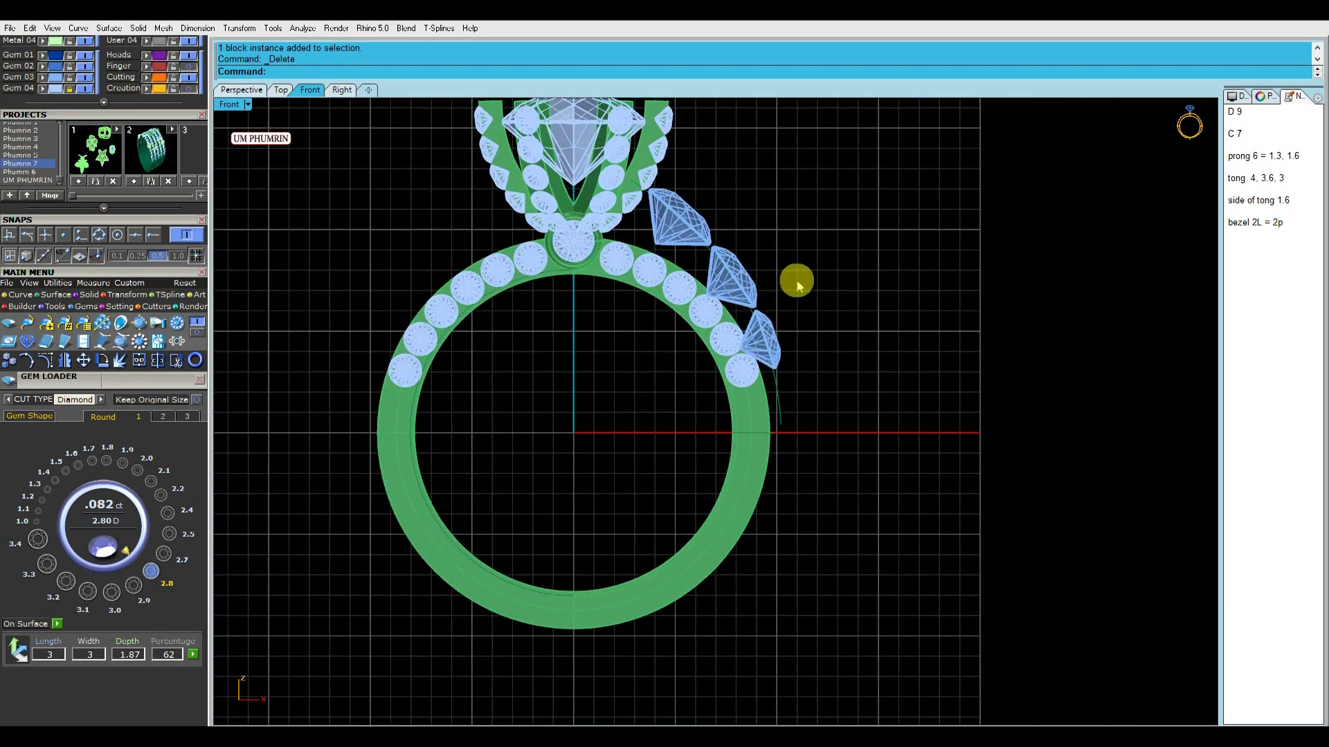
pyautogui.keyDown('shift'); pyautogui.click(712, 245); pyautogui.keyUp('shift')
pyautogui.scroll(-4, 769, 238)
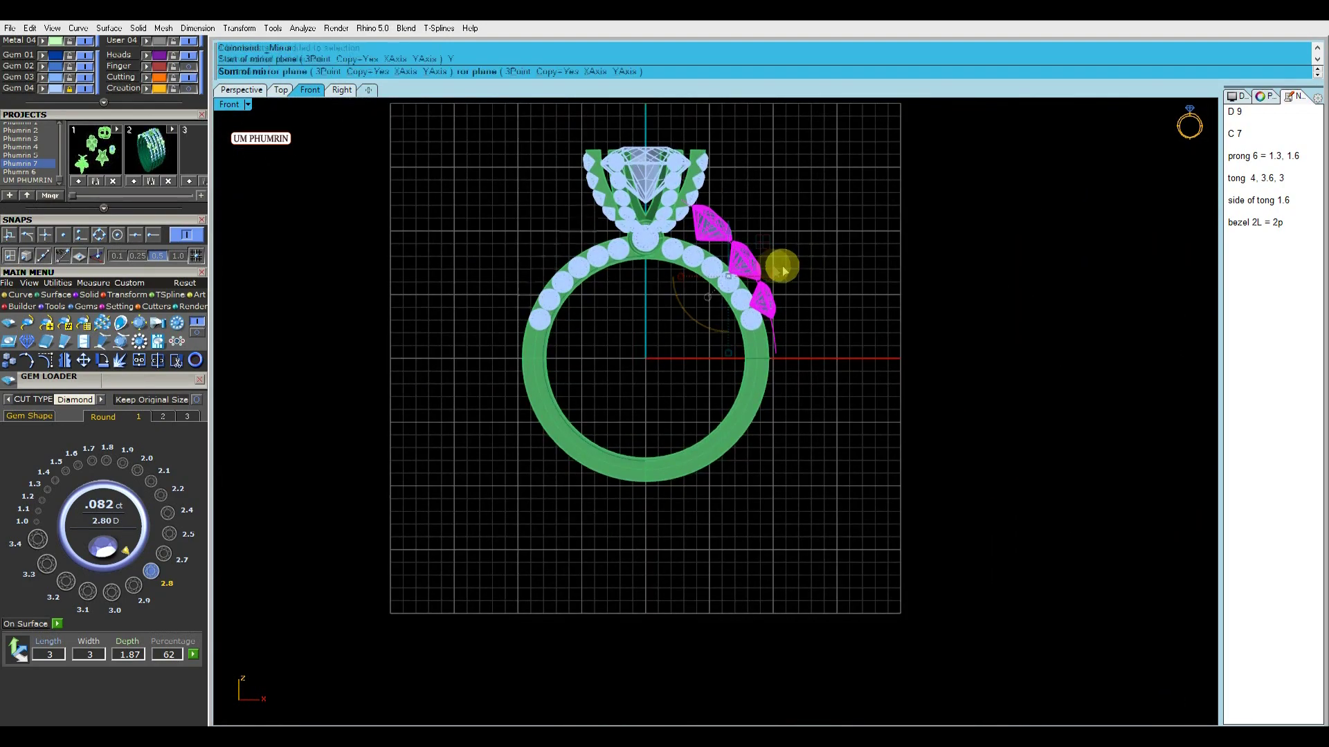
pyautogui.press('F6')
pyautogui.moveTo(843, 246); pyautogui.dragTo(811, 288, button='right')
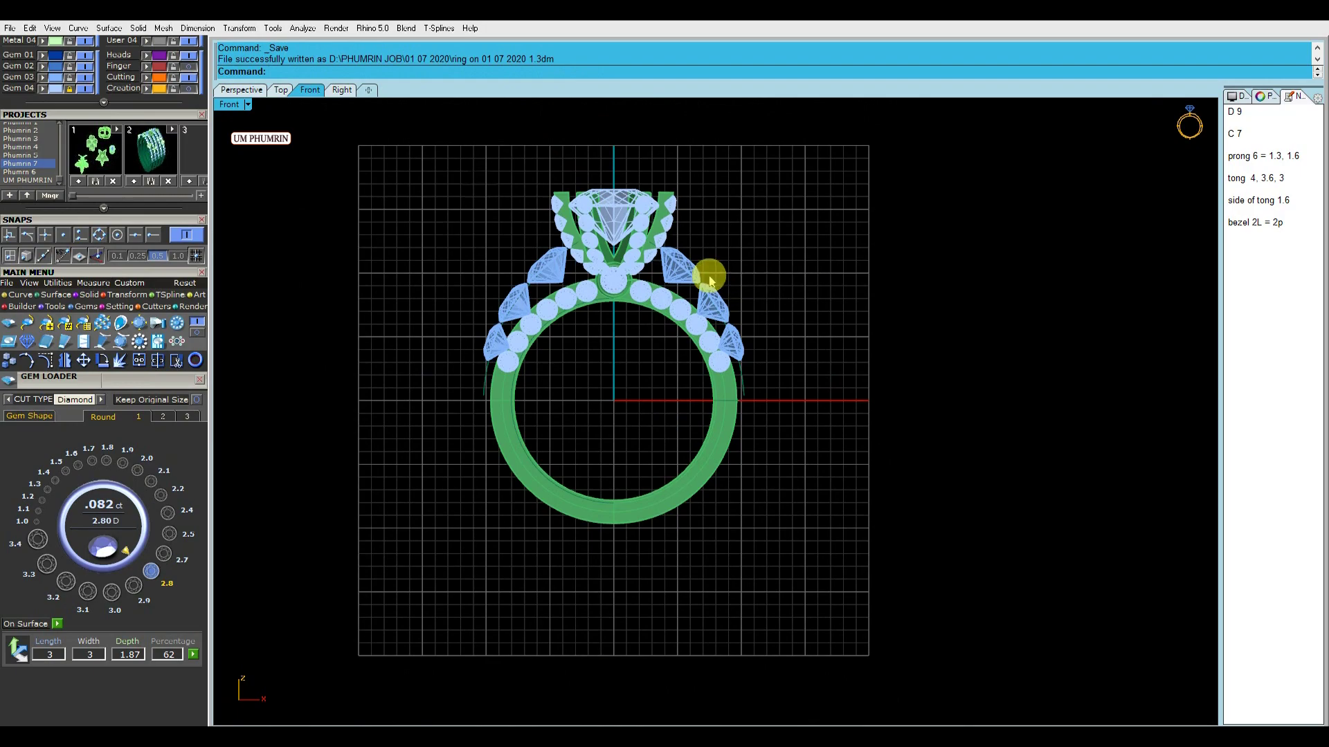
# Examine the shoulder diamonds on both sides of the ring in the perspective and front views
pyautogui.click(242, 90)
pyautogui.moveTo(623, 249); pyautogui.dragTo(718, 219, button='right')
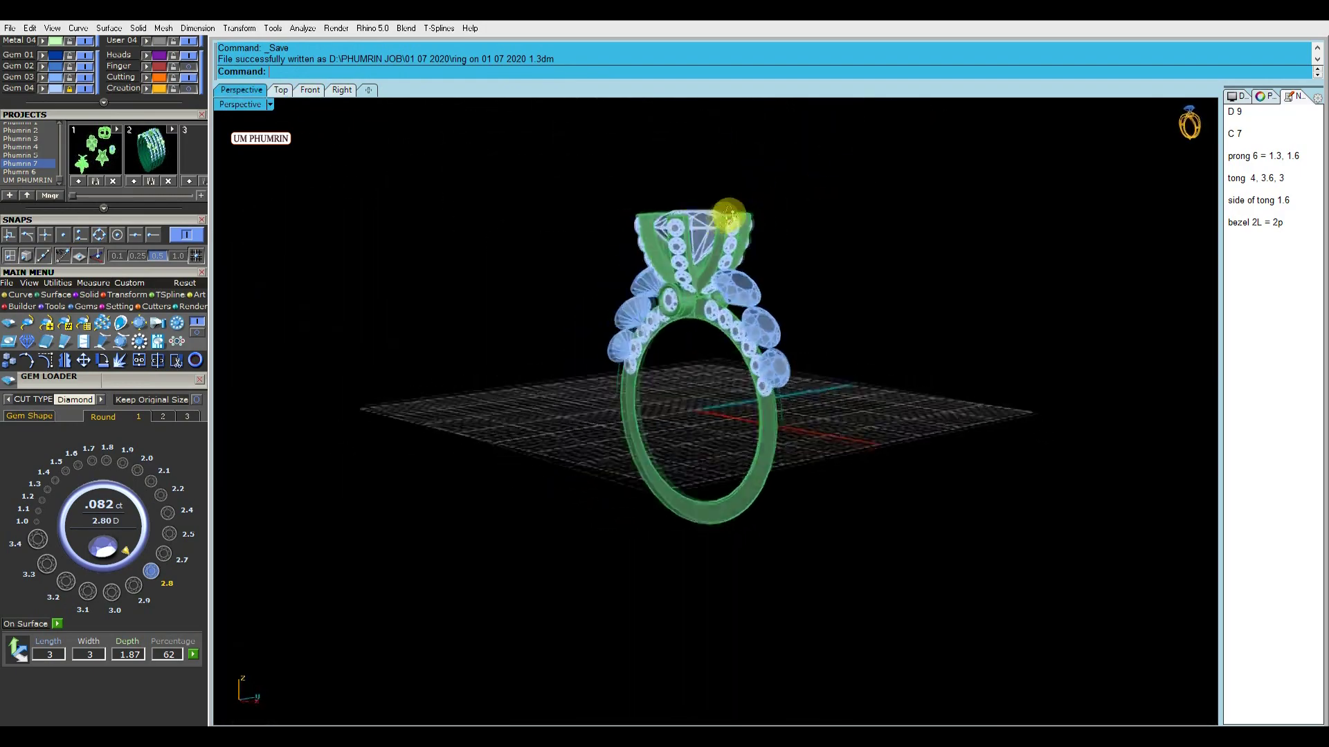
pyautogui.scroll(5, 724, 315)
pyautogui.scroll(3, 725, 315)
pyautogui.scroll(-4, 695, 366)
pyautogui.moveTo(700, 353); pyautogui.dragTo(903, 298, button='right')
pyautogui.click(310, 90)
pyautogui.scroll(5, 676, 263)
# Save the ring model with the three mirrored shoulder diamonds on each side
pyautogui.click(676, 263)
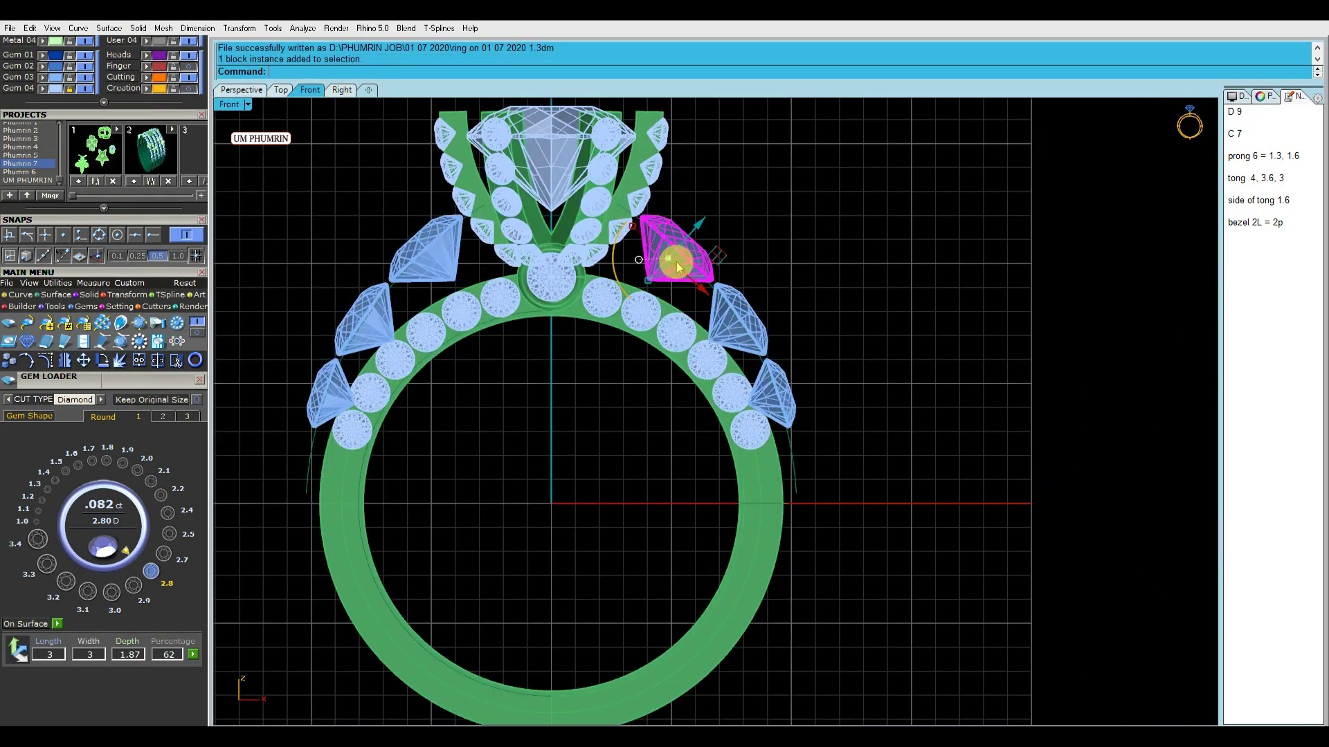
pyautogui.click(801, 267)
pyautogui.scroll(-1, 800, 267)
pyautogui.hotkey('ctrl', 's')
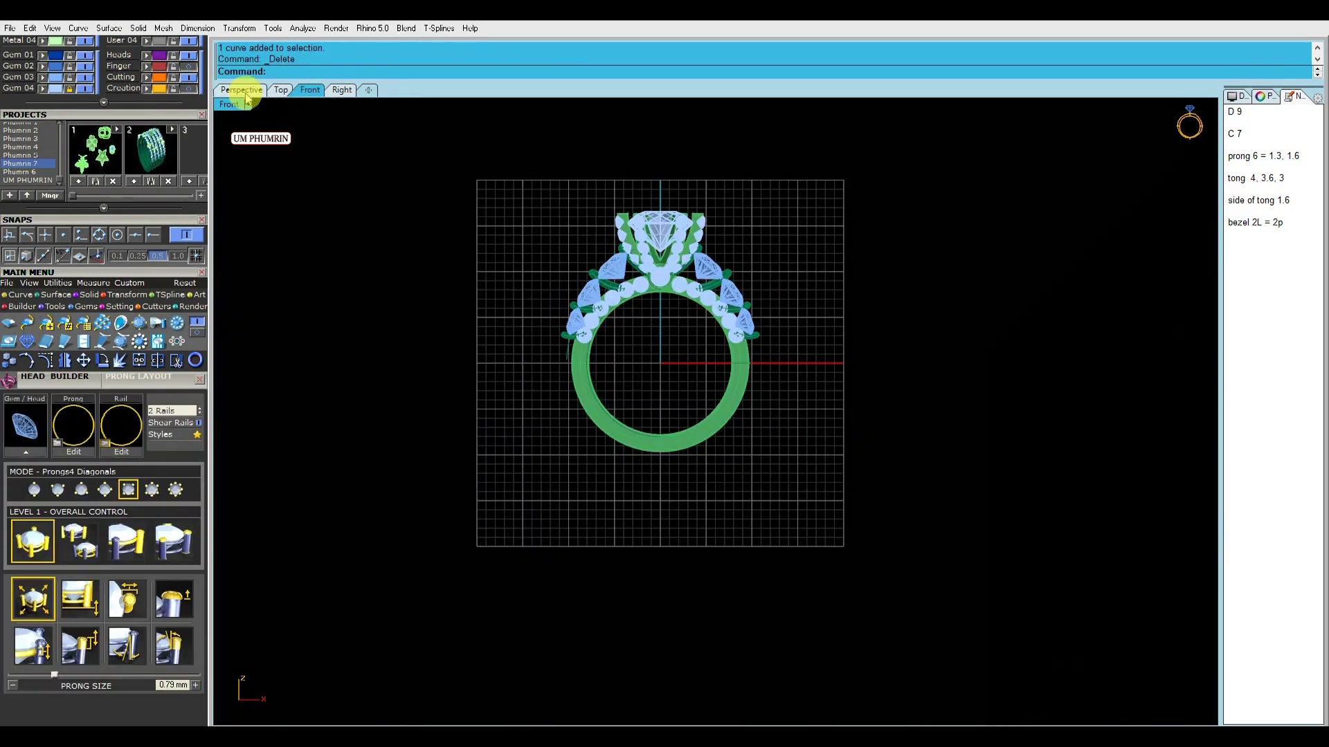
# Examine the pipe prongs beside the shoulder diamonds in the perspective view from several angles
pyautogui.click(244, 91)
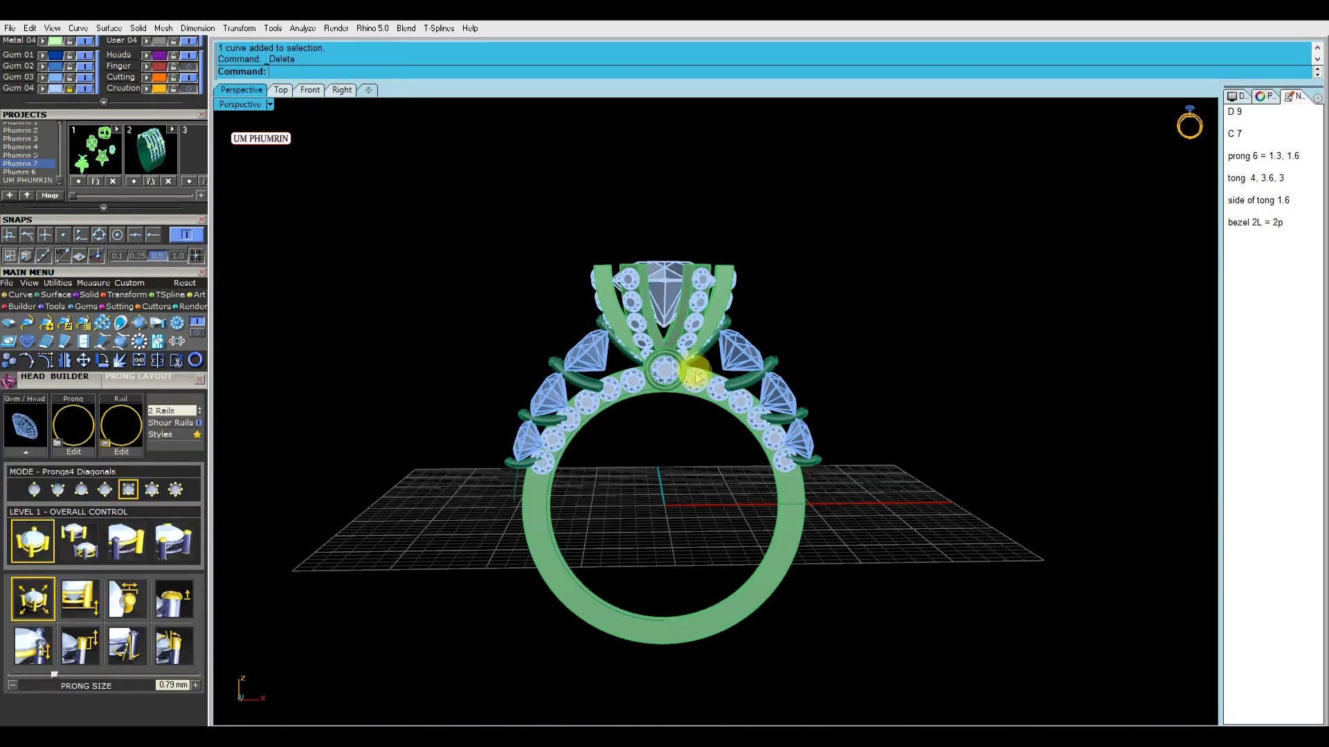
pyautogui.scroll(5, 682, 346)
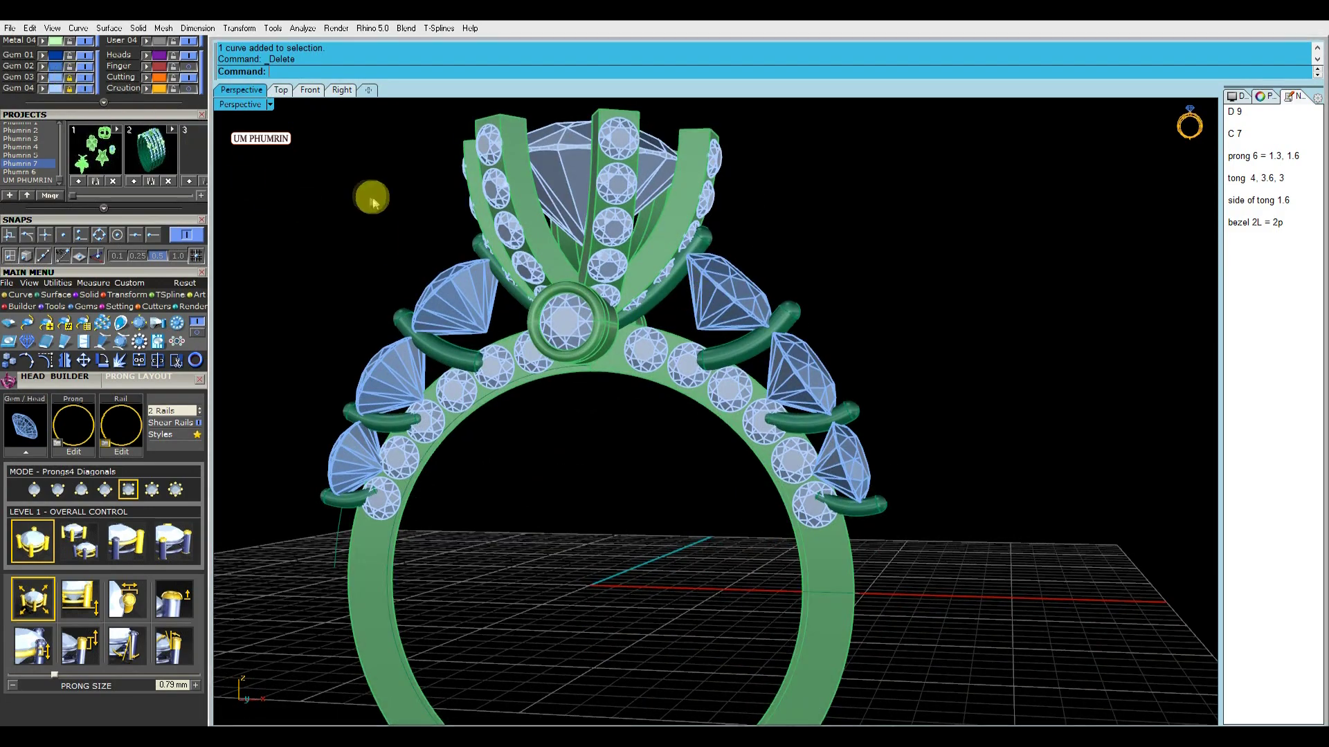
pyautogui.moveTo(751, 352); pyautogui.dragTo(653, 220)
pyautogui.click(794, 269)
pyautogui.click(670, 305)
pyautogui.scroll(6, 661, 290)
pyautogui.keyDown('ctrl'); pyautogui.click(661, 289); pyautogui.keyUp('ctrl')
pyautogui.keyDown('ctrl'); pyautogui.moveTo(661, 289); pyautogui.dragTo(672, 324, button='right'); pyautogui.keyUp('ctrl')
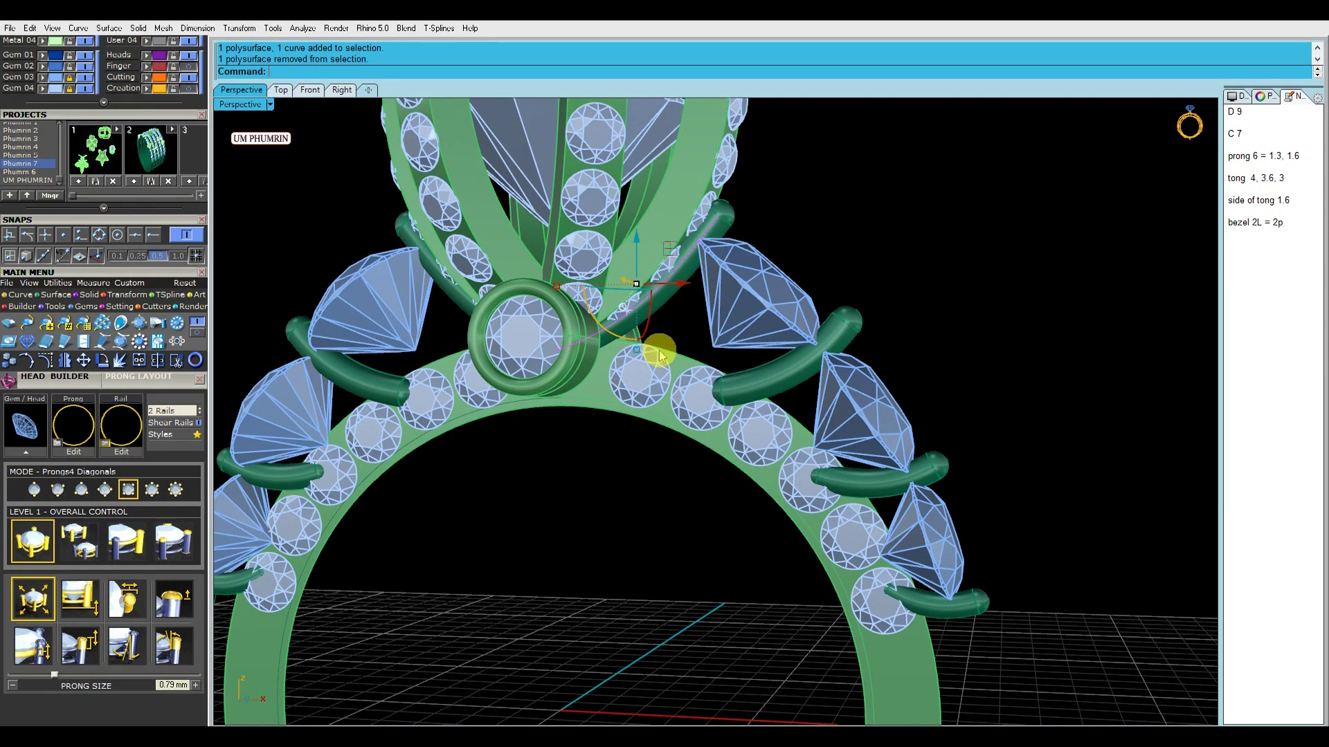
pyautogui.scroll(-5, 668, 346)
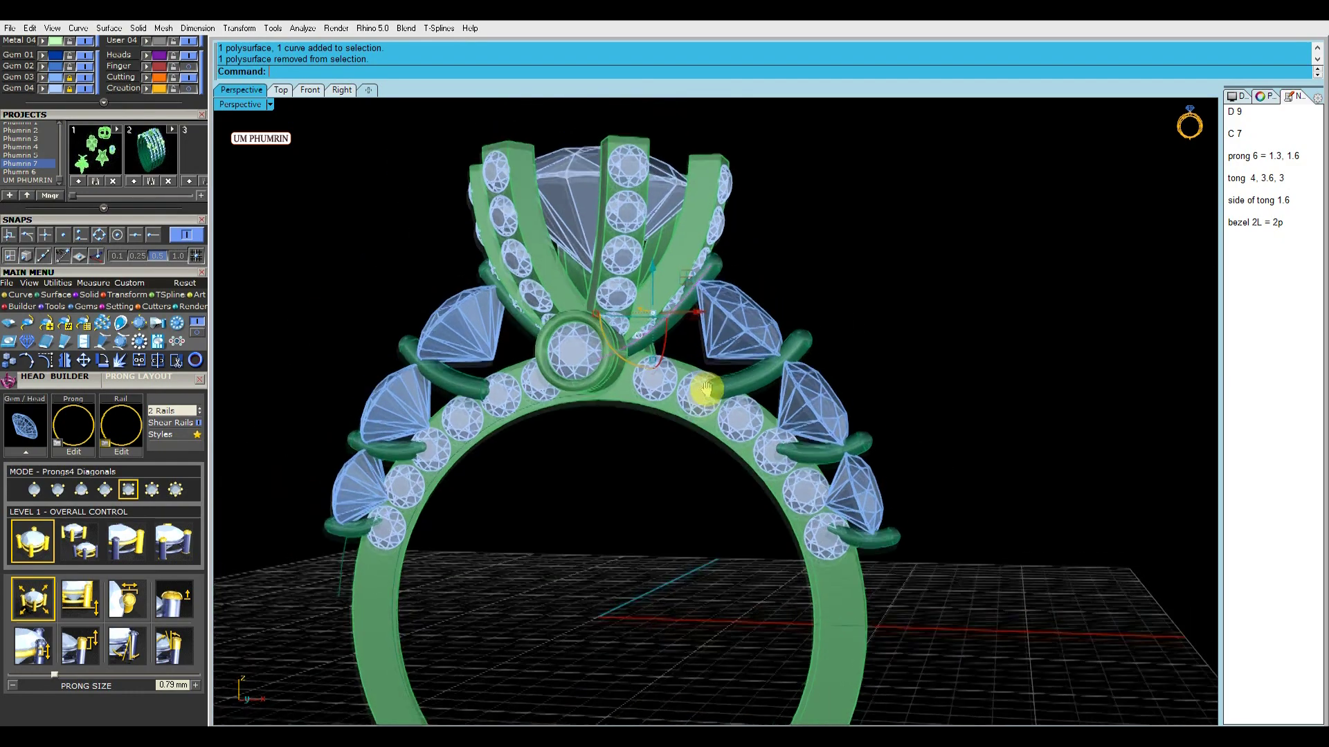
pyautogui.moveTo(705, 385); pyautogui.dragTo(692, 320, button='right')
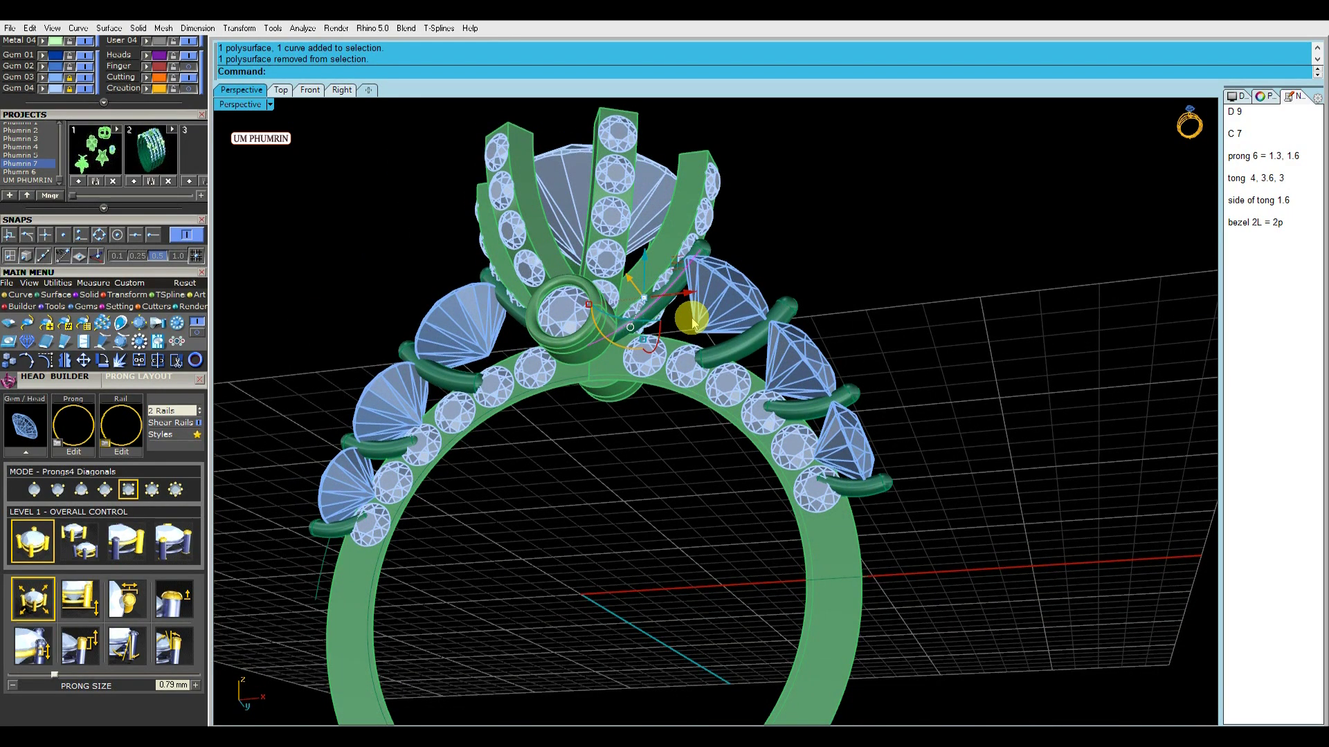
pyautogui.moveTo(717, 326); pyautogui.dragTo(726, 344, button='right')
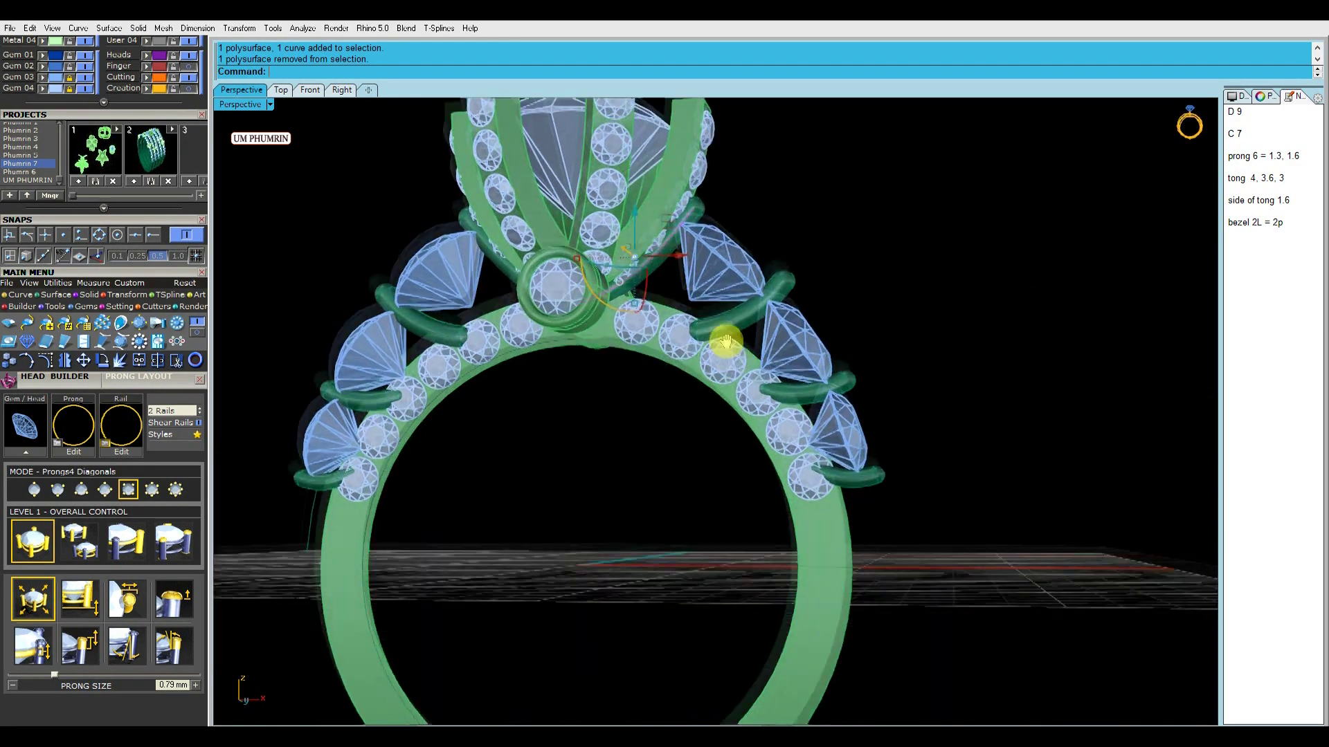
pyautogui.scroll(-3, 726, 374)
pyautogui.press('Escape')
pyautogui.scroll(7, 680, 320)
pyautogui.click(677, 369)
pyautogui.scroll(-4, 695, 362)
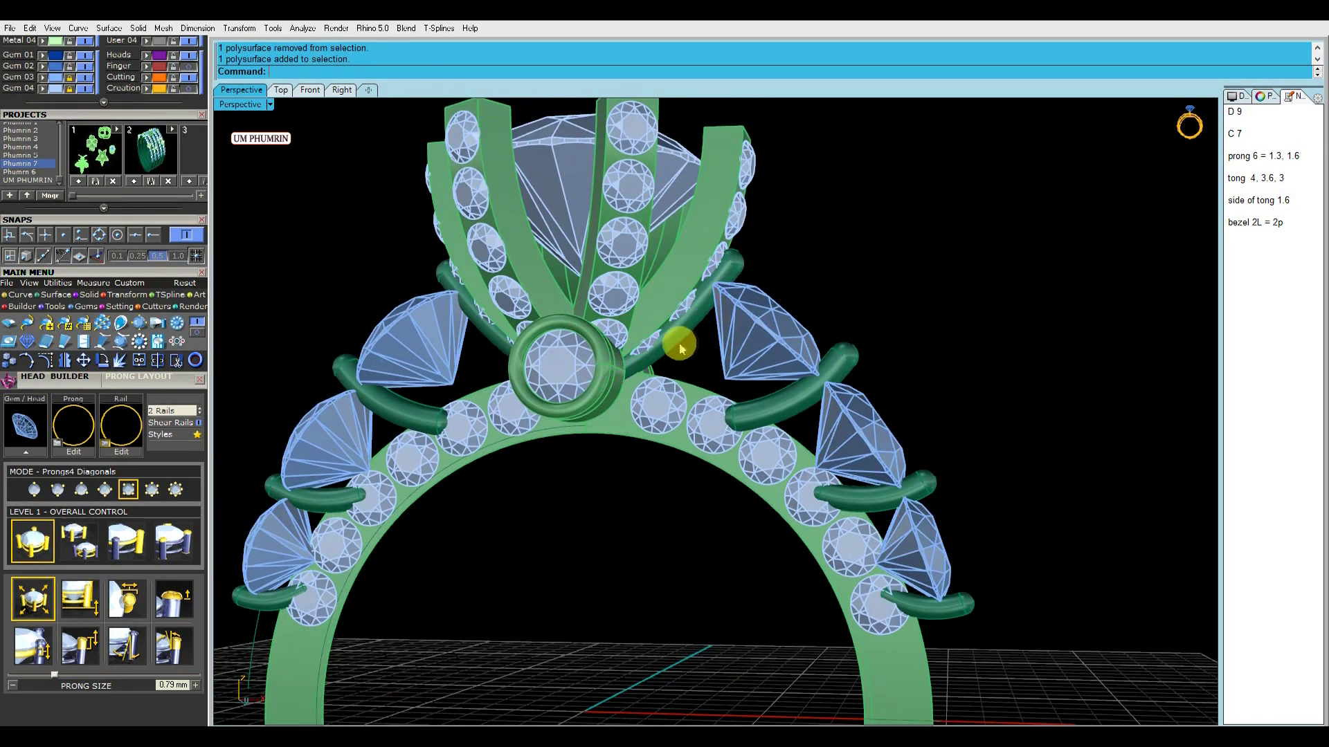
pyautogui.keyDown('shift'); pyautogui.moveTo(700, 354); pyautogui.dragTo(661, 283, button='right'); pyautogui.keyUp('shift')
pyautogui.scroll(3, 681, 302)
pyautogui.click(659, 292)
pyautogui.scroll(-4, 682, 296)
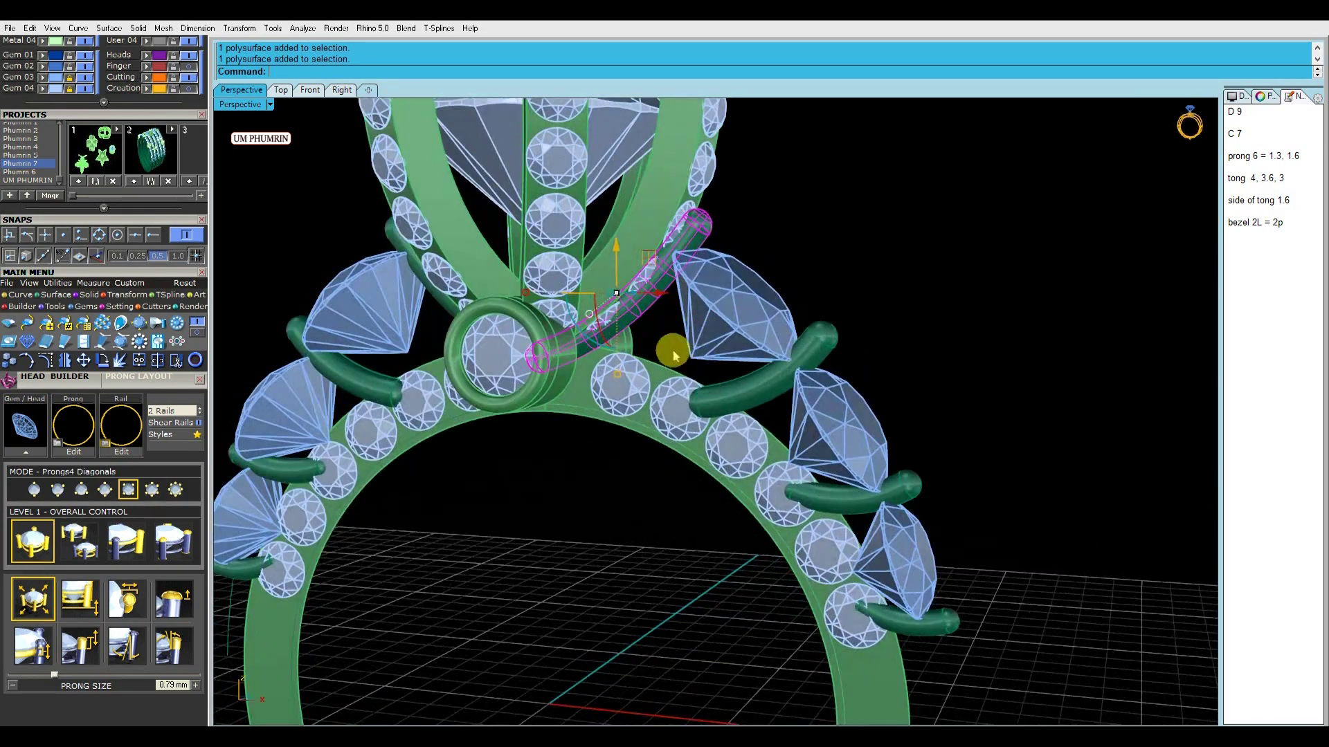
# Select the prong curves on the right shoulder and nudge them together slightly relative to the diamonds
pyautogui.write('Crv')
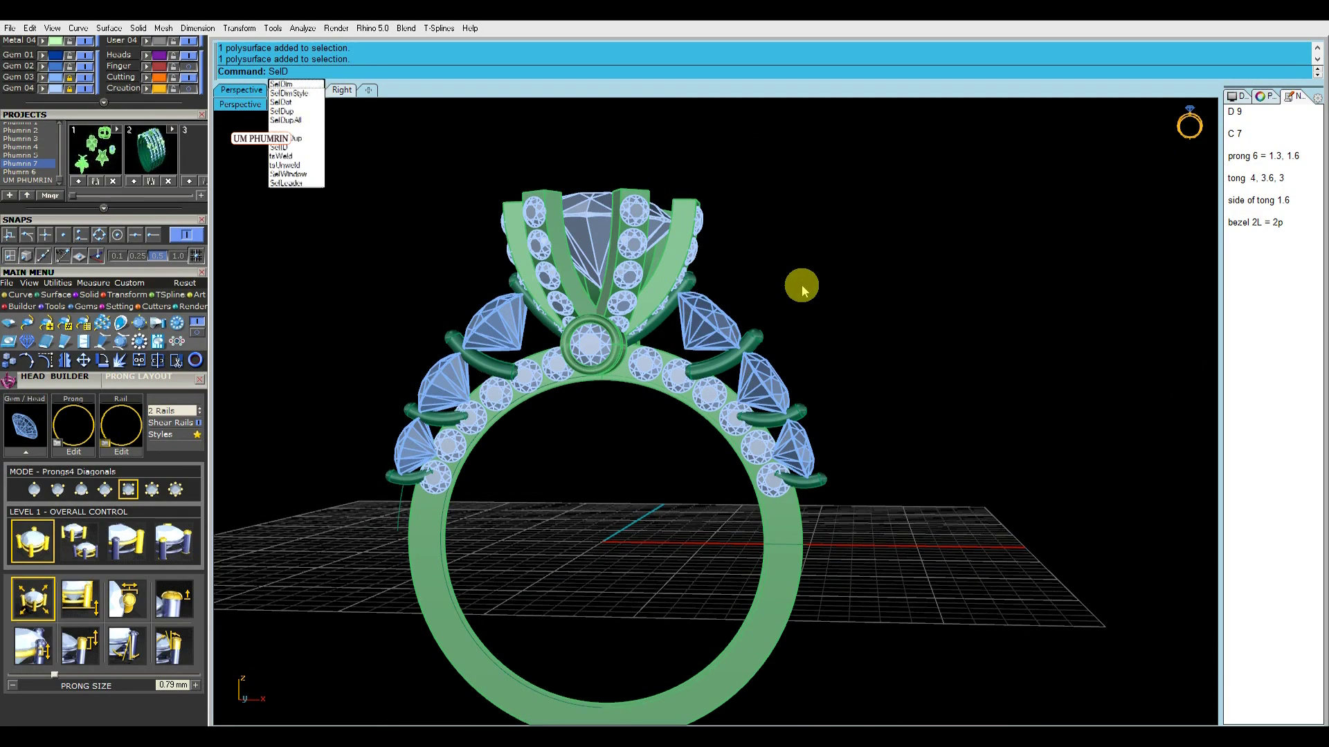
pyautogui.press('Return')
pyautogui.keyDown('ctrl'); pyautogui.moveTo(525, 454); pyautogui.dragTo(310, 308); pyautogui.keyUp('ctrl')
pyautogui.moveTo(776, 235); pyautogui.dragTo(588, 305, button='right')
pyautogui.keyDown('ctrl'); pyautogui.moveTo(644, 562); pyautogui.dragTo(795, 522); pyautogui.keyUp('ctrl')
pyautogui.moveTo(796, 523); pyautogui.dragTo(676, 359, button='right')
pyautogui.scroll(2, 676, 359)
pyautogui.moveTo(717, 396); pyautogui.dragTo(718, 400)
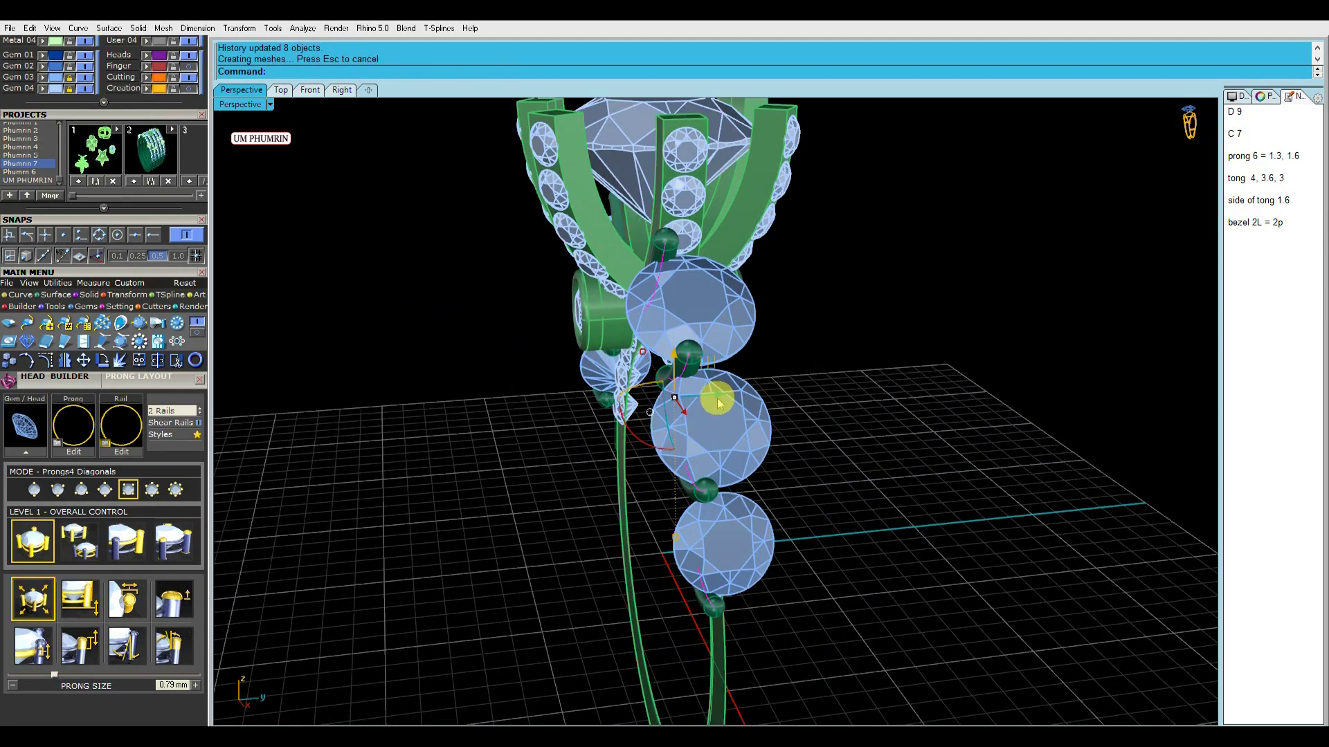
pyautogui.moveTo(718, 400); pyautogui.dragTo(679, 436, button='right')
pyautogui.scroll(7, 683, 423)
pyautogui.scroll(-10, 664, 339)
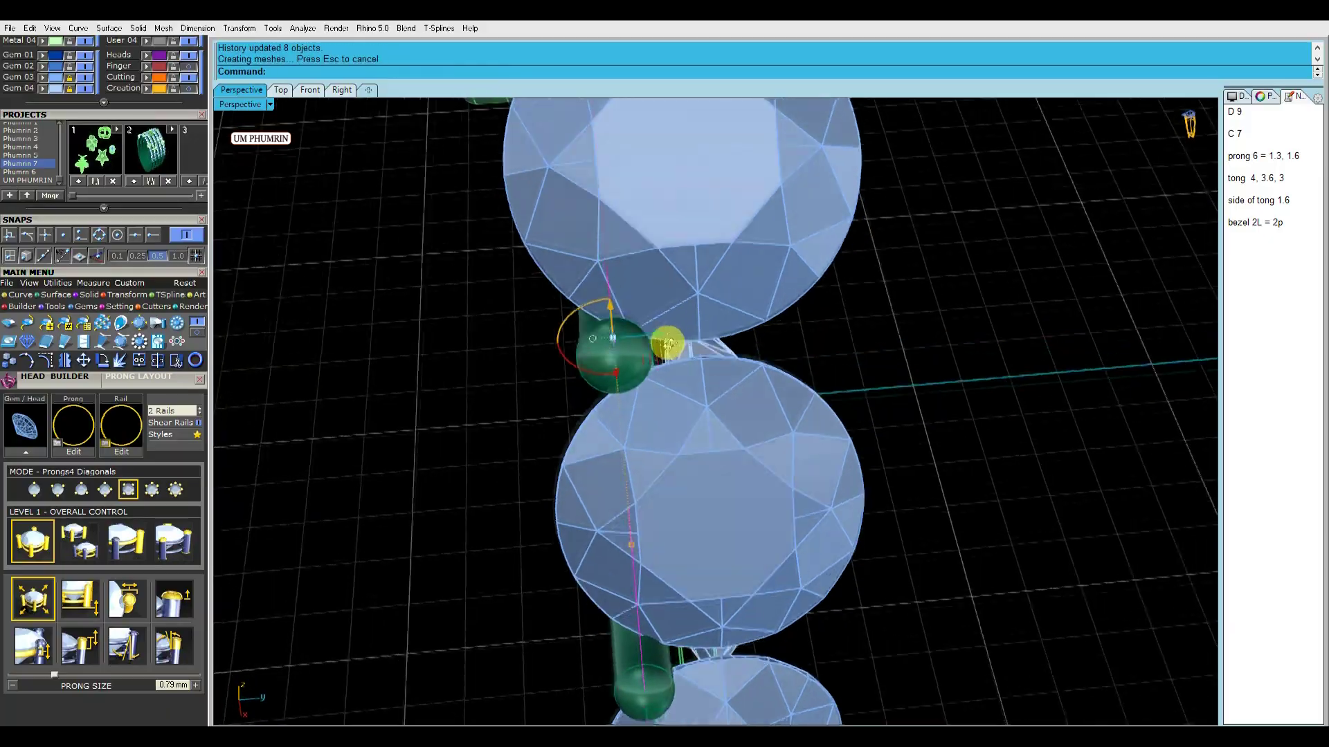
pyautogui.moveTo(773, 385); pyautogui.dragTo(281, 296, button='right')
pyautogui.keyDown('shift'); pyautogui.moveTo(333, 206); pyautogui.dragTo(351, 260, button='right'); pyautogui.keyUp('shift')
pyautogui.press('Escape')
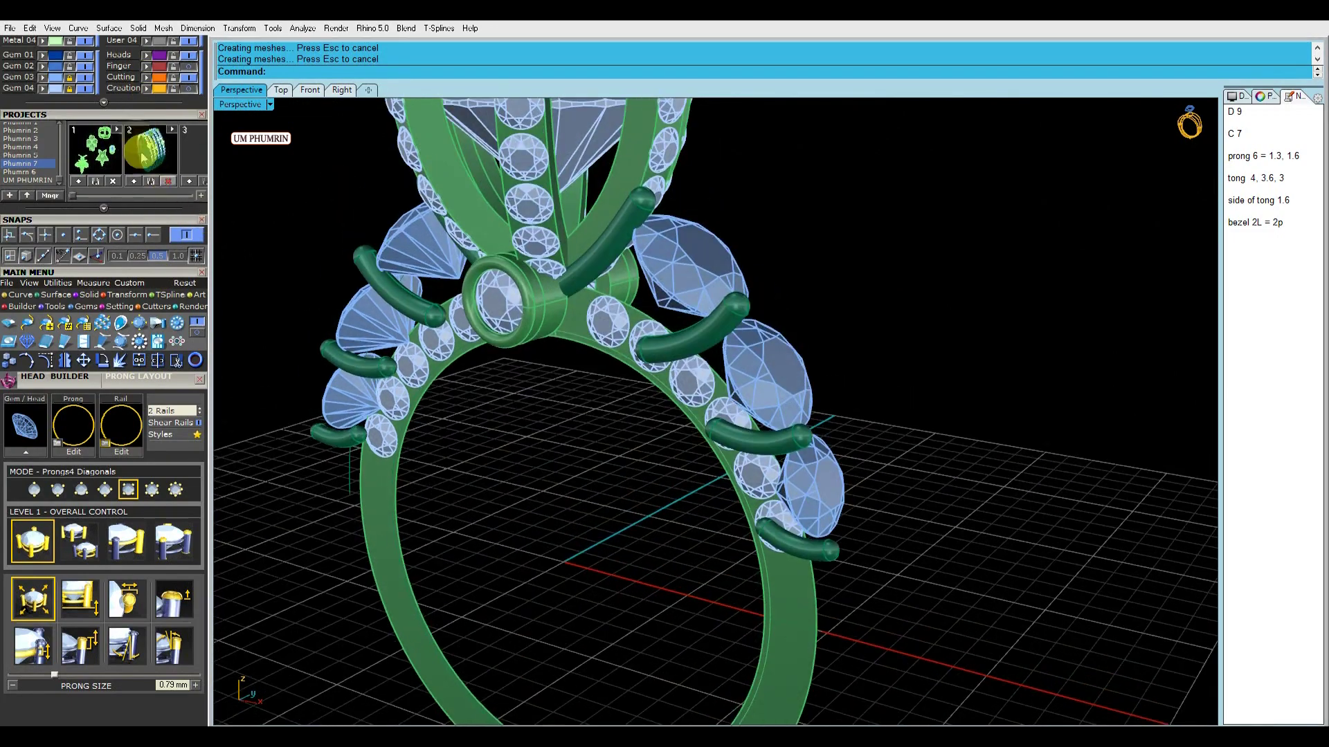
# Assign the shoulder prong pipes to the Metal 03 layer and lock that layer
pyautogui.moveTo(118, 93); pyautogui.dragTo(111, 273)
pyautogui.click(54, 193)
pyautogui.click(73, 216)
# Nudge individual prong curves on the right shoulder to fit their prongs against the edges of the diamonds
pyautogui.moveTo(362, 237); pyautogui.dragTo(794, 350, button='right')
pyautogui.click(635, 428)
pyautogui.scroll(8, 642, 424)
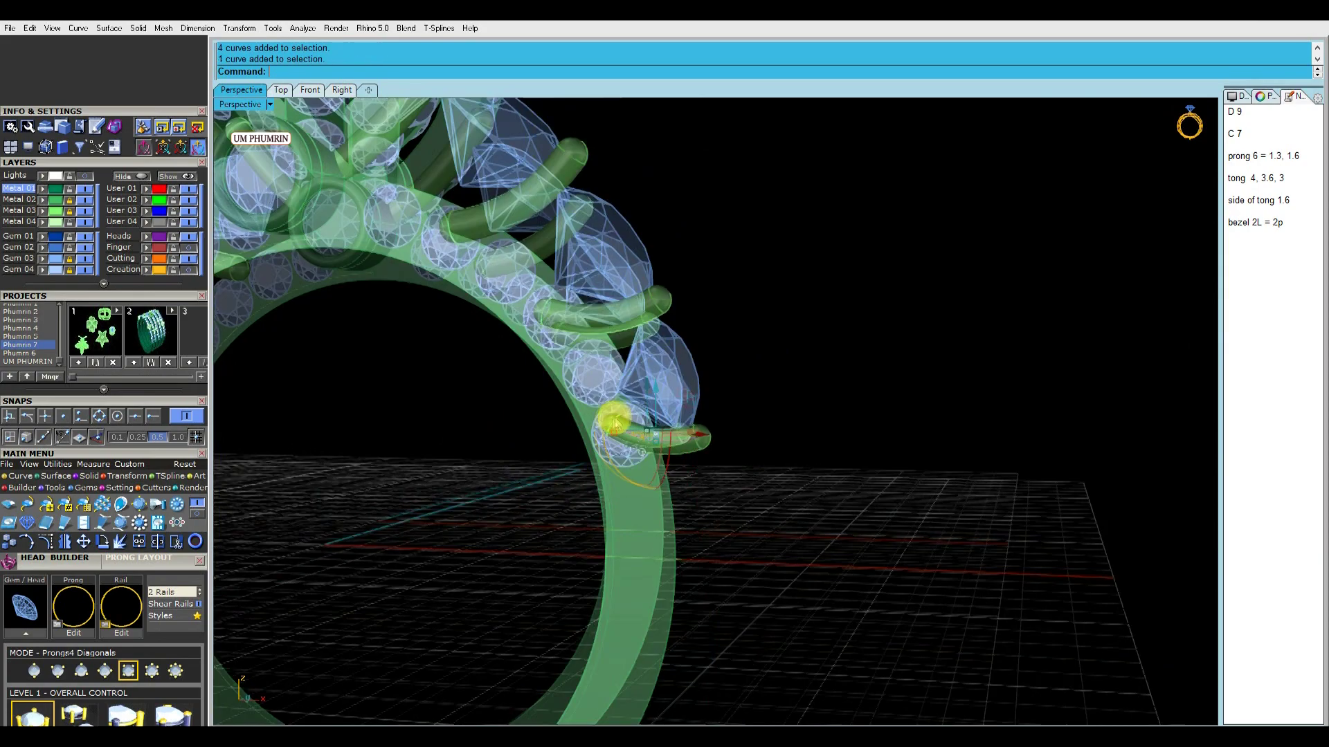
pyautogui.moveTo(763, 414); pyautogui.dragTo(293, 307, button='right')
pyautogui.moveTo(158, 239); pyautogui.dragTo(640, 298, button='right')
pyautogui.click(589, 220)
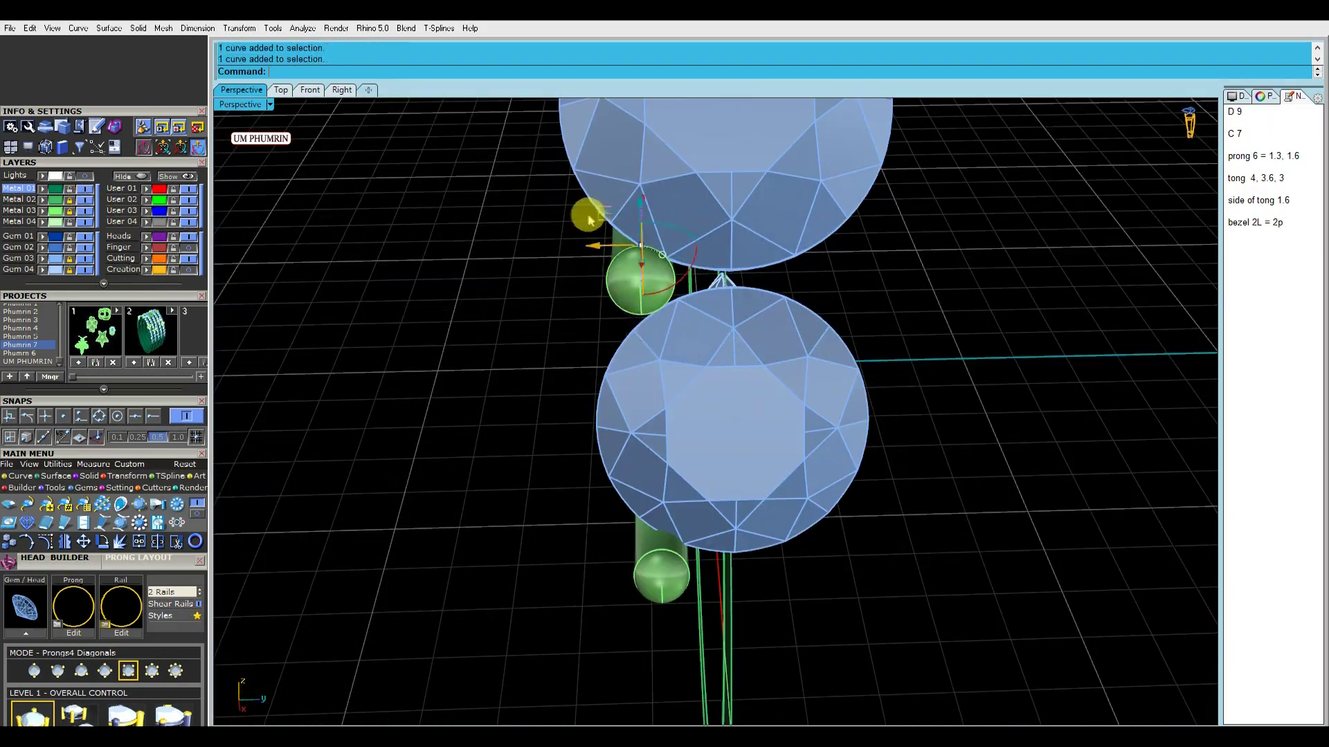
pyautogui.moveTo(600, 253); pyautogui.dragTo(592, 252)
pyautogui.moveTo(588, 263); pyautogui.dragTo(774, 212, button='right')
pyautogui.moveTo(677, 196); pyautogui.dragTo(678, 187)
pyautogui.moveTo(719, 215); pyautogui.dragTo(649, 319, button='right')
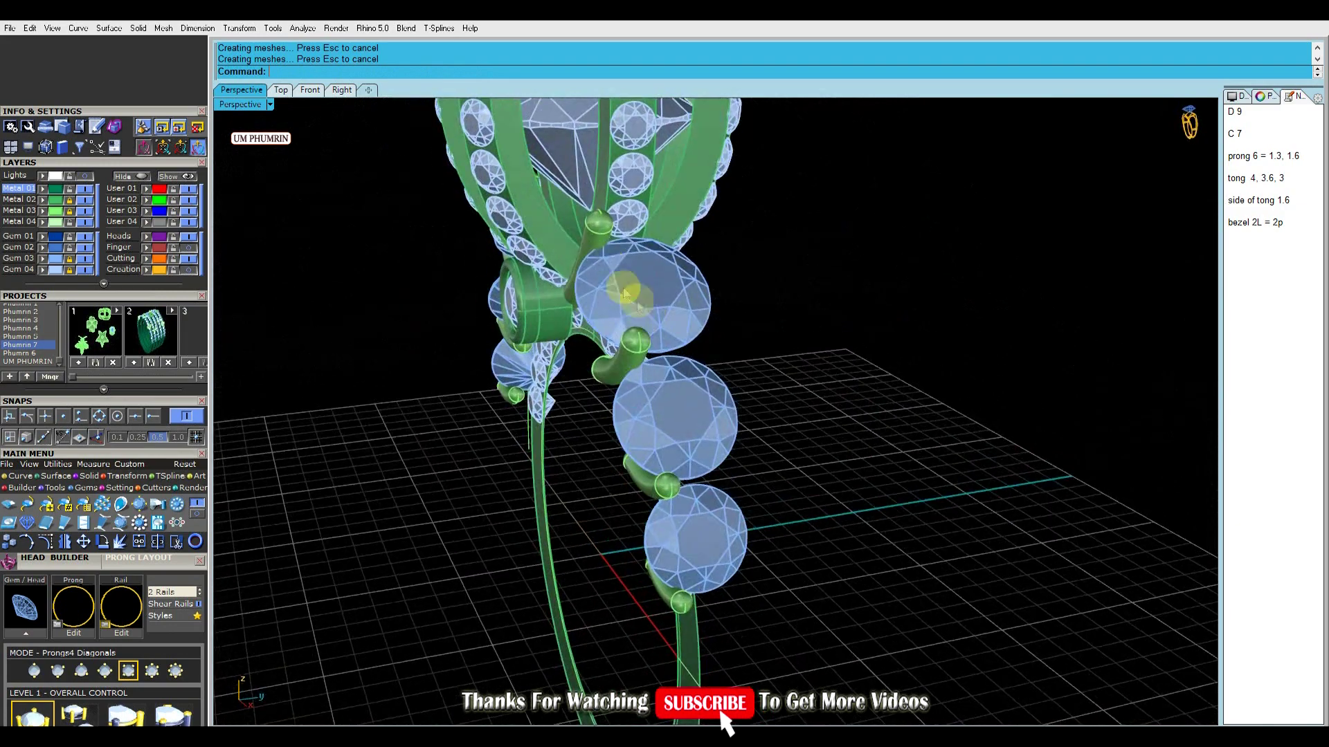
# Select all the prong pipes on the Metal 03 layer and delete them, keeping the right shoulder's guide curves
pyautogui.click(58, 213)
pyautogui.moveTo(484, 277); pyautogui.dragTo(646, 320, button='right')
pyautogui.scroll(-7, 646, 320)
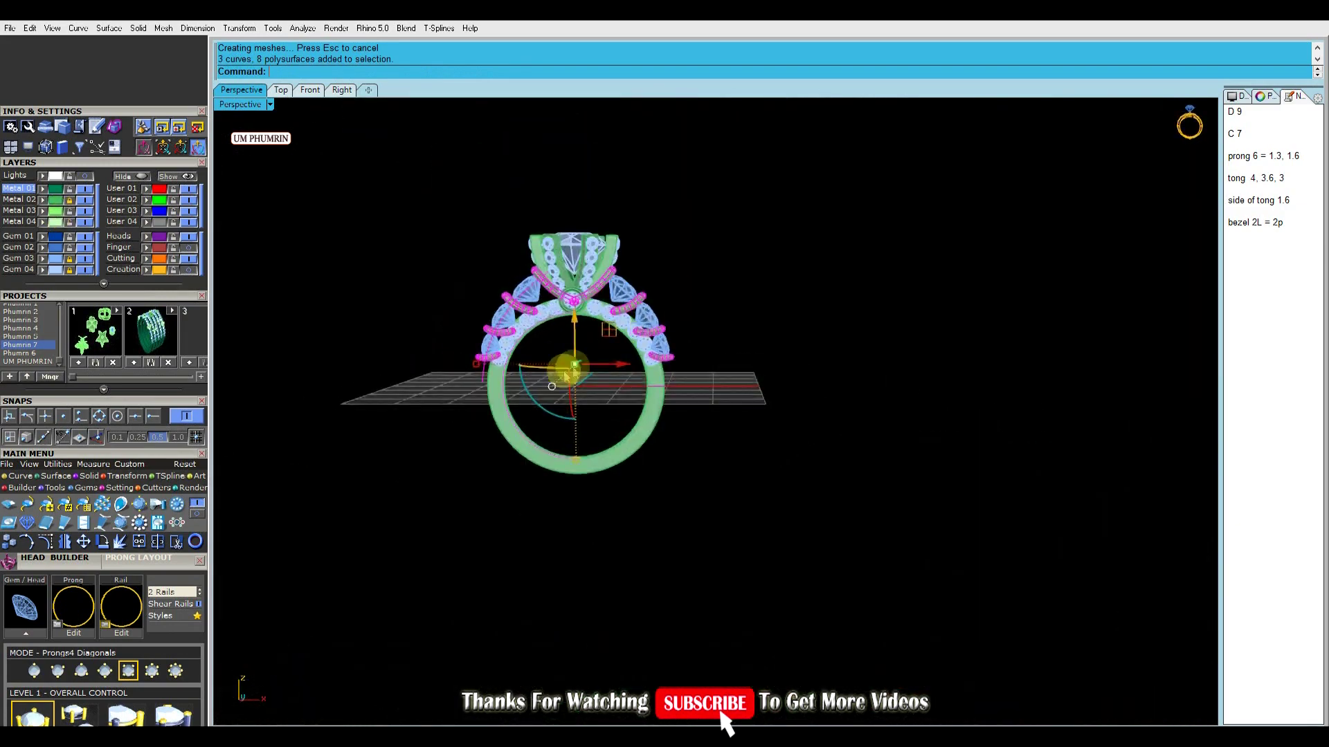
pyautogui.scroll(4, 643, 336)
pyautogui.press('Delete')
pyautogui.moveTo(810, 339); pyautogui.dragTo(761, 386, button='right')
pyautogui.scroll(5, 762, 386)
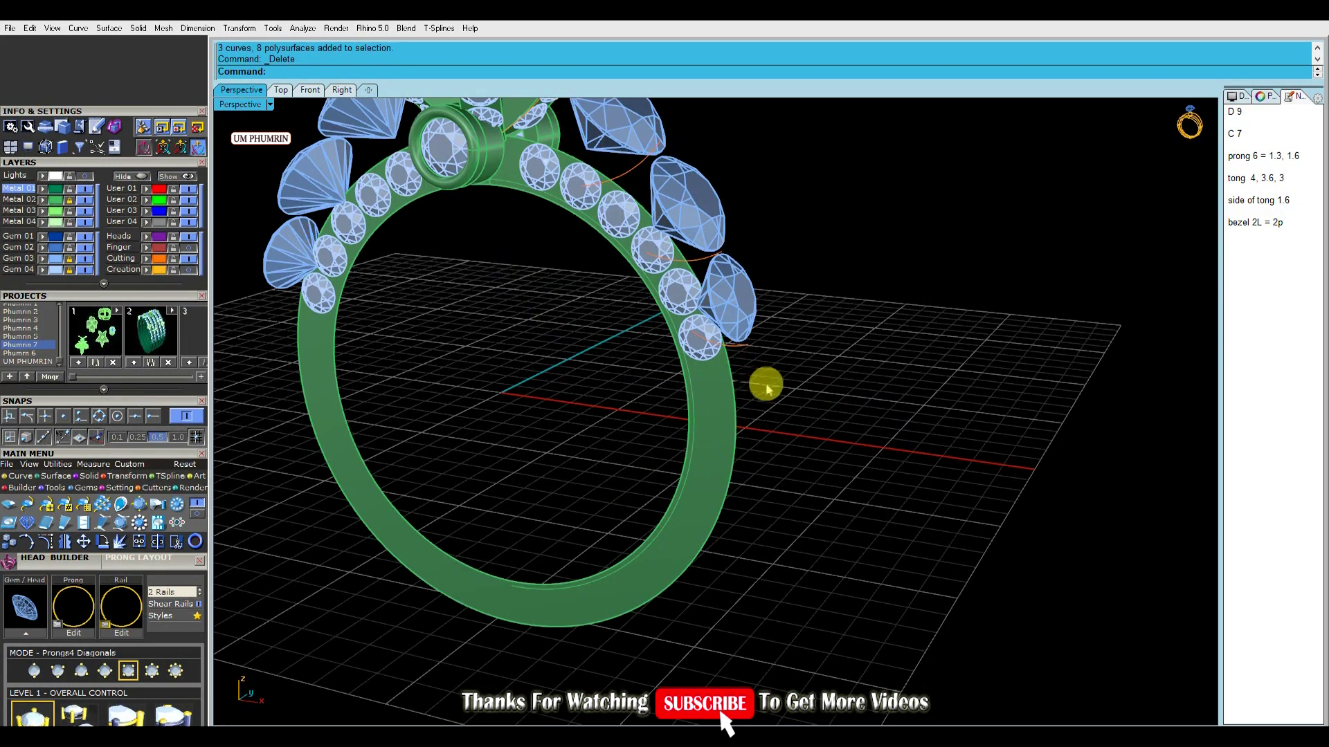
# Try a 0.75 mm diameter pipe on the uppermost prong curve of the right shoulder and undo it
pyautogui.click(656, 155)
pyautogui.keyDown('shift'); pyautogui.moveTo(708, 173); pyautogui.dragTo(730, 281, button='right'); pyautogui.keyUp('shift')
pyautogui.click(557, 200)
pyautogui.keyDown('shift'); pyautogui.moveTo(557, 188); pyautogui.dragTo(585, 322, button='right'); pyautogui.keyUp('shift')
pyautogui.write('pipe')
pyautogui.press('Return')
pyautogui.write('.75')
pyautogui.press('Return')
pyautogui.press('Return')
pyautogui.press('Return')
pyautogui.scroll(6, 635, 343)
pyautogui.moveTo(634, 344); pyautogui.dragTo(690, 322, button='right')
pyautogui.hotkey('ctrl', 'z')
# Try 0.8 mm diameter pipes on the upper prong curves of the right shoulder and delete them
pyautogui.press('Return')
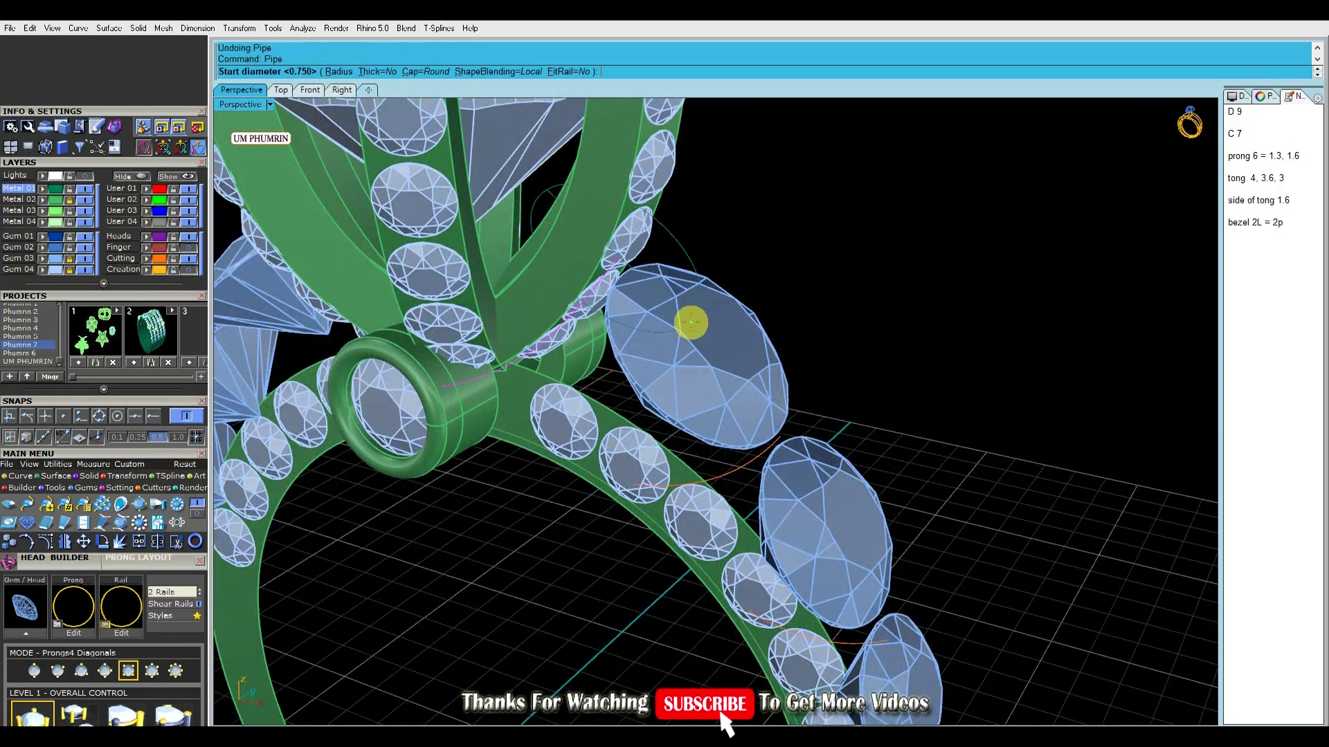
pyautogui.press('Return')
pyautogui.press('Return')
pyautogui.press('Return')
pyautogui.scroll(-5, 768, 443)
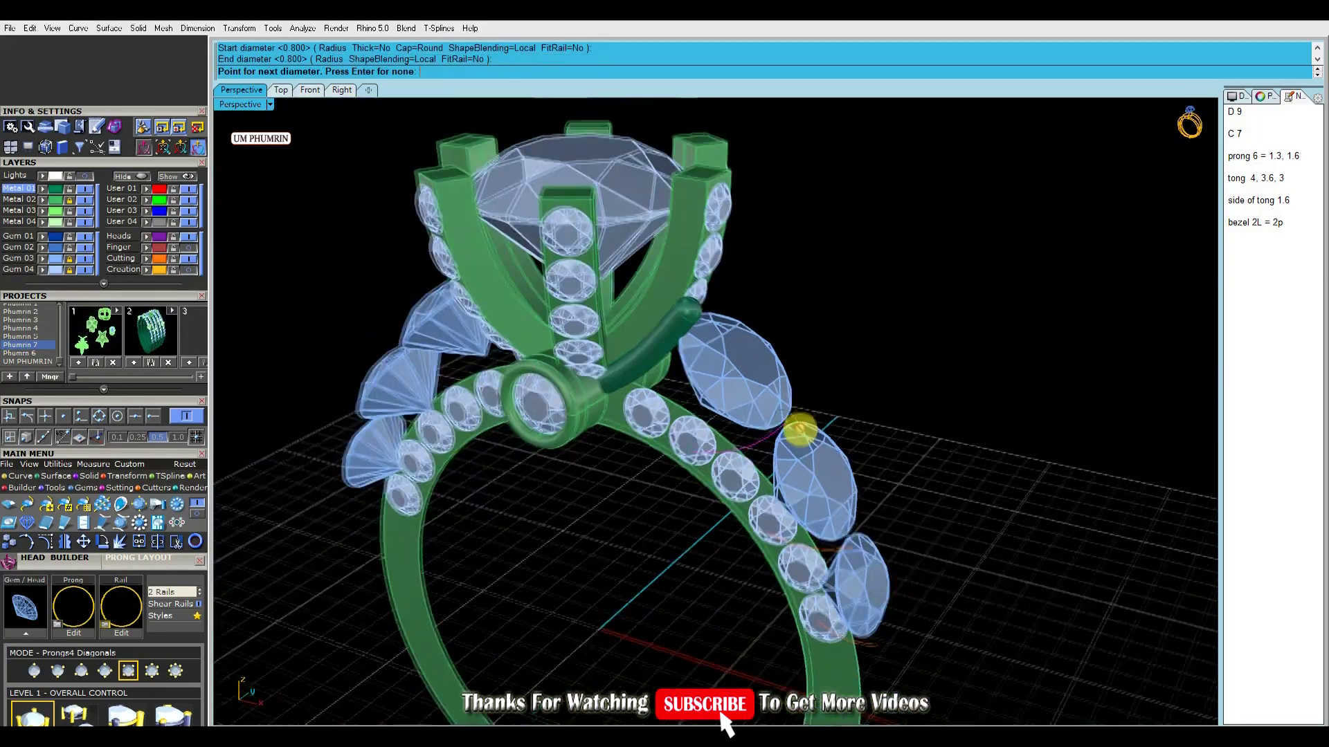
pyautogui.moveTo(743, 358); pyautogui.dragTo(617, 201, button='right')
pyautogui.click(616, 201)
pyautogui.click(729, 381)
pyautogui.moveTo(741, 376); pyautogui.dragTo(649, 327, button='right')
pyautogui.keyDown('shift'); pyautogui.click(596, 202); pyautogui.keyUp('shift')
pyautogui.press('Delete')
# Pipe the uppermost right shoulder prong curve with a start and end diameter of 0.85 mm
pyautogui.click(597, 218)
pyautogui.write('.85')
pyautogui.press('Return')
pyautogui.press('Return')
pyautogui.press('Return')
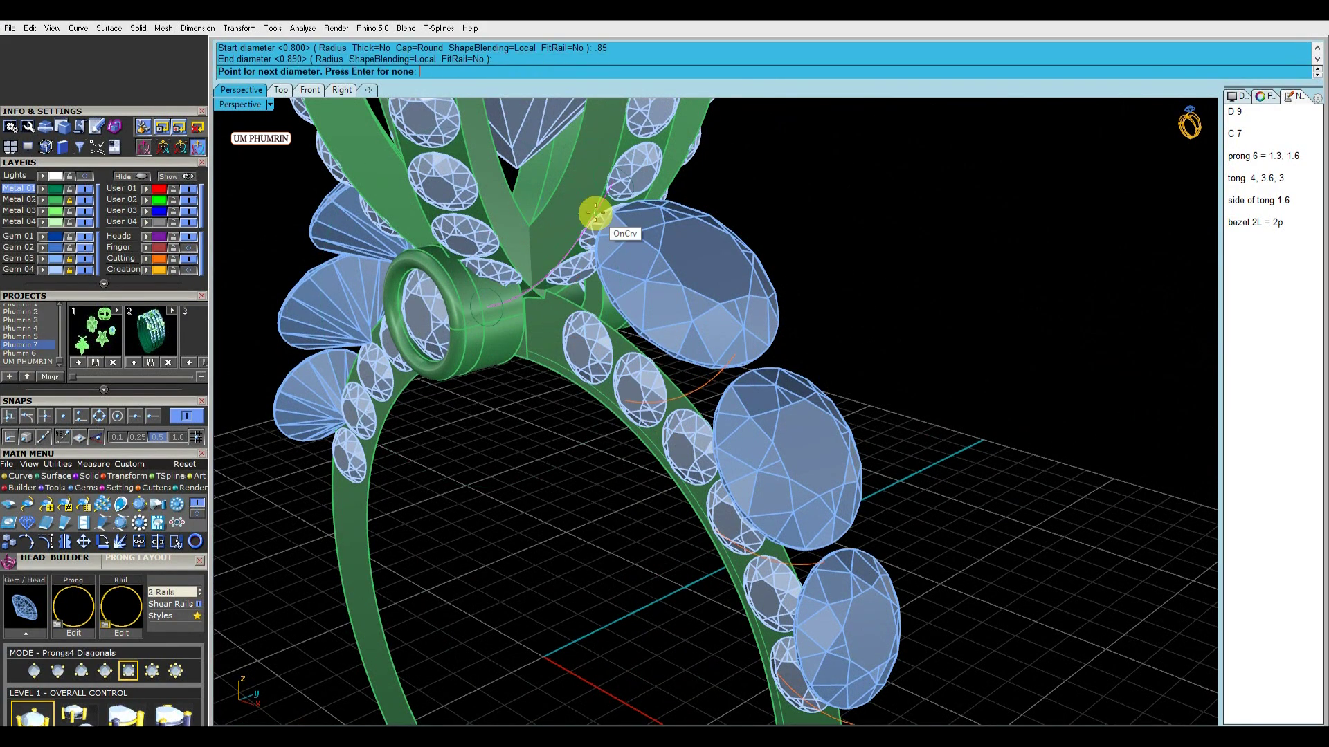
# Pipe the second and third prong curves down the right shoulder with round caps
pyautogui.click(700, 386)
pyautogui.press('Return')
pyautogui.press('Return')
pyautogui.press('Return')
pyautogui.press('Return')
pyautogui.keyDown('shift'); pyautogui.moveTo(883, 521); pyautogui.dragTo(782, 409, button='right'); pyautogui.keyUp('shift')
pyautogui.press('Return')
pyautogui.press('Return')
pyautogui.press('Return')
# Pipe the lowest prong curve on the right shoulder with a diameter of 0.75 mm
pyautogui.moveTo(700, 439); pyautogui.dragTo(691, 569, button='right')
pyautogui.click(691, 571)
pyautogui.press('Return')
pyautogui.write('.75')
pyautogui.press('Return')
pyautogui.press('Return')
pyautogui.press('Return')
pyautogui.moveTo(659, 563); pyautogui.dragTo(828, 554, button='right')
pyautogui.press('Escape')
# Select the four new prong pipes and mirror copies of them across the Y axis to the left shoulder
pyautogui.moveTo(738, 457); pyautogui.dragTo(882, 334, button='right')
pyautogui.scroll(-4, 849, 344)
pyautogui.click(796, 362)
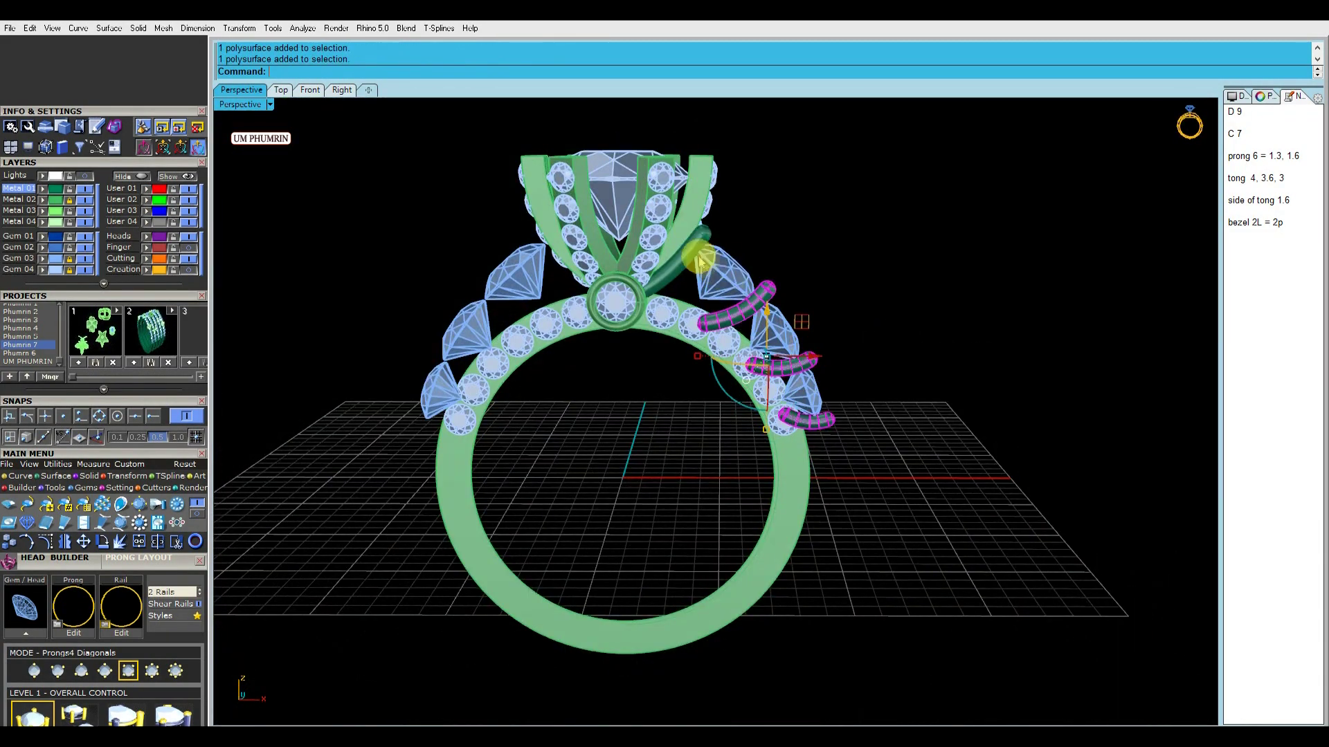
pyautogui.click(1267, 97)
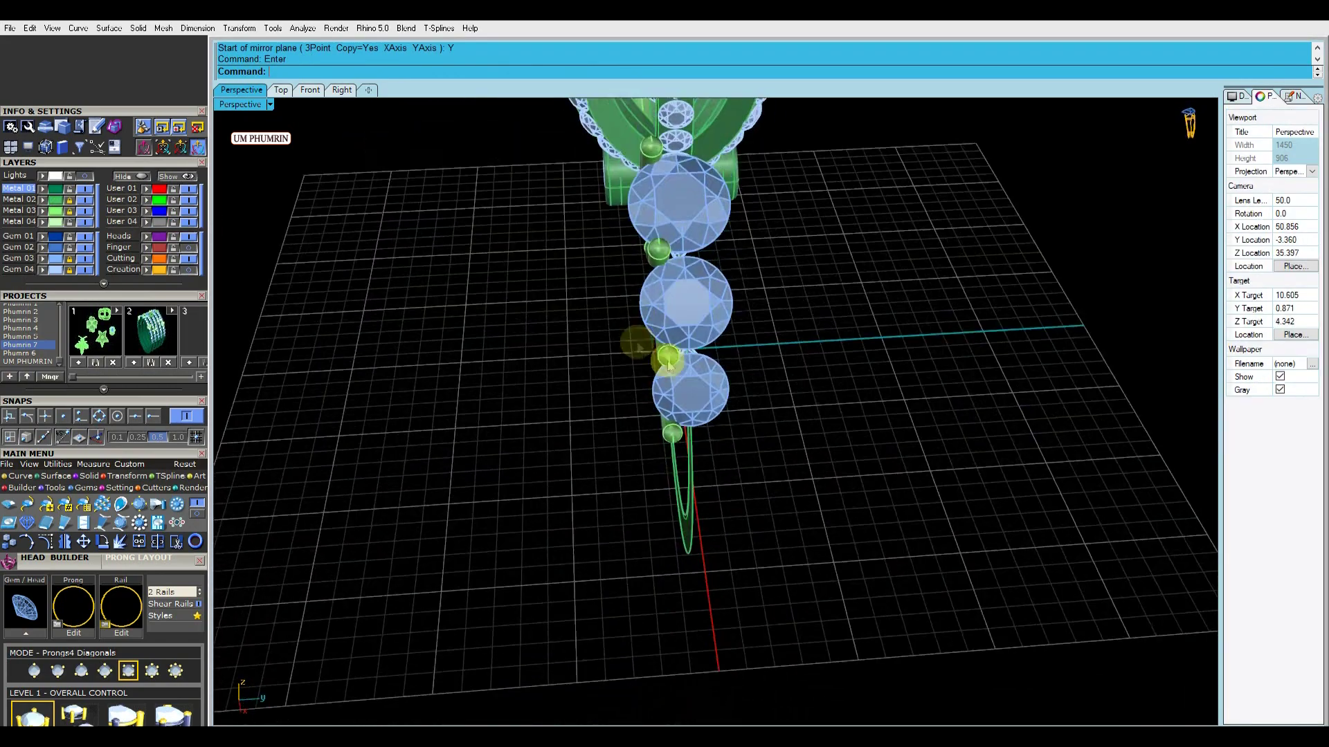
# Shift the third prong curve, between the two lower diamonds, to fit its prong against their edges
pyautogui.scroll(8, 638, 346)
pyautogui.click(642, 324)
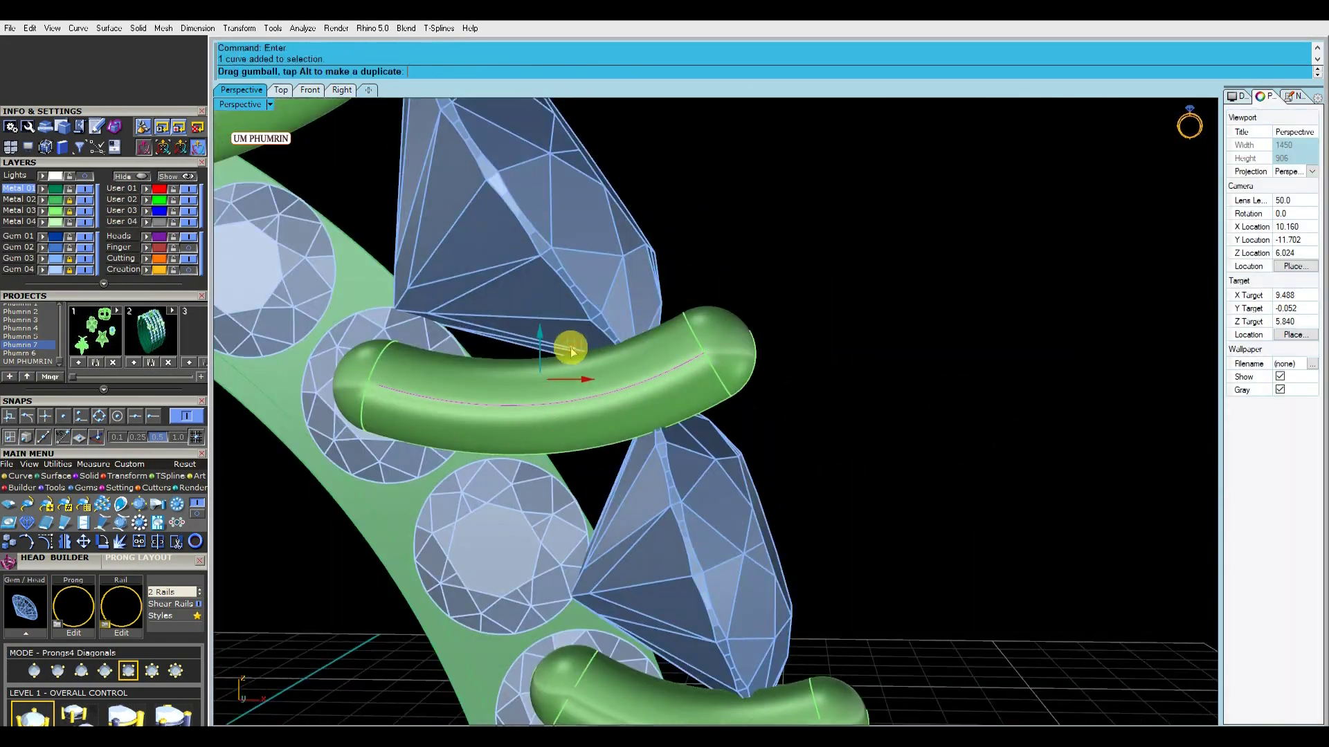
pyautogui.moveTo(585, 342); pyautogui.dragTo(593, 350)
pyautogui.moveTo(595, 353); pyautogui.dragTo(427, 388, button='right')
pyautogui.moveTo(571, 353); pyautogui.dragTo(549, 358)
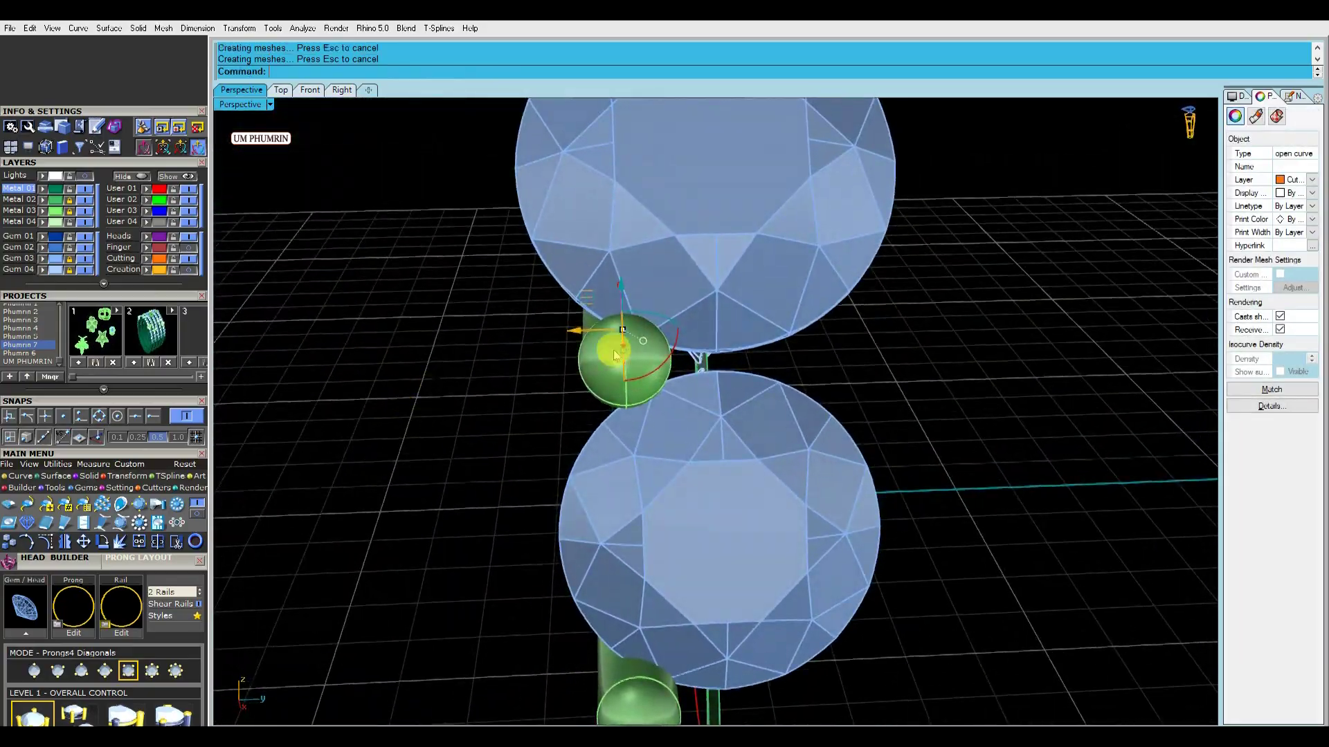
# Shift the second prong curve, between the two upper diamonds, to fit its prong against their edges
pyautogui.scroll(-8, 638, 429)
pyautogui.click(829, 436)
pyautogui.scroll(5, 632, 277)
pyautogui.moveTo(632, 277); pyautogui.dragTo(734, 339, button='right')
pyautogui.click(607, 297)
pyautogui.moveTo(608, 297); pyautogui.dragTo(624, 336, button='right')
pyautogui.moveTo(642, 327); pyautogui.dragTo(627, 300)
pyautogui.click(825, 294)
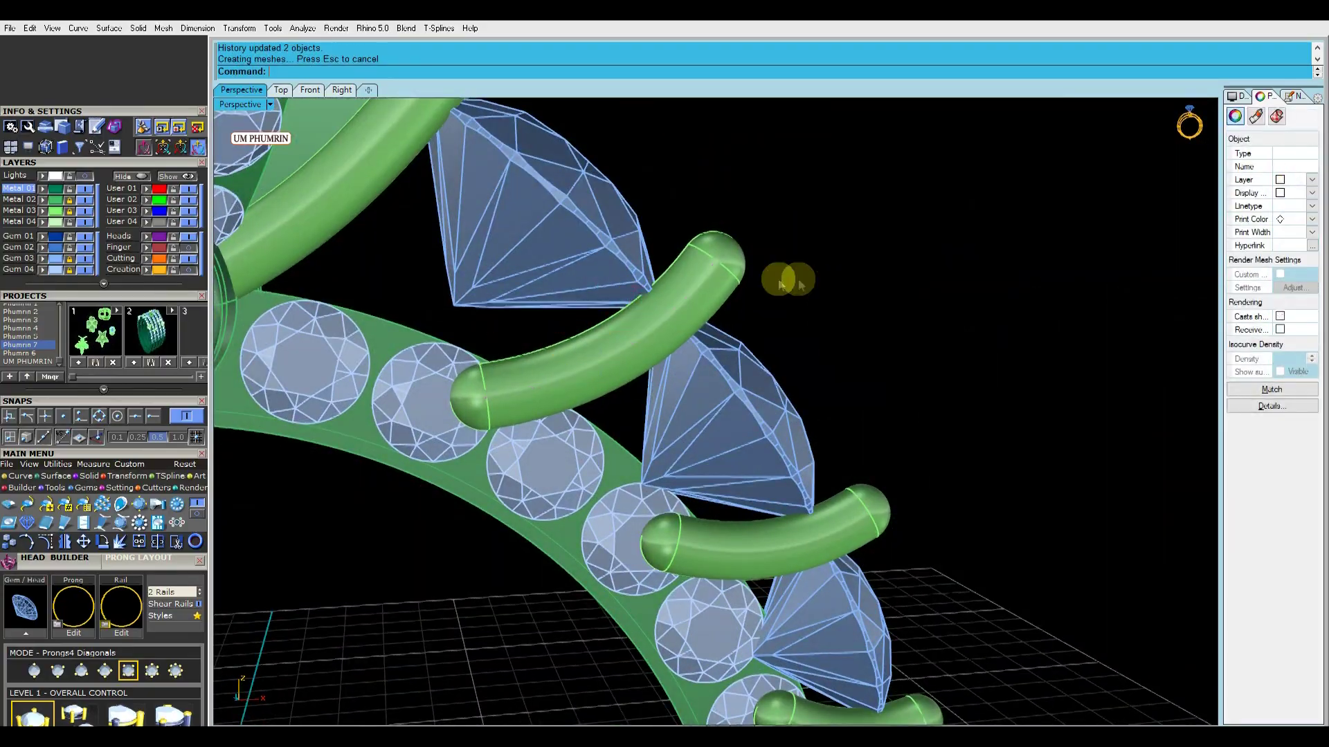
# Nudge the uppermost prong curve sideways against the edge of the largest shoulder diamond
pyautogui.moveTo(824, 293); pyautogui.dragTo(556, 326, button='right')
pyautogui.scroll(-5, 555, 325)
pyautogui.scroll(7, 678, 346)
pyautogui.click(668, 225)
pyautogui.scroll(2, 617, 201)
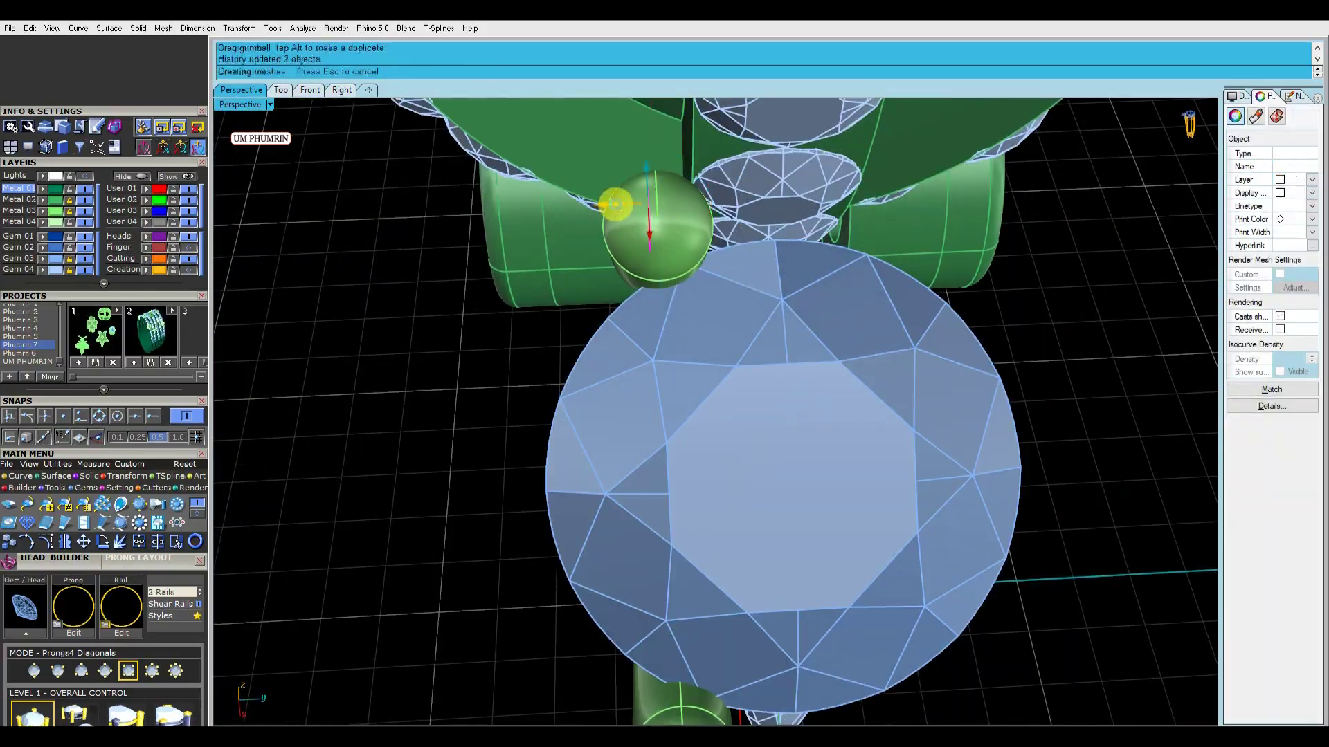
# Examine the adjusted prongs on both shoulders from the front and side of the ring
pyautogui.scroll(-2, 688, 308)
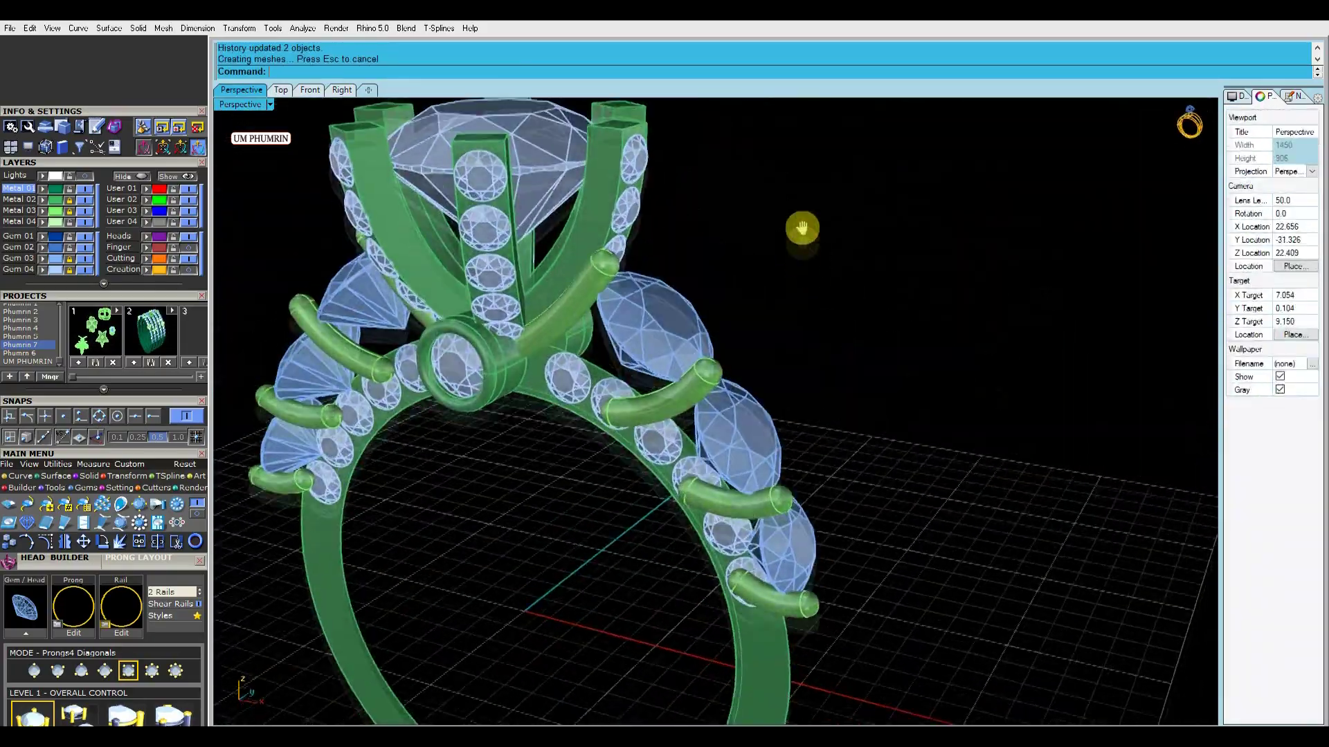
pyautogui.scroll(-5, 802, 228)
pyautogui.moveTo(802, 228); pyautogui.dragTo(720, 362, button='right')
pyautogui.scroll(9, 685, 424)
pyautogui.moveTo(691, 425); pyautogui.dragTo(848, 360, button='right')
pyautogui.scroll(-8, 848, 360)
pyautogui.scroll(4, 893, 445)
pyautogui.moveTo(892, 445); pyautogui.dragTo(762, 413, button='right')
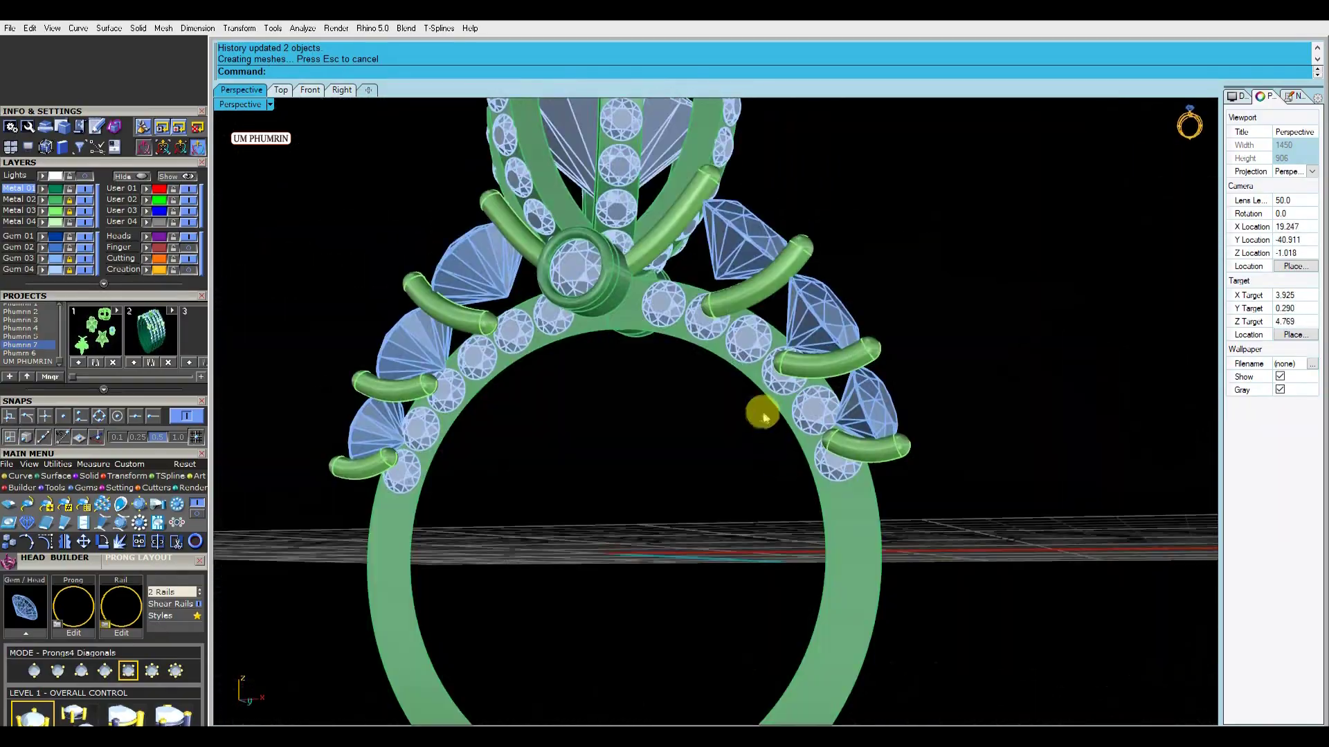
# Change the perspective view's display mode and turn on edit points for the four right shoulder prong curves
pyautogui.click(722, 306)
pyautogui.moveTo(721, 305); pyautogui.dragTo(721, 232, button='right')
pyautogui.click(52, 542)
pyautogui.moveTo(553, 388); pyautogui.dragTo(602, 350, button='right')
pyautogui.click(268, 105)
pyautogui.click(312, 107)
pyautogui.moveTo(665, 388); pyautogui.dragTo(778, 445, button='right')
pyautogui.scroll(4, 694, 361)
pyautogui.scroll(3, 789, 467)
pyautogui.moveTo(569, 264); pyautogui.dragTo(542, 232)
pyautogui.moveTo(612, 297); pyautogui.dragTo(746, 421, button='right')
pyautogui.hotkey('ctrl', 'r')
pyautogui.press('Return')
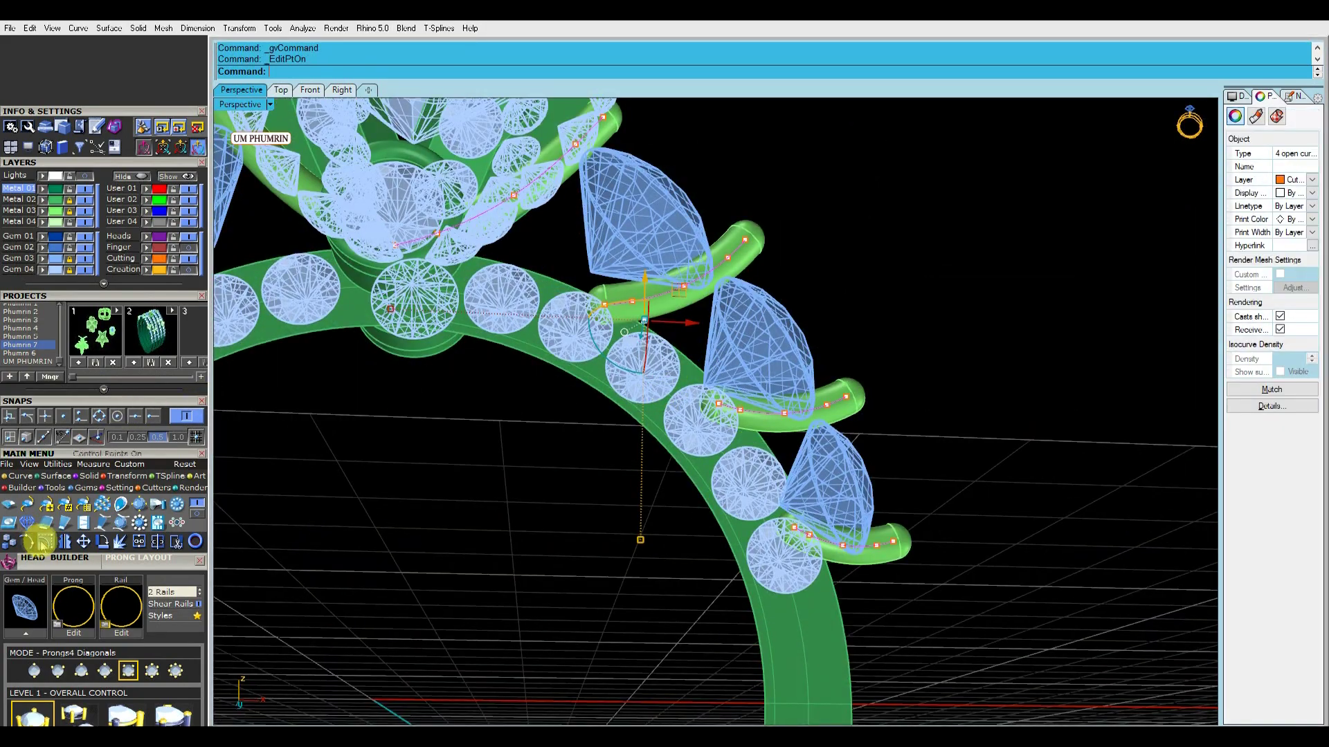
# Move two edit points at the inner end of the uppermost prong curve slightly across the band
pyautogui.press('Escape')
pyautogui.moveTo(774, 437); pyautogui.dragTo(734, 346, button='right')
pyautogui.click(424, 173)
pyautogui.click(54, 542)
pyautogui.moveTo(526, 387); pyautogui.dragTo(417, 315, button='right')
pyautogui.scroll(3, 467, 268)
pyautogui.click(417, 245)
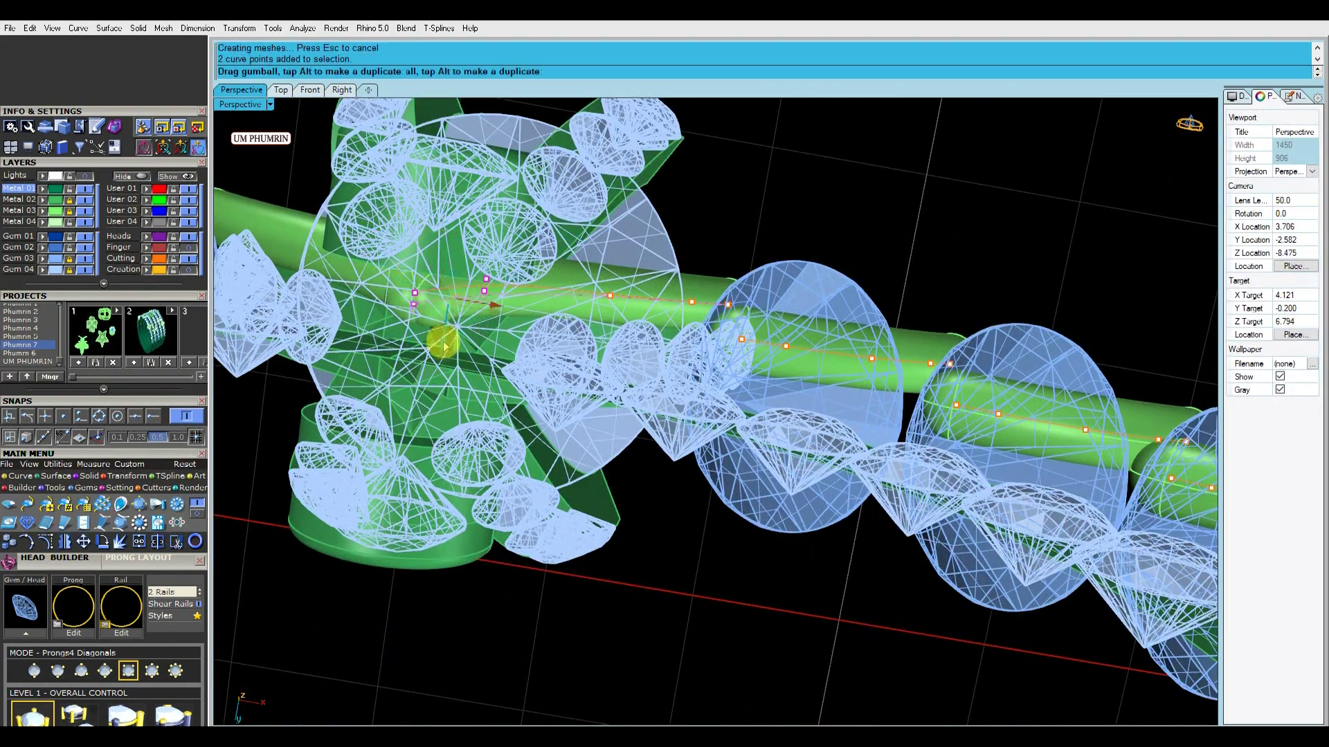
pyautogui.moveTo(443, 346); pyautogui.dragTo(443, 353)
# Shift the edit points at the inner ends of the lower right shoulder prong curves slightly across the band
pyautogui.scroll(-4, 453, 290)
pyautogui.scroll(6, 620, 297)
pyautogui.click(660, 319)
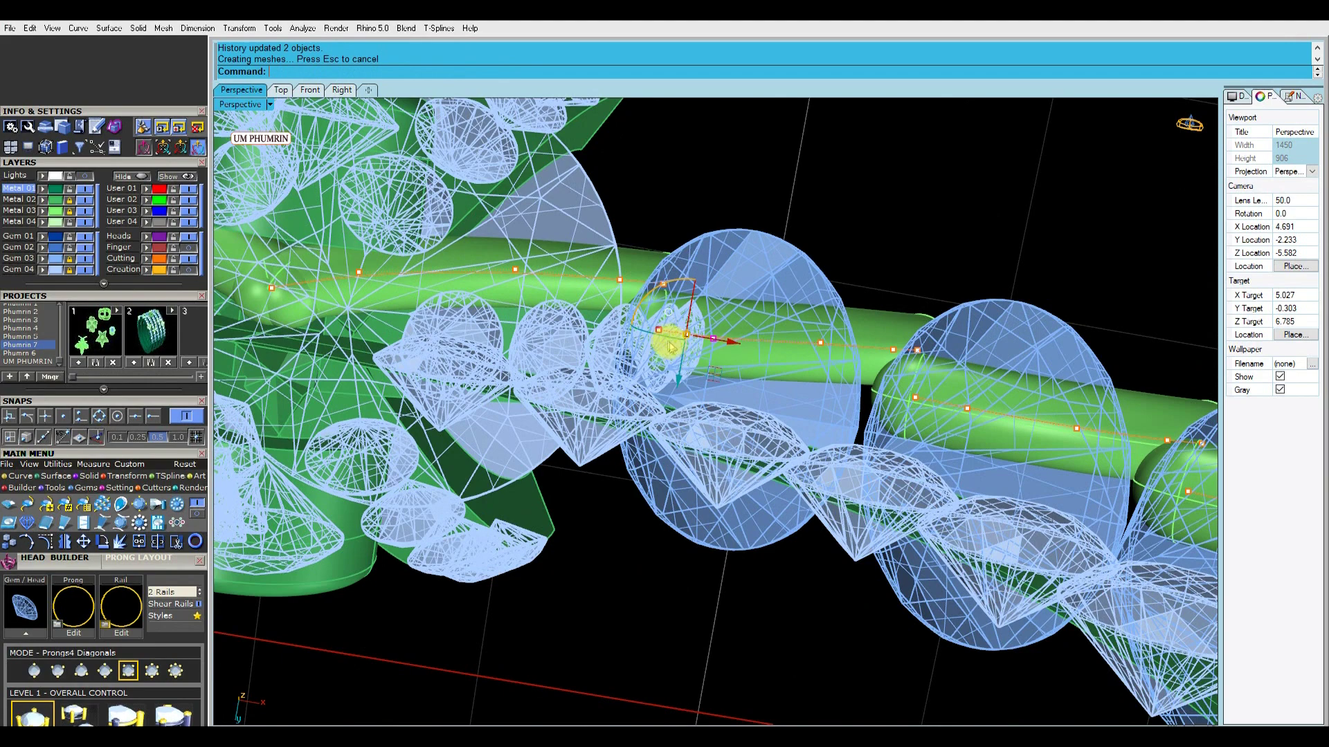
pyautogui.scroll(-5, 643, 377)
pyautogui.moveTo(653, 379); pyautogui.dragTo(717, 418)
pyautogui.scroll(5, 682, 340)
pyautogui.scroll(-5, 717, 415)
pyautogui.scroll(6, 572, 335)
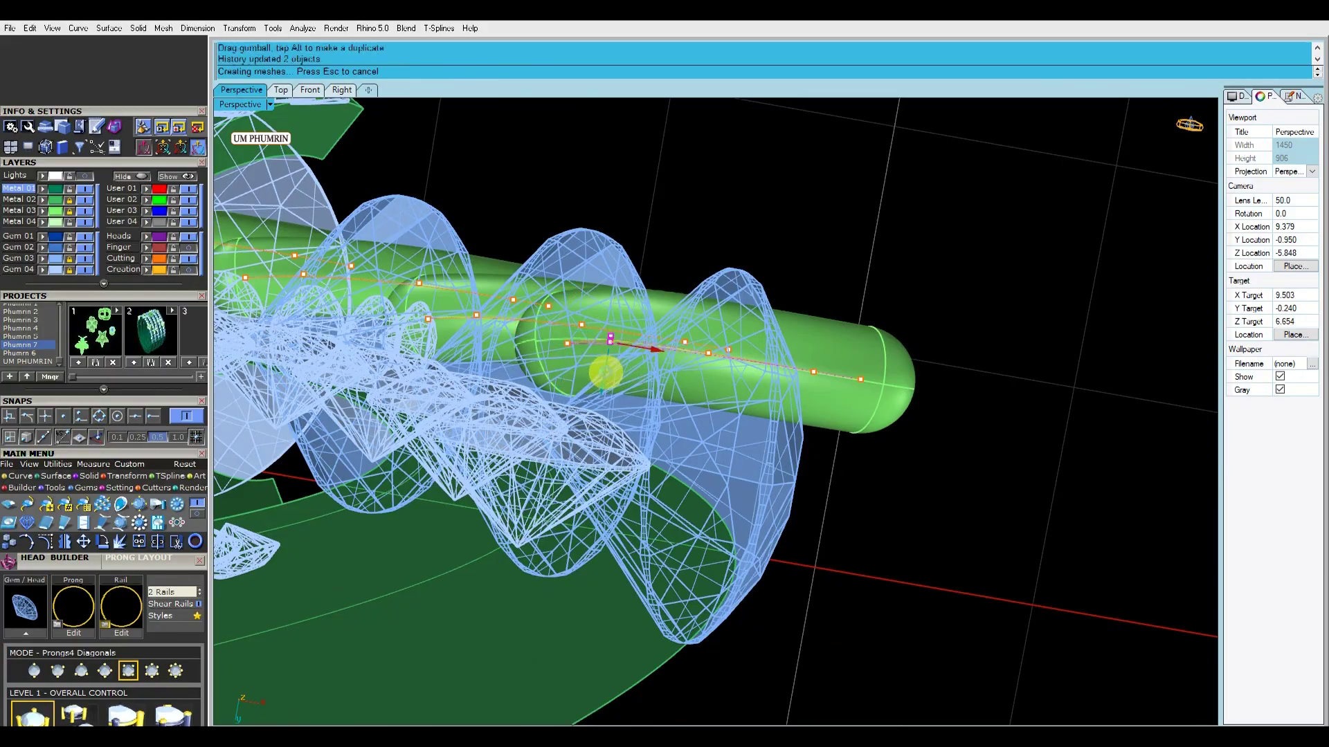
# Set the perspective view's display mode to Shaded with the whole ring in view
pyautogui.scroll(-7, 752, 240)
pyautogui.moveTo(753, 240); pyautogui.dragTo(595, 263, button='right')
pyautogui.scroll(-5, 828, 386)
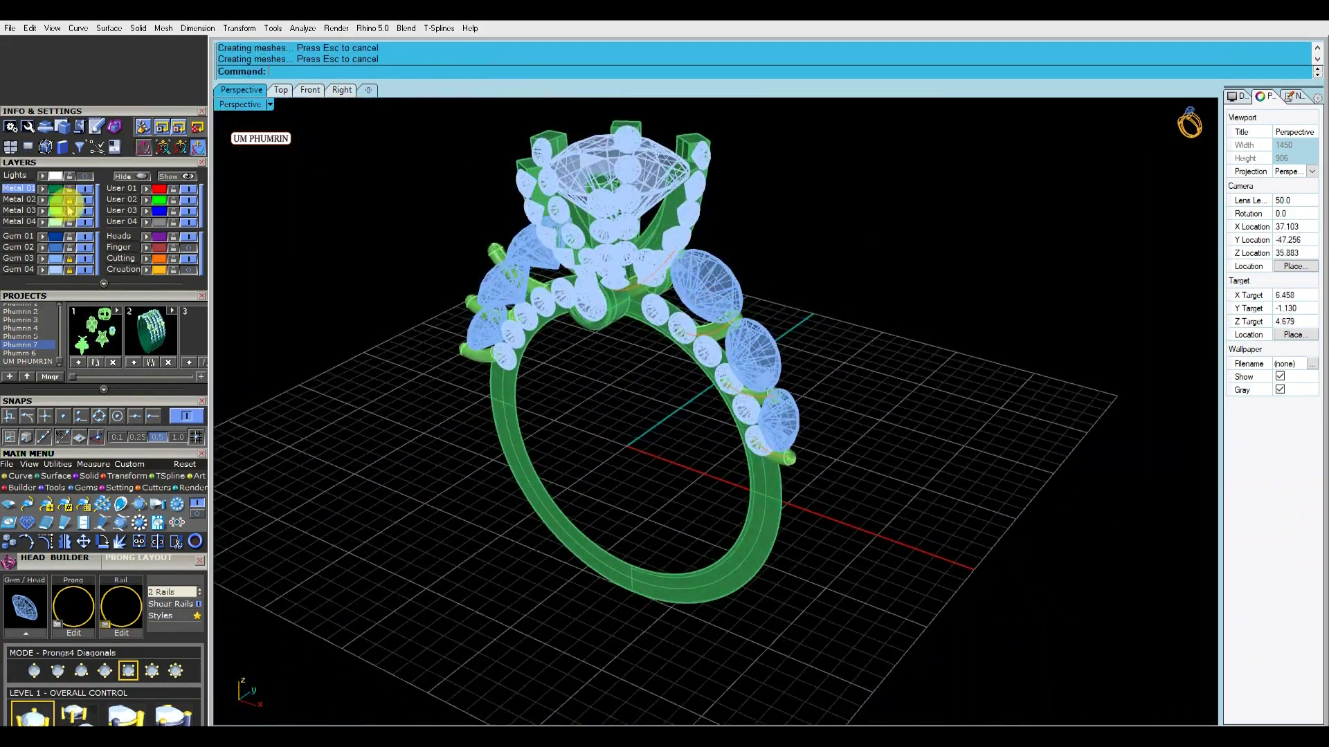
pyautogui.click(250, 101)
pyautogui.click(326, 60)
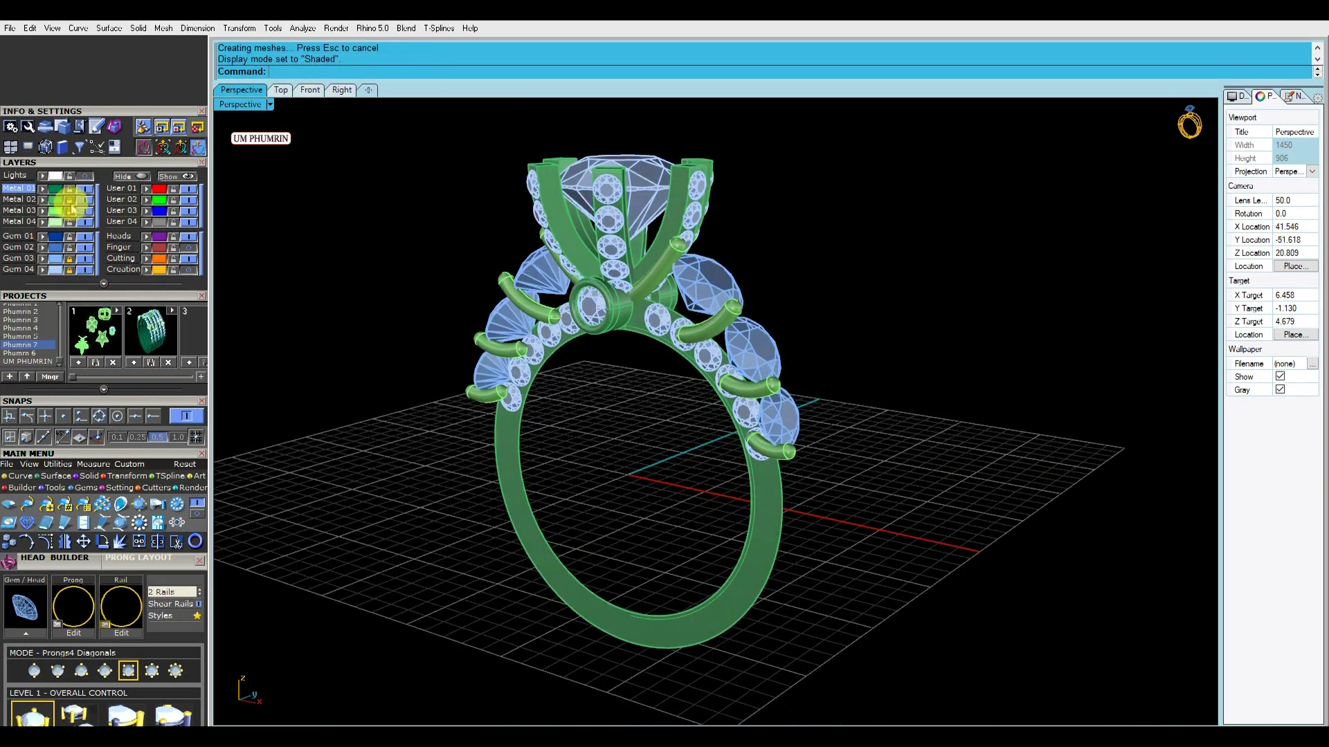
# Select the shank's side surface with its gems and move them sideways along the ring's width in the Right view
pyautogui.scroll(5, 656, 320)
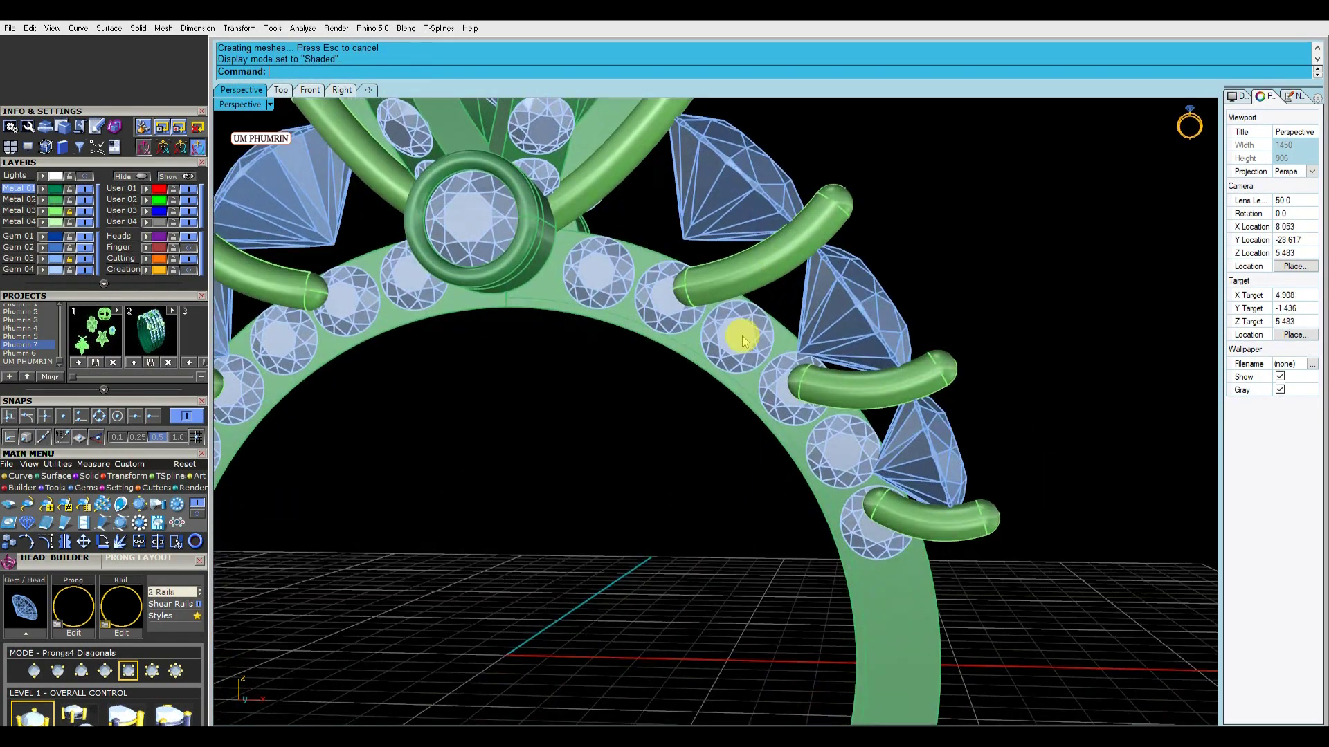
pyautogui.click(735, 335)
pyautogui.keyDown('shift'); pyautogui.click(543, 288); pyautogui.keyUp('shift')
pyautogui.scroll(-4, 544, 289)
pyautogui.moveTo(544, 289); pyautogui.dragTo(602, 318, button='right')
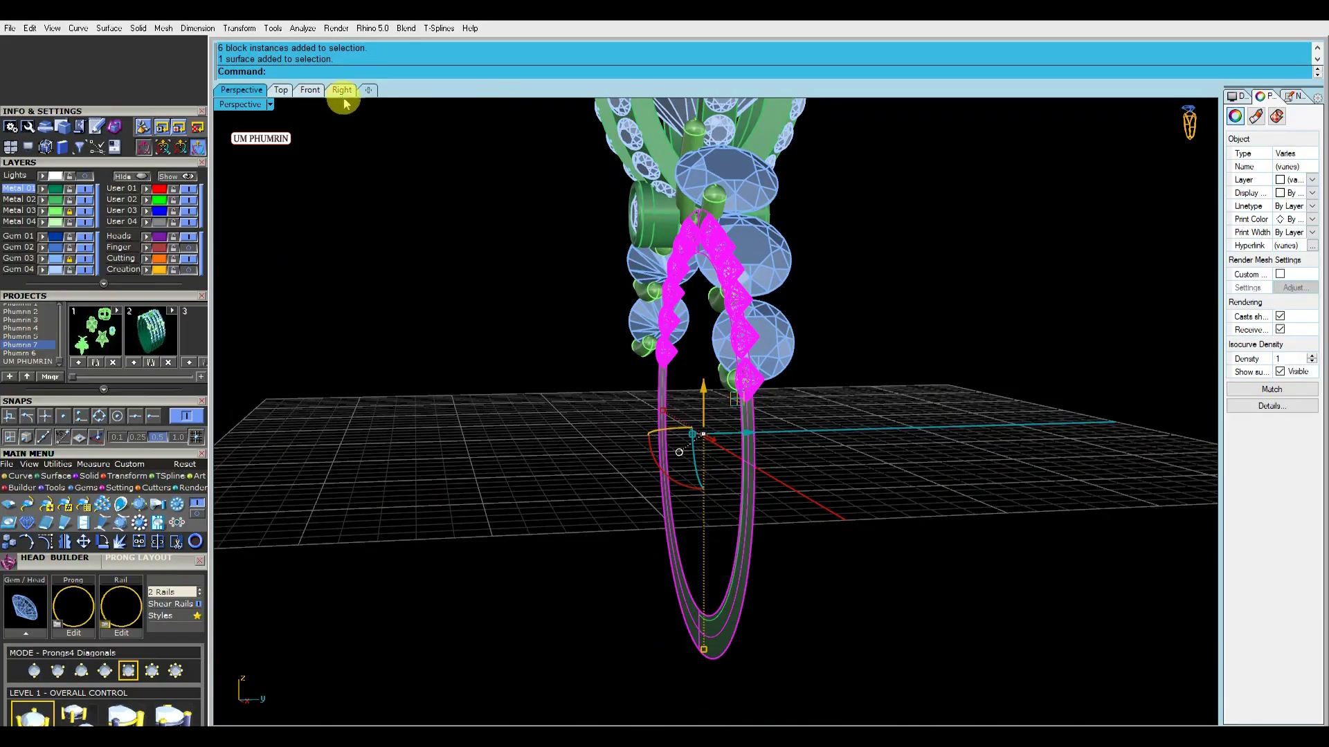
pyautogui.click(342, 90)
pyautogui.scroll(6, 729, 330)
pyautogui.moveTo(752, 521); pyautogui.dragTo(677, 481)
pyautogui.scroll(-7, 680, 455)
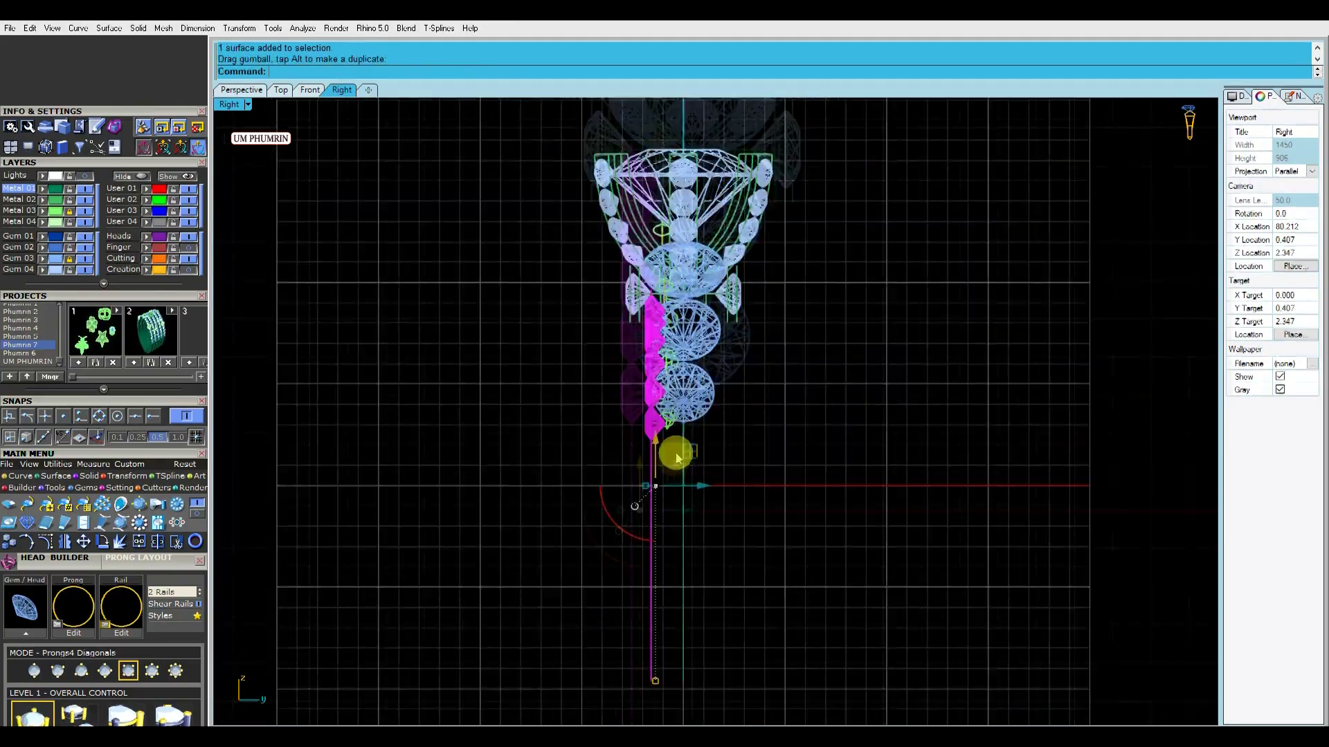
# Delete the small gems set along the side of the shank
pyautogui.moveTo(714, 406); pyautogui.dragTo(731, 353, button='right')
pyautogui.click(241, 90)
pyautogui.moveTo(865, 326); pyautogui.dragTo(729, 414, button='right')
pyautogui.moveTo(729, 414); pyautogui.dragTo(717, 406)
pyautogui.moveTo(718, 406); pyautogui.dragTo(775, 323, button='right')
pyautogui.click(836, 422)
pyautogui.click(774, 322)
pyautogui.keyDown('shift'); pyautogui.click(486, 193); pyautogui.keyUp('shift')
pyautogui.press('Delete')
# Put the two central shank curves on layer User 04 and hide that layer
pyautogui.scroll(-6, 658, 303)
pyautogui.scroll(6, 741, 350)
pyautogui.moveTo(658, 302); pyautogui.dragTo(806, 396, button='right')
pyautogui.moveTo(811, 400); pyautogui.dragTo(717, 364)
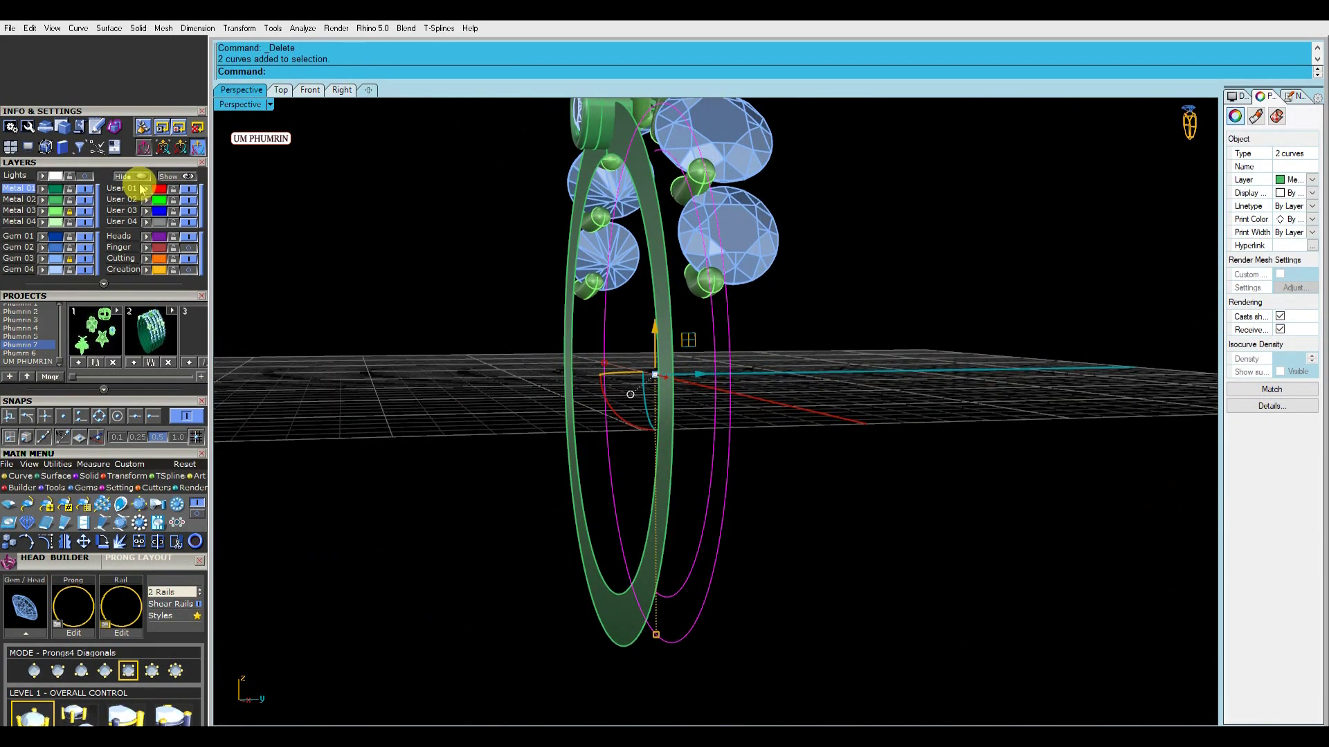
pyautogui.click(146, 223)
pyautogui.click(188, 222)
# Reduce the shank's side surface to its two closed border curves and delete the surface
pyautogui.moveTo(609, 325); pyautogui.dragTo(848, 436, button='right')
pyautogui.click(760, 420)
pyautogui.click(689, 385)
pyautogui.moveTo(689, 385); pyautogui.dragTo(638, 401, button='right')
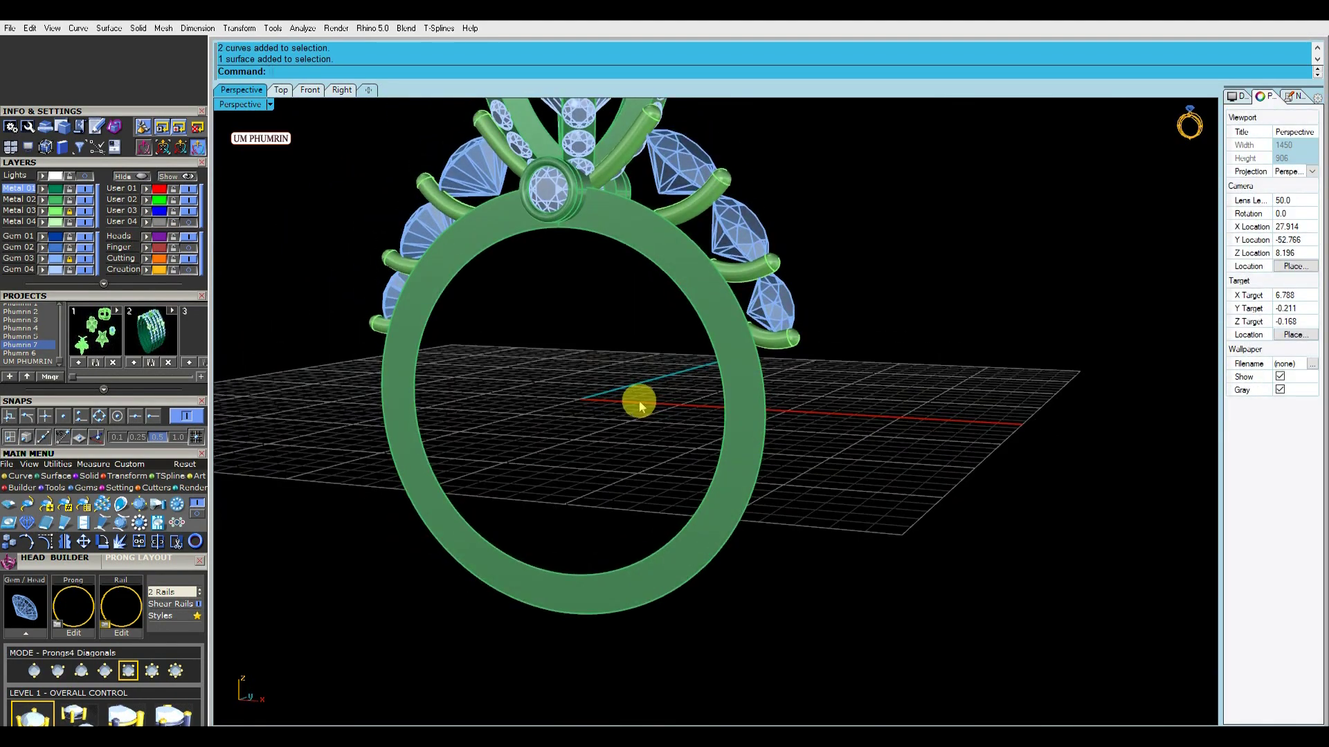
pyautogui.rightClick(759, 472)
pyautogui.click(750, 471)
pyautogui.press('Delete')
# Nudge the two closed shank border curves slightly outward from the ring's centre plane in the Right view
pyautogui.moveTo(772, 476); pyautogui.dragTo(647, 444)
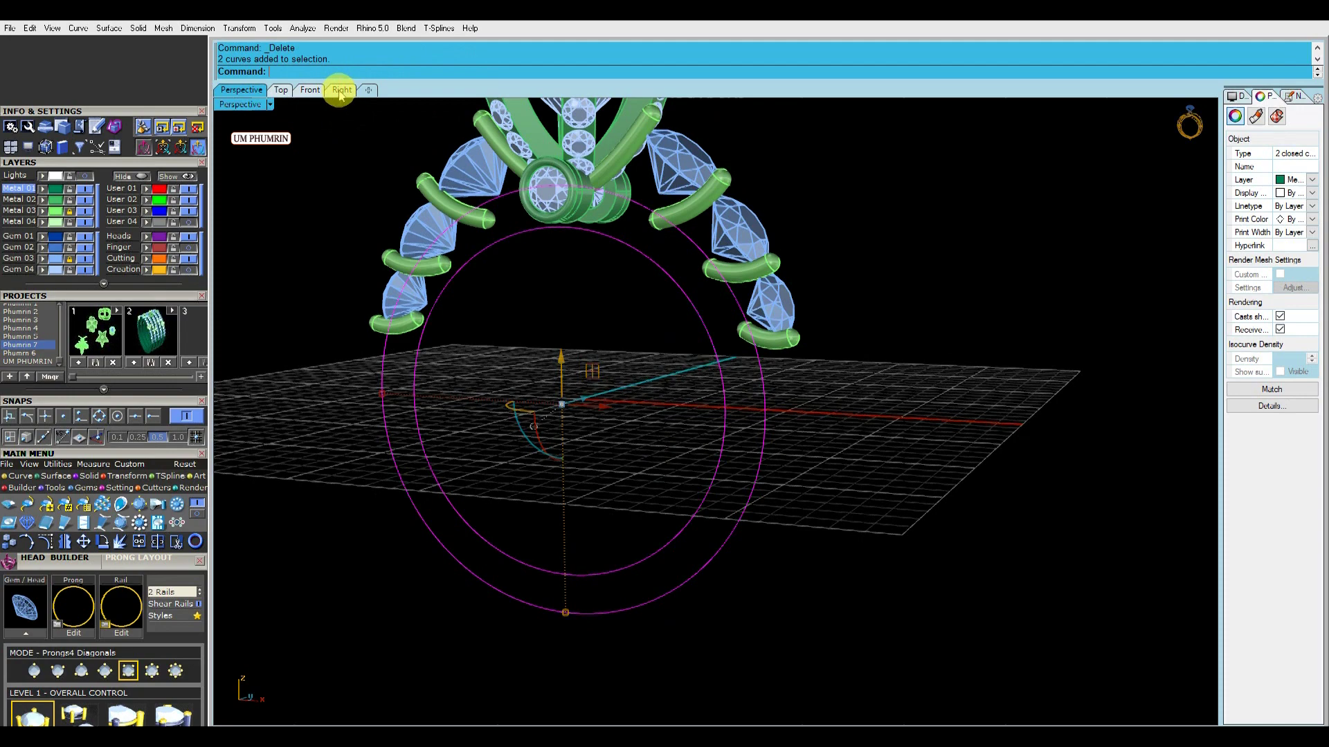
pyautogui.click(340, 90)
pyautogui.scroll(3, 684, 340)
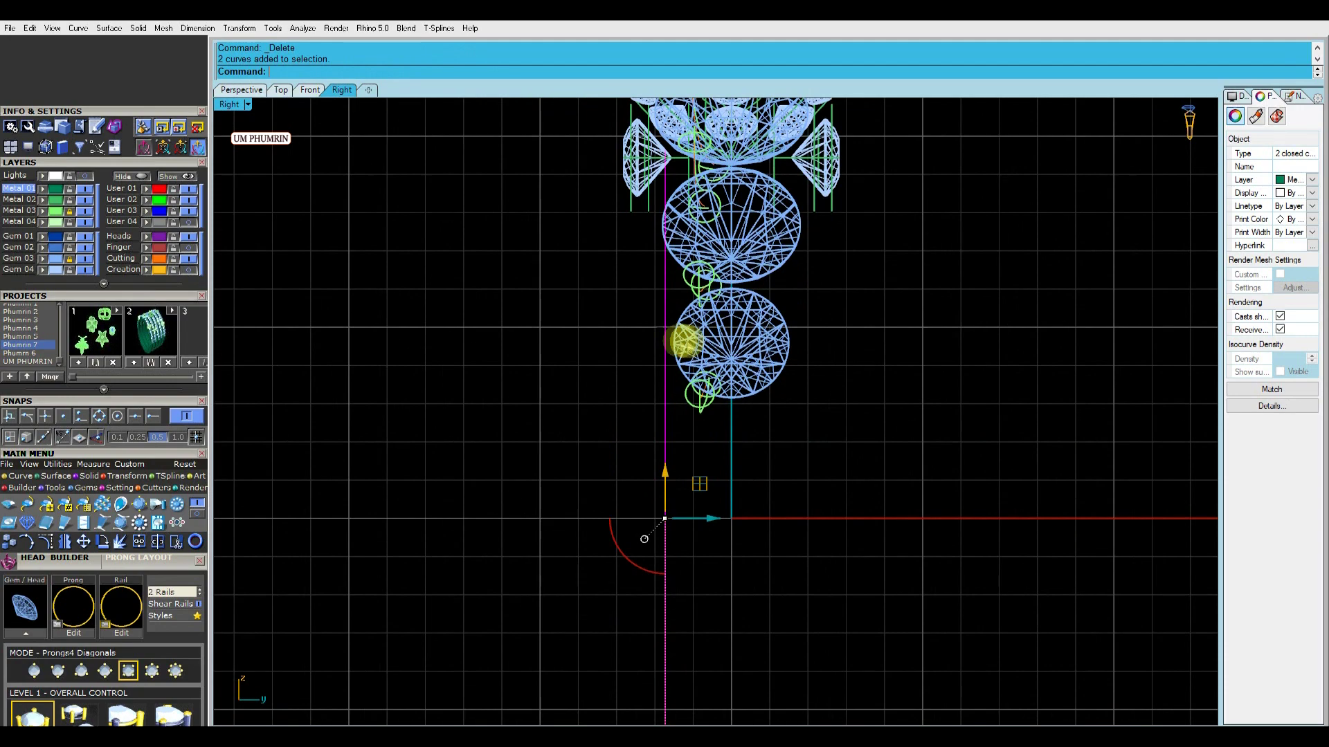
pyautogui.moveTo(715, 520); pyautogui.dragTo(710, 520)
pyautogui.scroll(-3, 697, 457)
pyautogui.moveTo(697, 458); pyautogui.dragTo(667, 367, button='right')
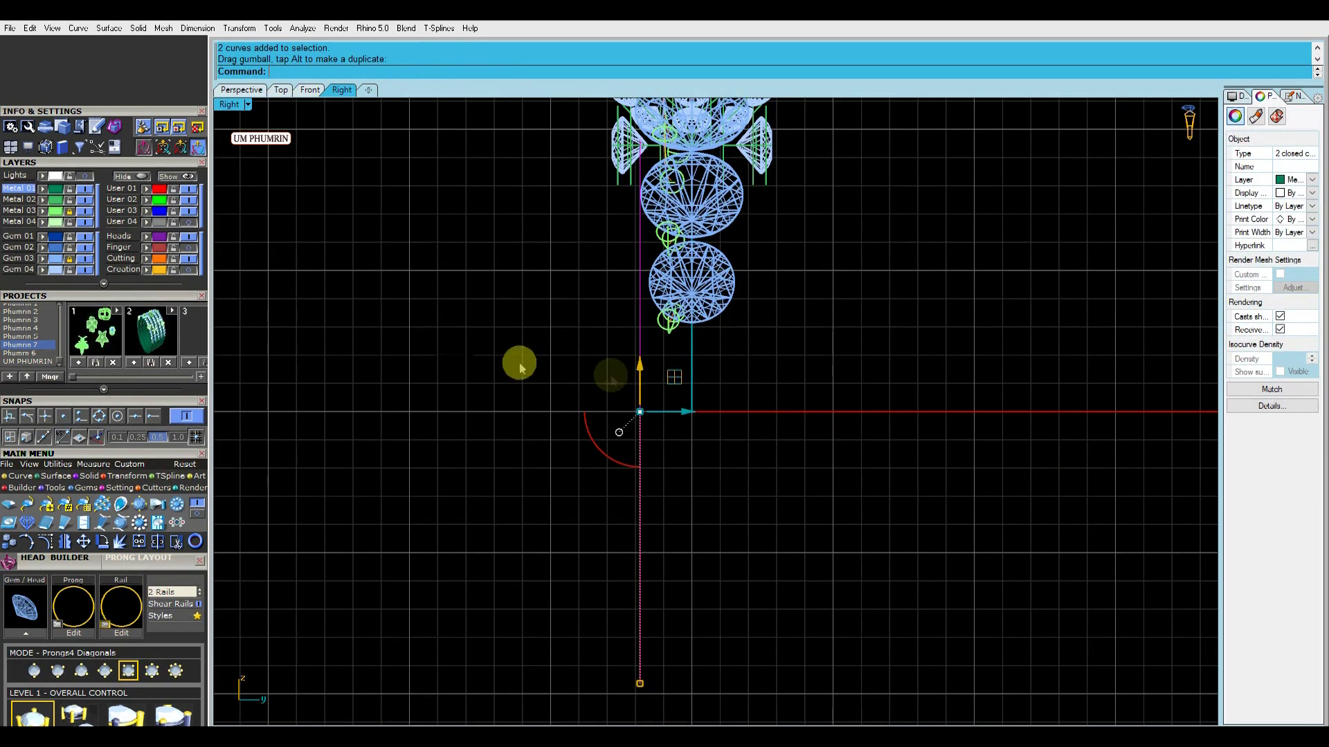
# Cage-edit the two shank curves with a CPlane-aligned bounding box and shift the lower control points to taper the band
pyautogui.click(142, 488)
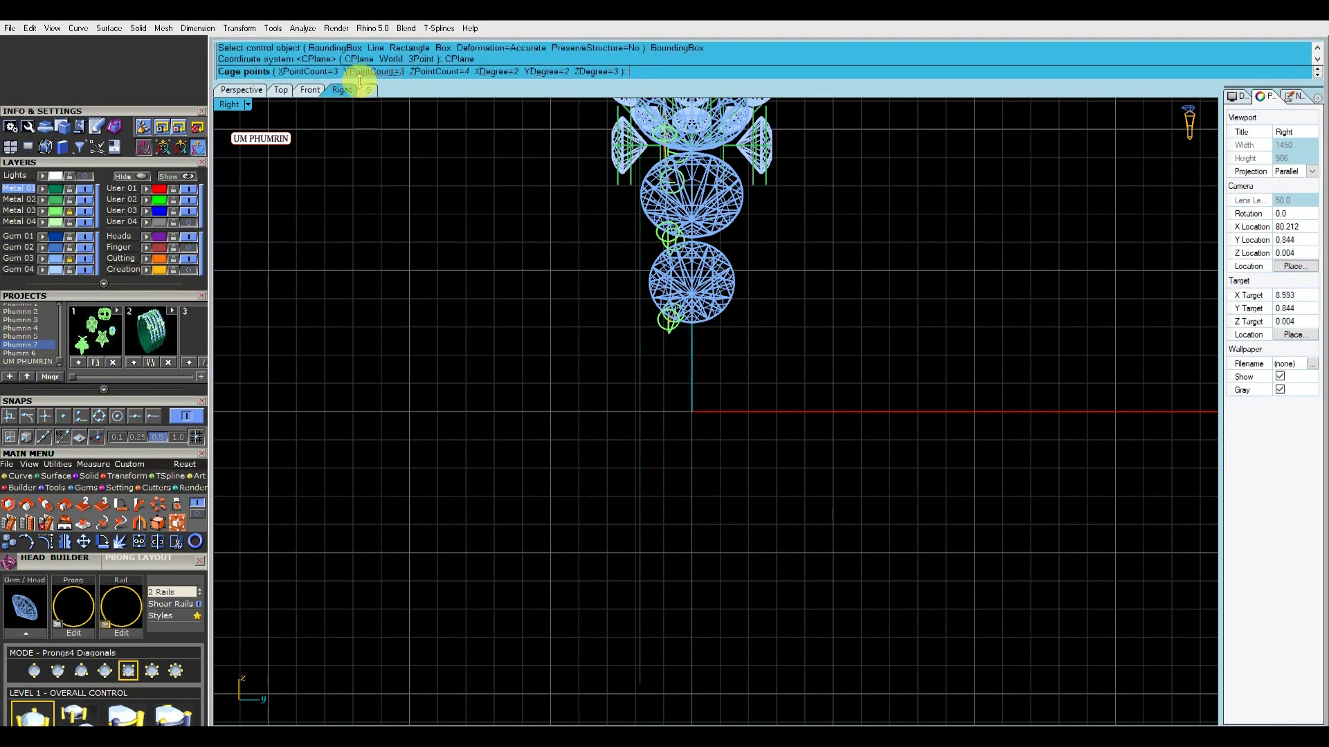
pyautogui.press('Return')
pyautogui.press('Return')
pyautogui.moveTo(443, 588); pyautogui.dragTo(430, 482, button='right')
pyautogui.moveTo(420, 486); pyautogui.dragTo(818, 677)
pyautogui.moveTo(678, 308); pyautogui.dragTo(679, 308)
pyautogui.scroll(-6, 666, 333)
pyautogui.scroll(4, 673, 466)
pyautogui.moveTo(603, 434); pyautogui.dragTo(683, 468)
pyautogui.scroll(-6, 727, 443)
# Delete the editing cage, loft the two shank curves into a side surface and delete the curves
pyautogui.moveTo(729, 448); pyautogui.dragTo(735, 483, button='right')
pyautogui.click(692, 448)
pyautogui.press('Delete')
pyautogui.moveTo(694, 448); pyautogui.dragTo(615, 413)
pyautogui.click(242, 91)
pyautogui.keyDown('shift'); pyautogui.moveTo(765, 397); pyautogui.dragTo(727, 370, button='right'); pyautogui.keyUp('shift')
pyautogui.press('l')
pyautogui.press('Return')
pyautogui.press('Return')
pyautogui.press('Delete')
# Duplicate the side surface's border, offset it 1 mm along the surface and delete the border curves
pyautogui.write('Ex1')
pyautogui.press('Return')
pyautogui.press('Escape')
pyautogui.write('d')
pyautogui.press('Return')
pyautogui.write('os')
pyautogui.press('Return')
pyautogui.click(777, 501)
pyautogui.scroll(6, 778, 502)
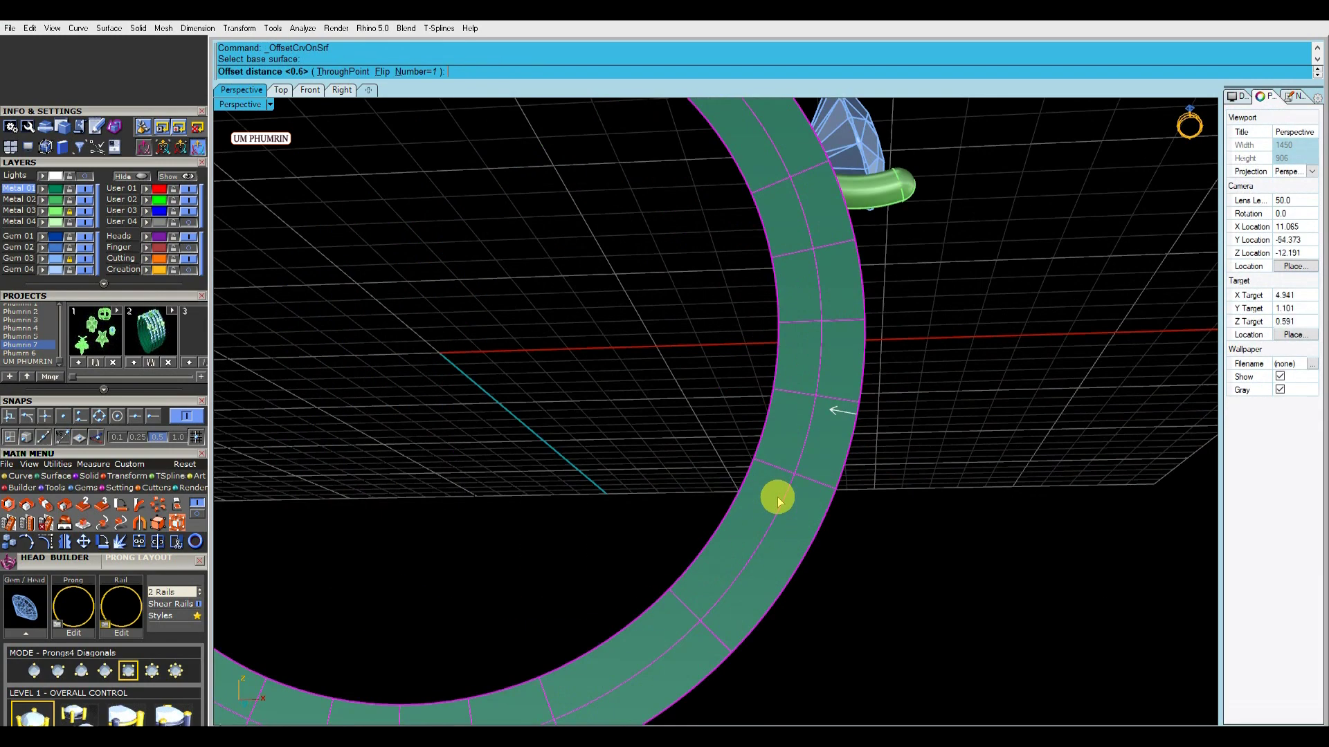
pyautogui.write('1')
pyautogui.press('Return')
pyautogui.moveTo(777, 500); pyautogui.dragTo(821, 382, button='right')
pyautogui.press('Delete')
# Place round gems on the offset curve, oriented to the shank surface, with 1.6 mm size and 0.11 mm spacing
pyautogui.click(800, 352)
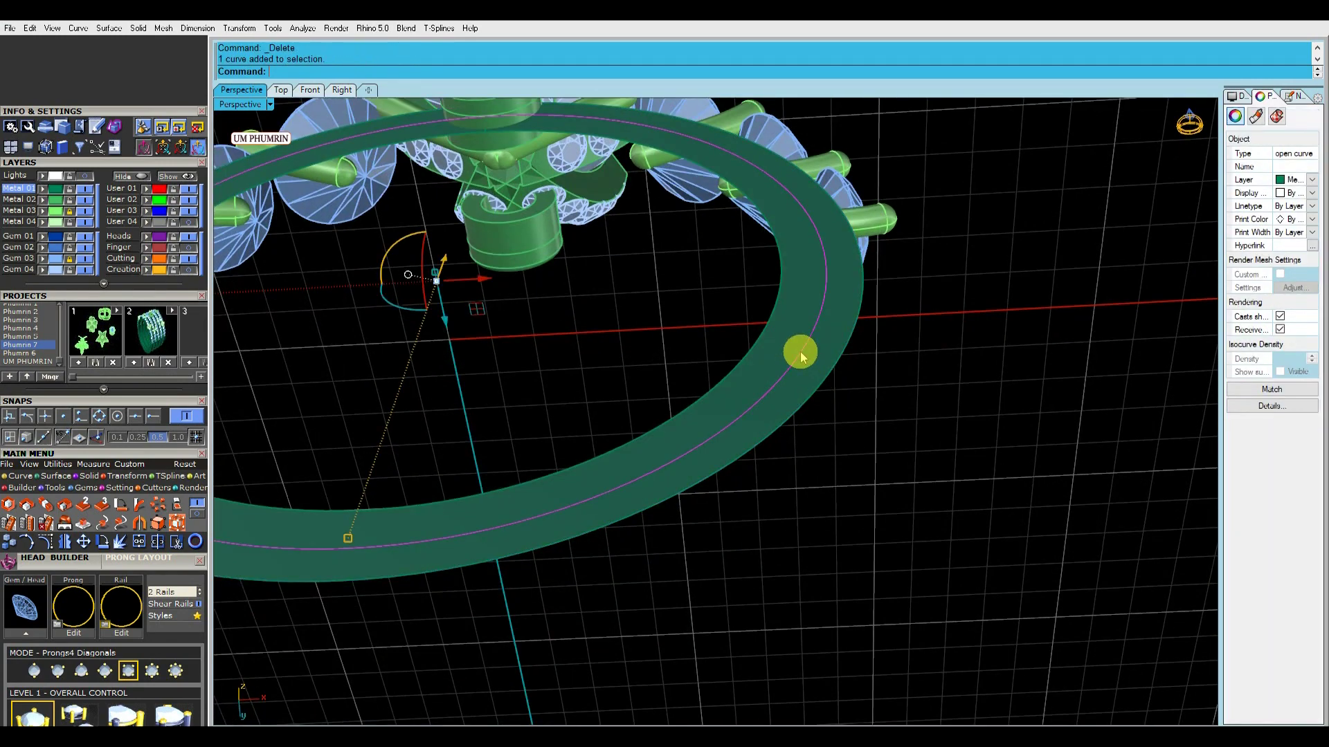
pyautogui.write('gc')
pyautogui.press('Return')
pyautogui.click(174, 580)
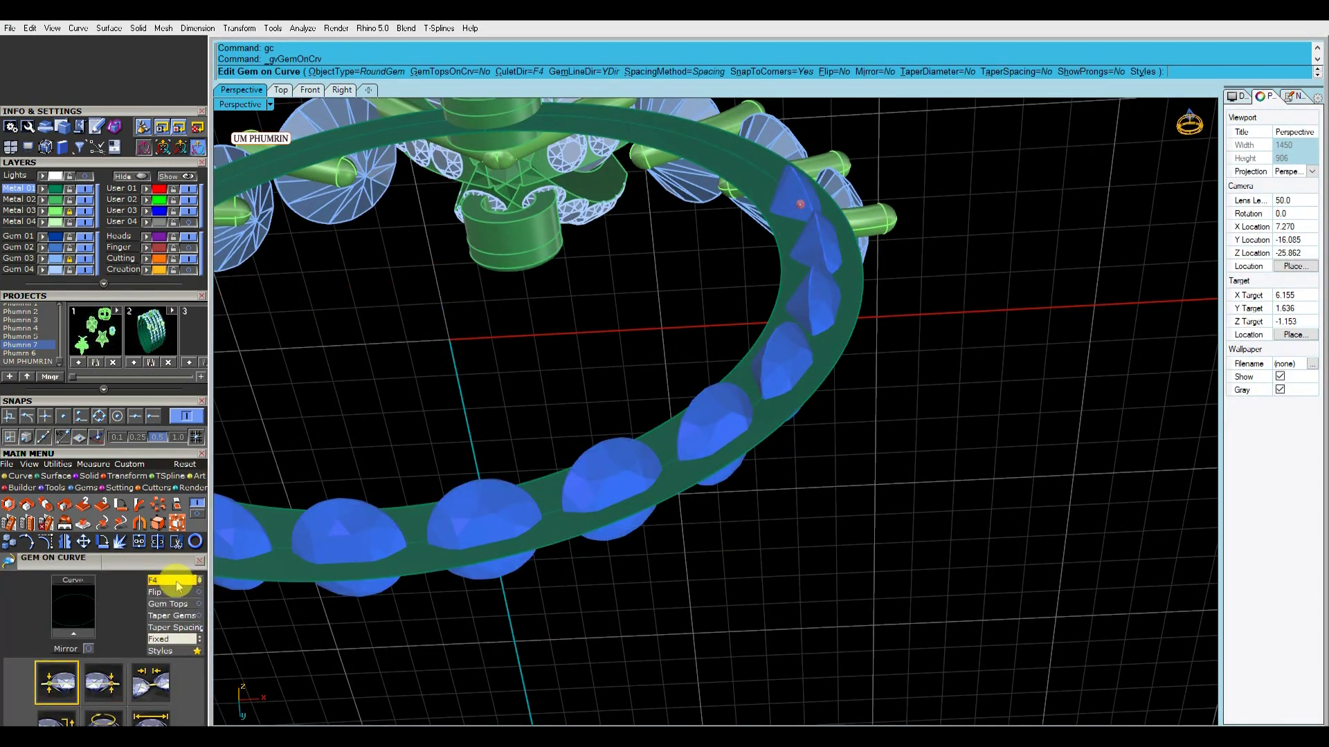
pyautogui.click(779, 338)
pyautogui.scroll(-5, 135, 561)
pyautogui.click(155, 475)
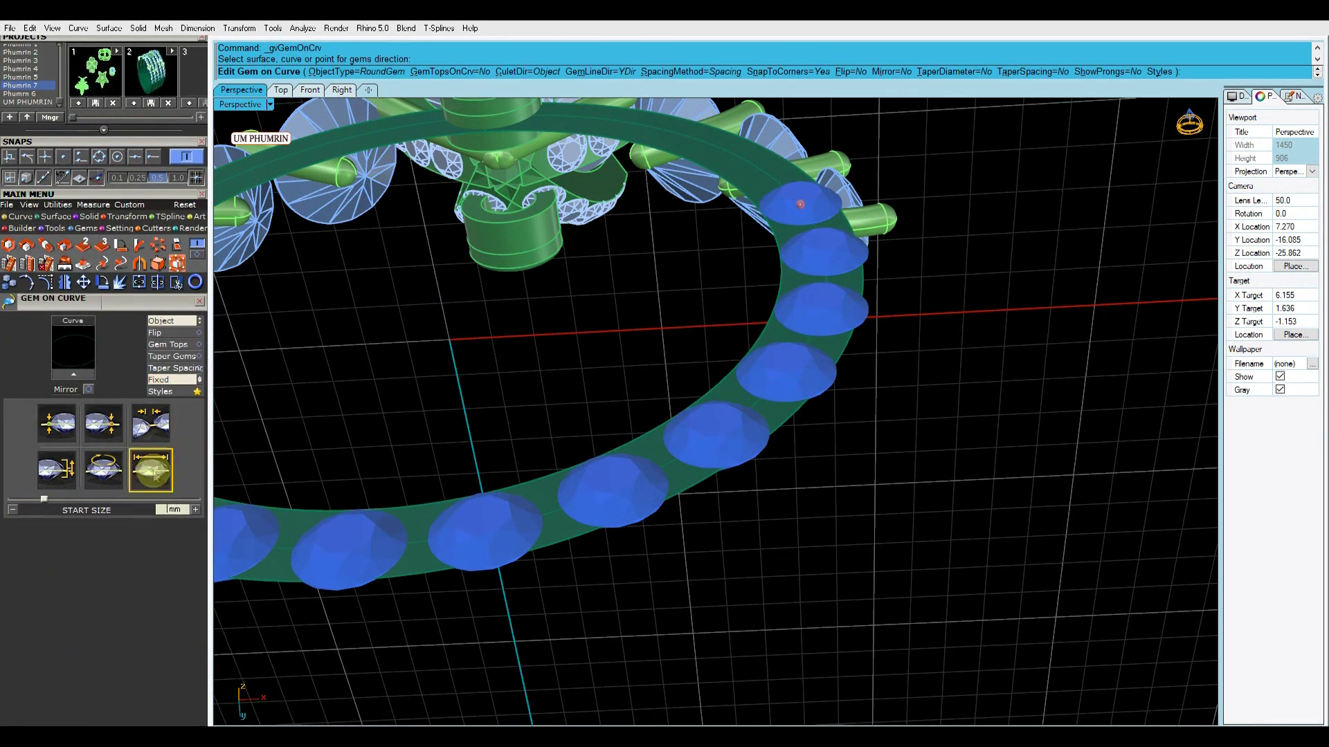
pyautogui.write('1.6')
pyautogui.write('0.11')
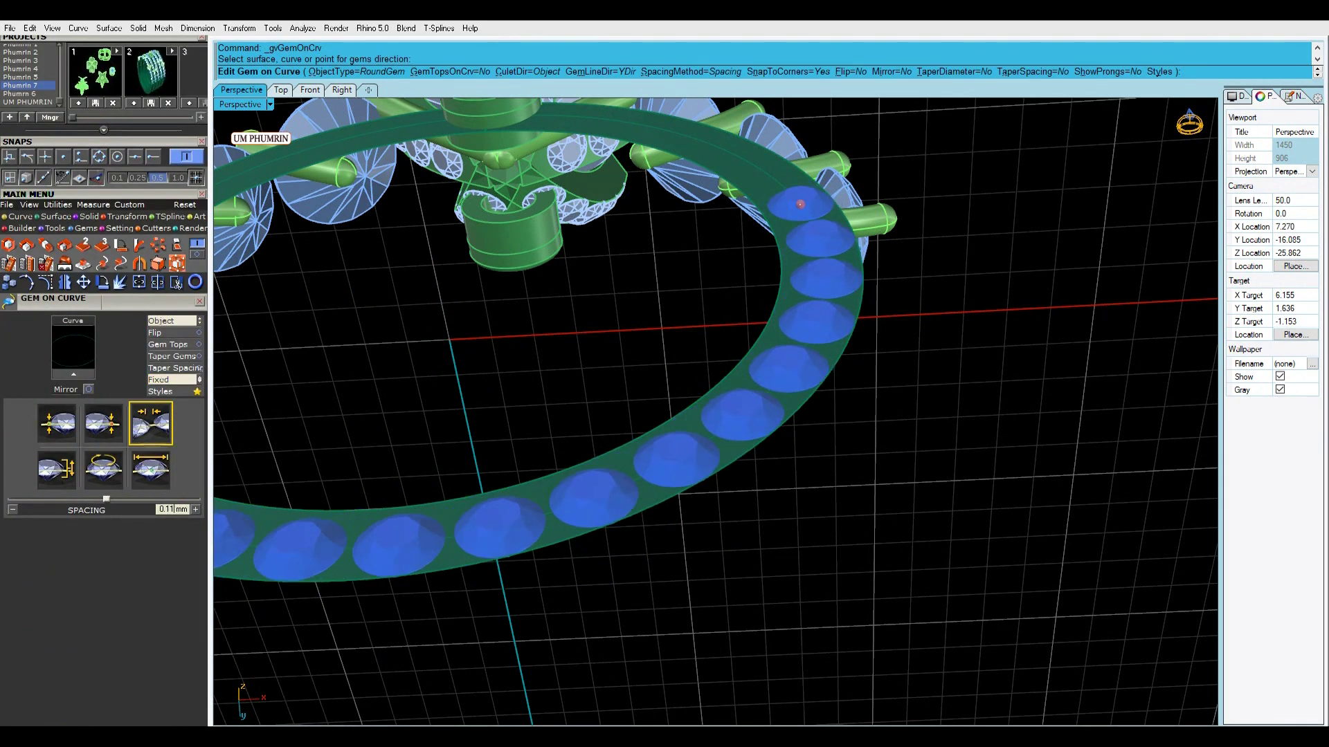
# Use Fixed spacing and run the gem row from beside the bezel down the right shoulder, ending at position 80.2%
pyautogui.click(168, 382)
pyautogui.scroll(-8, 454, 380)
pyautogui.moveTo(454, 380); pyautogui.dragTo(523, 443, button='right')
pyautogui.moveTo(299, 273); pyautogui.dragTo(481, 203)
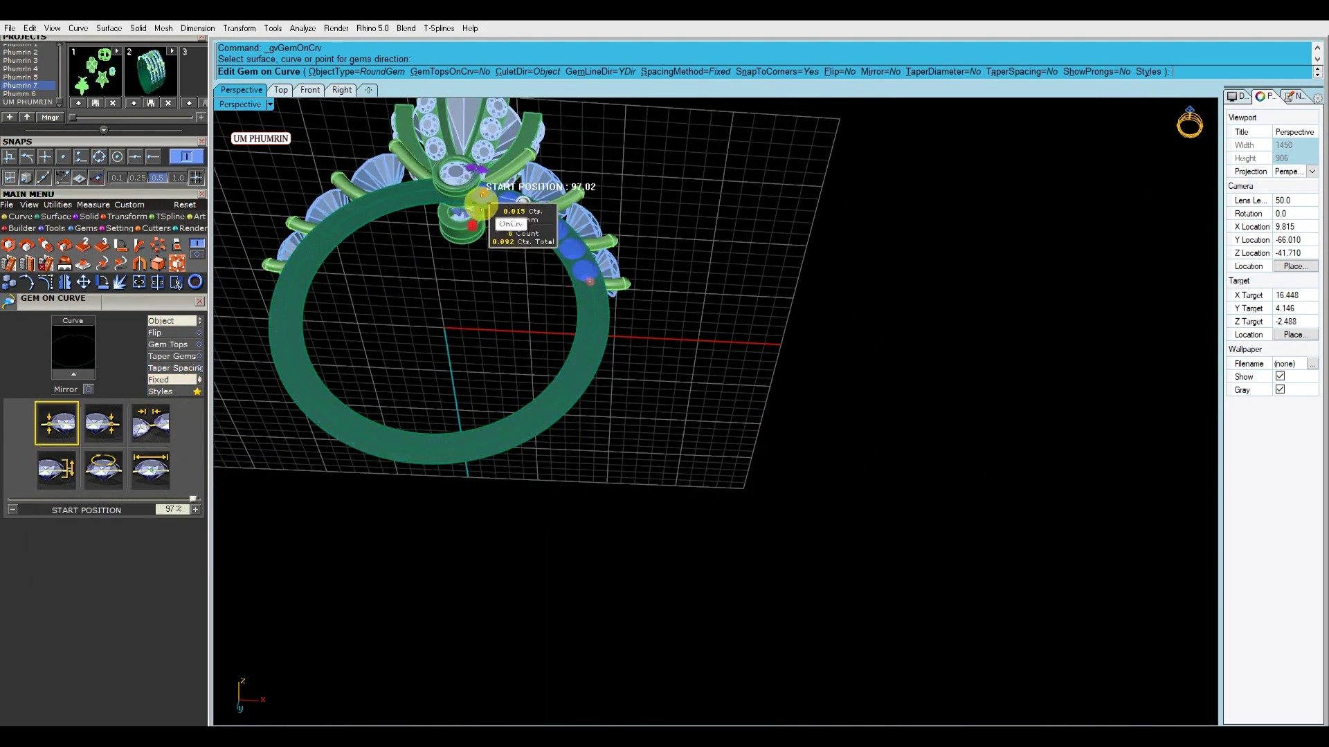
pyautogui.click(281, 90)
pyautogui.click(310, 90)
pyautogui.scroll(8, 505, 202)
pyautogui.moveTo(505, 202); pyautogui.dragTo(564, 213)
pyautogui.scroll(-15, 609, 251)
pyautogui.scroll(4, 763, 396)
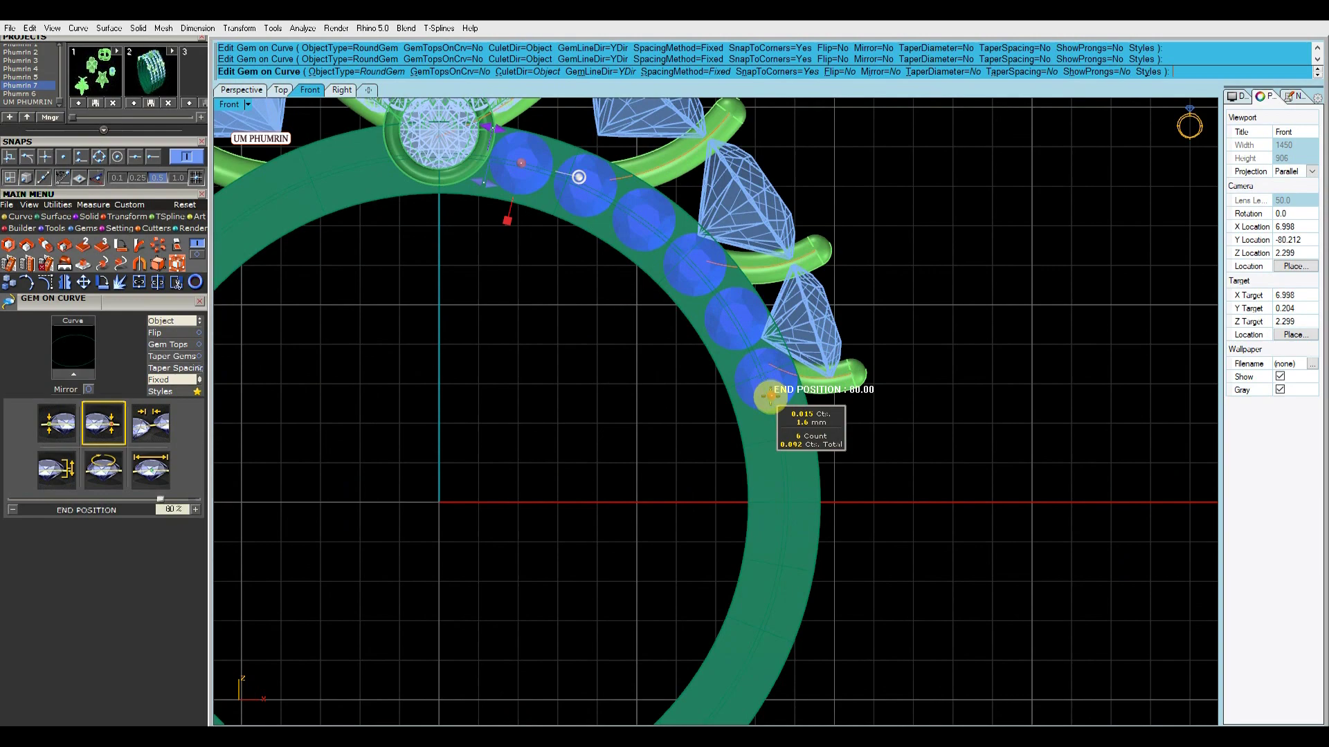
pyautogui.rightClick(723, 339)
# Mirror the shank's side surface to the opposite side and duplicate the borders of both surfaces
pyautogui.scroll(-6, 653, 316)
pyautogui.click(644, 292)
pyautogui.click(561, 365)
pyautogui.click(241, 90)
pyautogui.moveTo(573, 440); pyautogui.dragTo(647, 386, button='right')
pyautogui.click(647, 386)
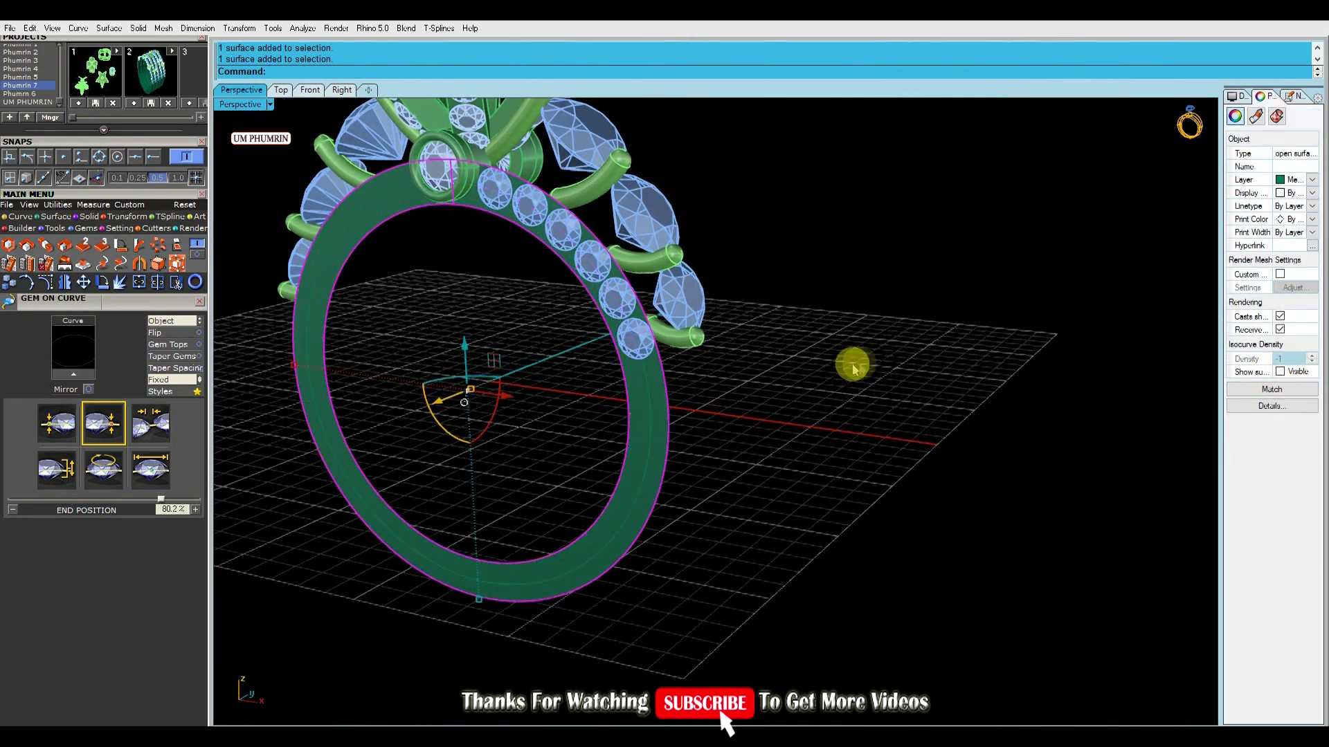
pyautogui.moveTo(885, 368); pyautogui.dragTo(819, 378, button='right')
pyautogui.keyDown('shift'); pyautogui.click(689, 425); pyautogui.keyUp('shift')
pyautogui.scroll(3, 119, 135)
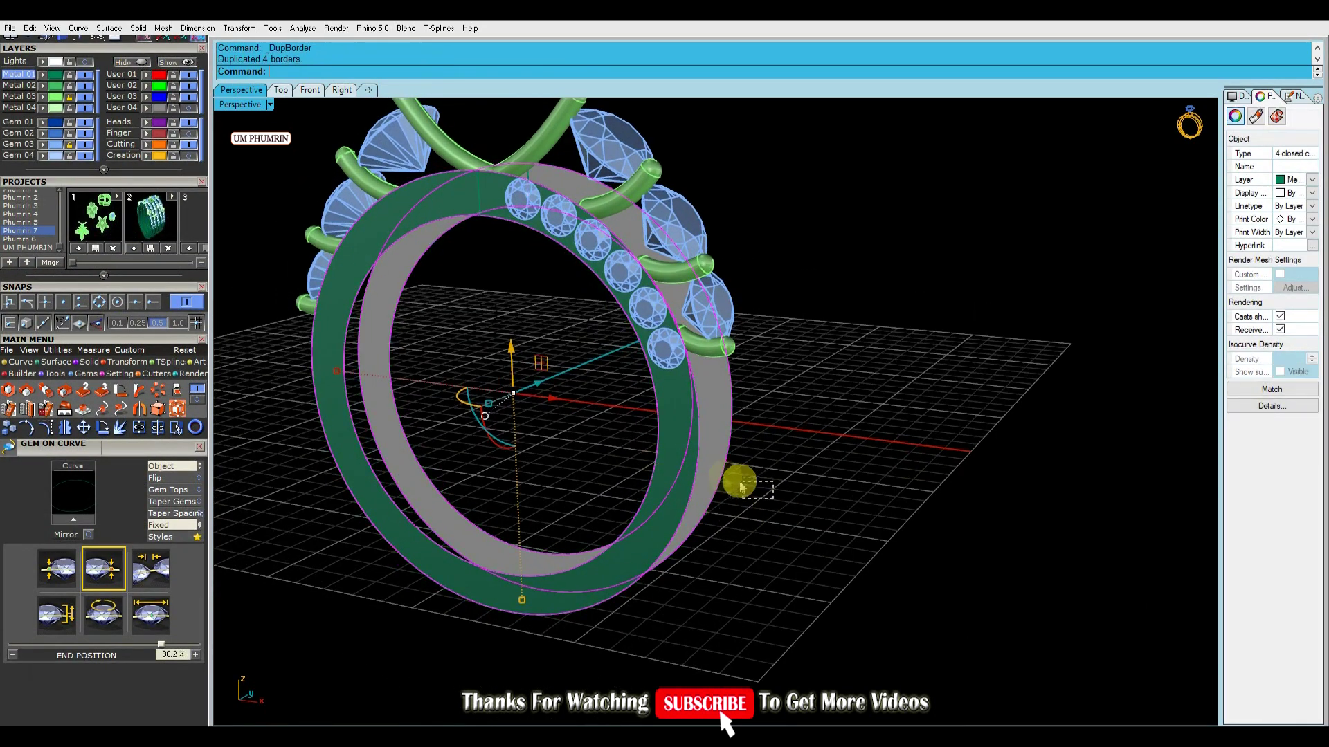
# Loft the outer and inner border pairs between the two side surfaces and delete the border curves
pyautogui.press('l')
pyautogui.press('Return')
pyautogui.press('Delete')
pyautogui.moveTo(741, 528); pyautogui.dragTo(675, 498)
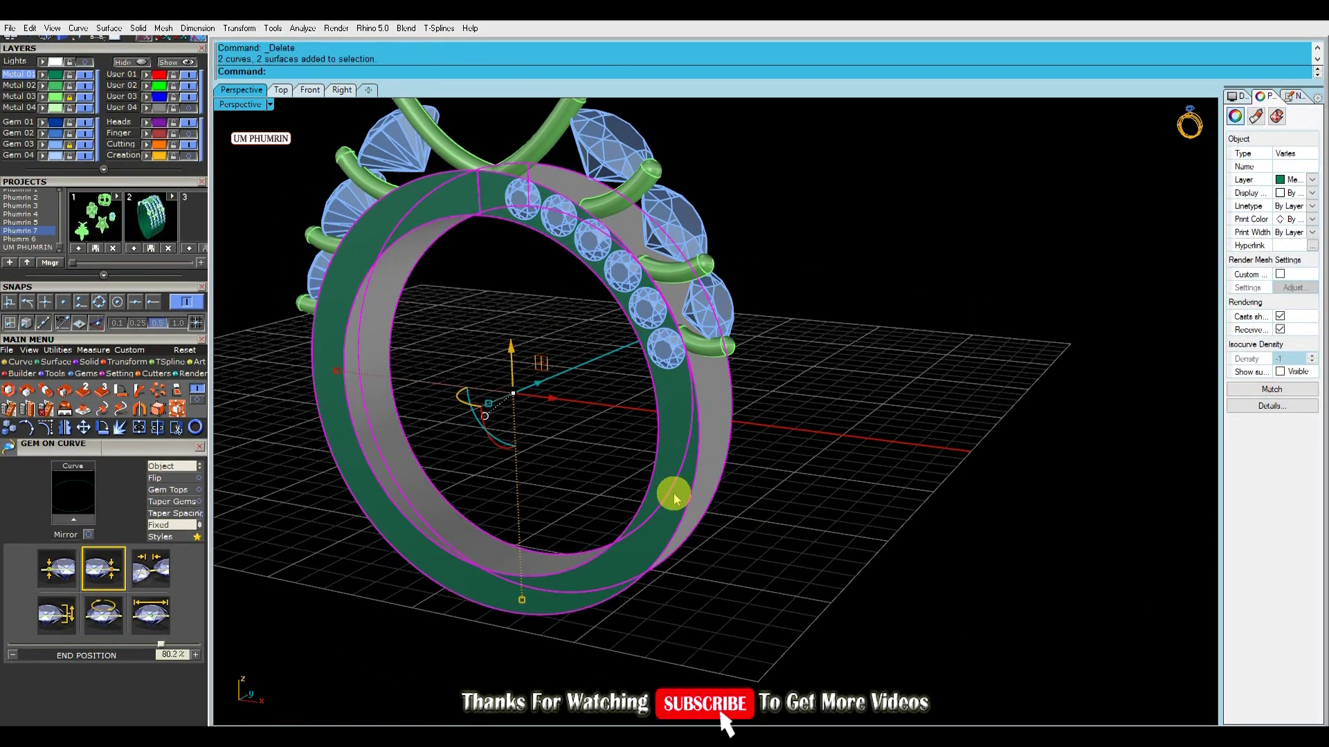
pyautogui.press('l')
pyautogui.press('Return')
pyautogui.press('Return')
pyautogui.press('Delete')
# Join the four shank surfaces into one solid and hide its surface isocurves
pyautogui.moveTo(845, 592); pyautogui.dragTo(579, 459)
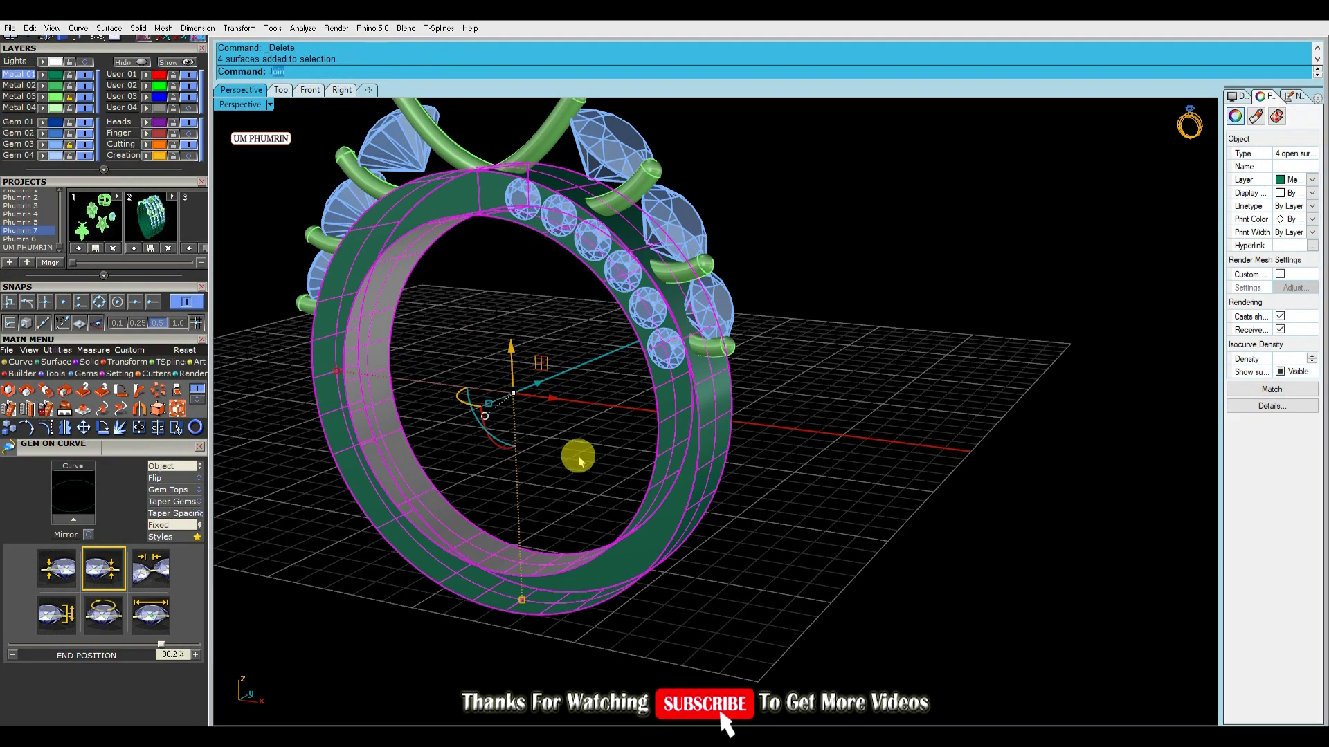
pyautogui.hotkey('ctrl', 'j')
pyautogui.click(1282, 374)
pyautogui.press('Escape')
pyautogui.click(721, 371)
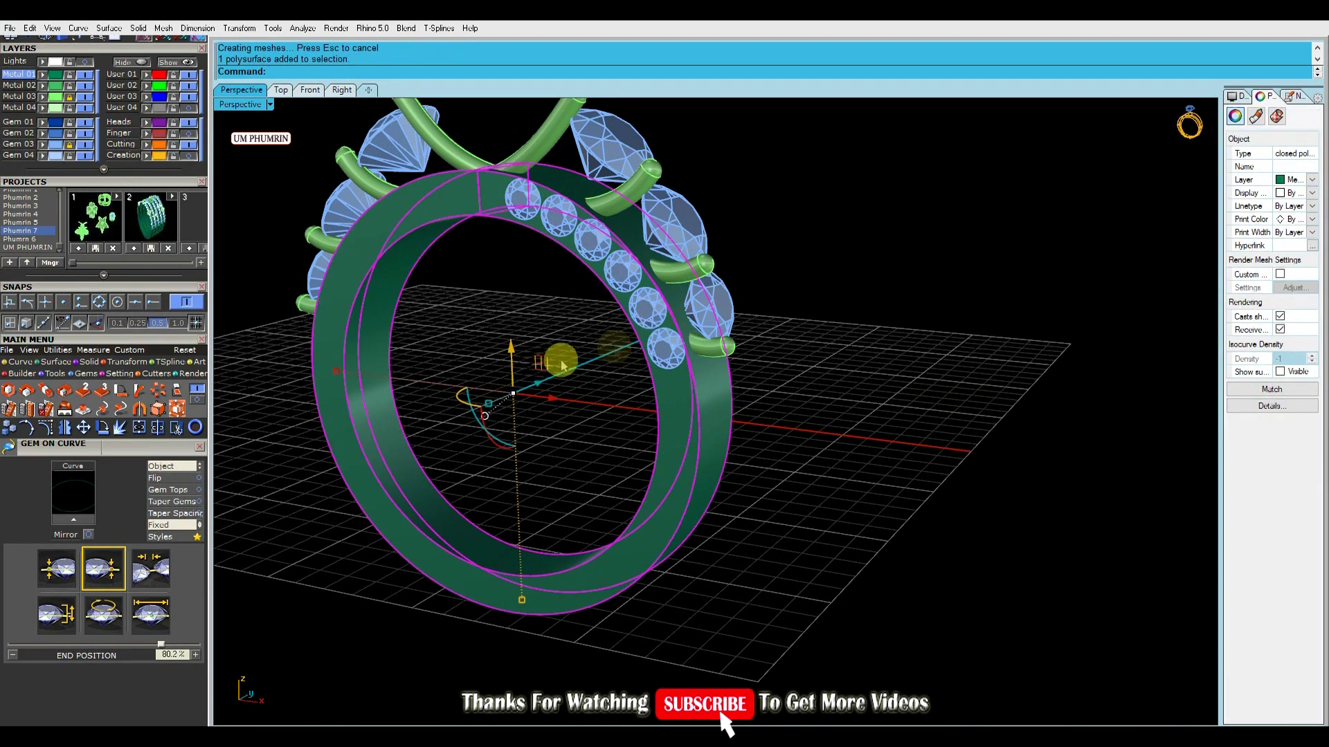
# Show all hidden objects and mirror the shank gems to the other shoulder and the opposite side of the band
pyautogui.scroll(-4, 581, 371)
pyautogui.keyDown('shift'); pyautogui.moveTo(581, 371); pyautogui.dragTo(591, 399, button='right'); pyautogui.keyUp('shift')
pyautogui.press('Escape')
pyautogui.moveTo(317, 209); pyautogui.dragTo(372, 218, button='right')
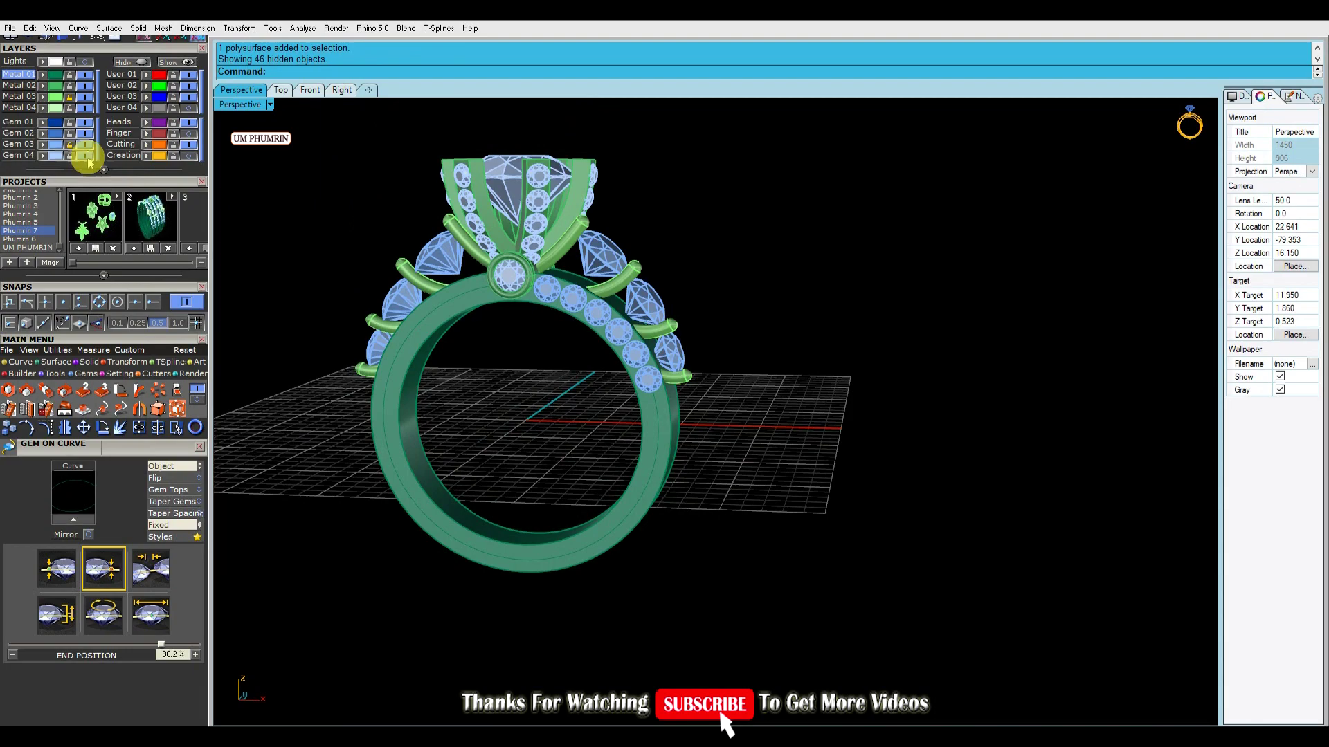
pyautogui.scroll(1, 765, 305)
pyautogui.click(602, 361)
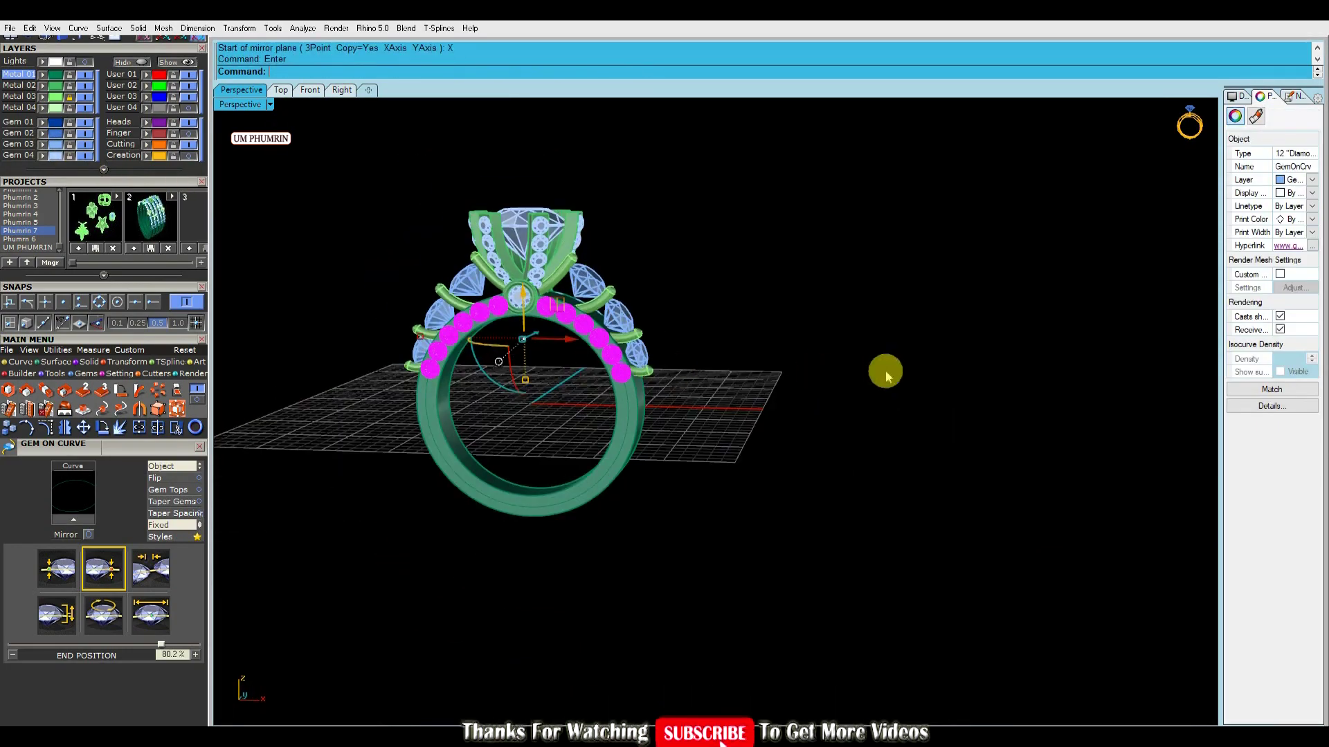
pyautogui.moveTo(884, 371); pyautogui.dragTo(836, 368, button='right')
pyautogui.press('Escape')
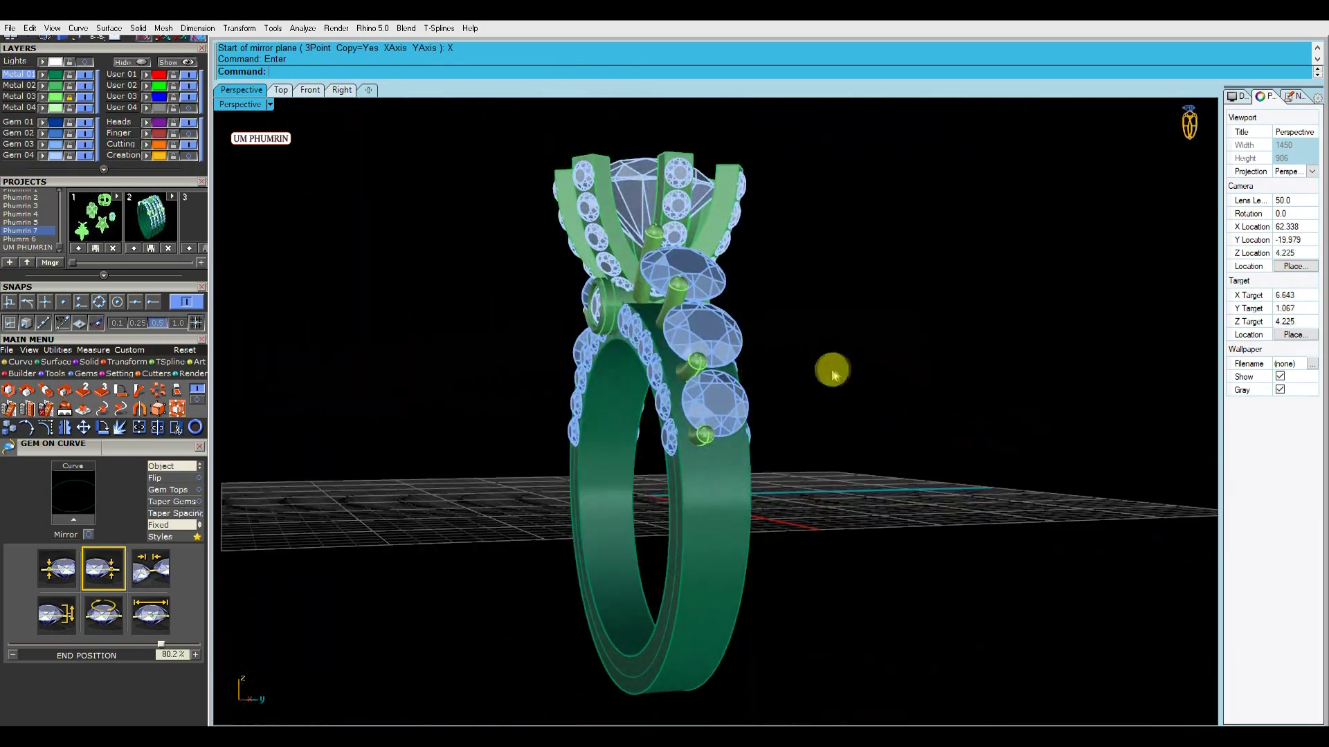
# Try to narrow the shank solid along the ring's width
pyautogui.click(703, 480)
pyautogui.scroll(5, 638, 475)
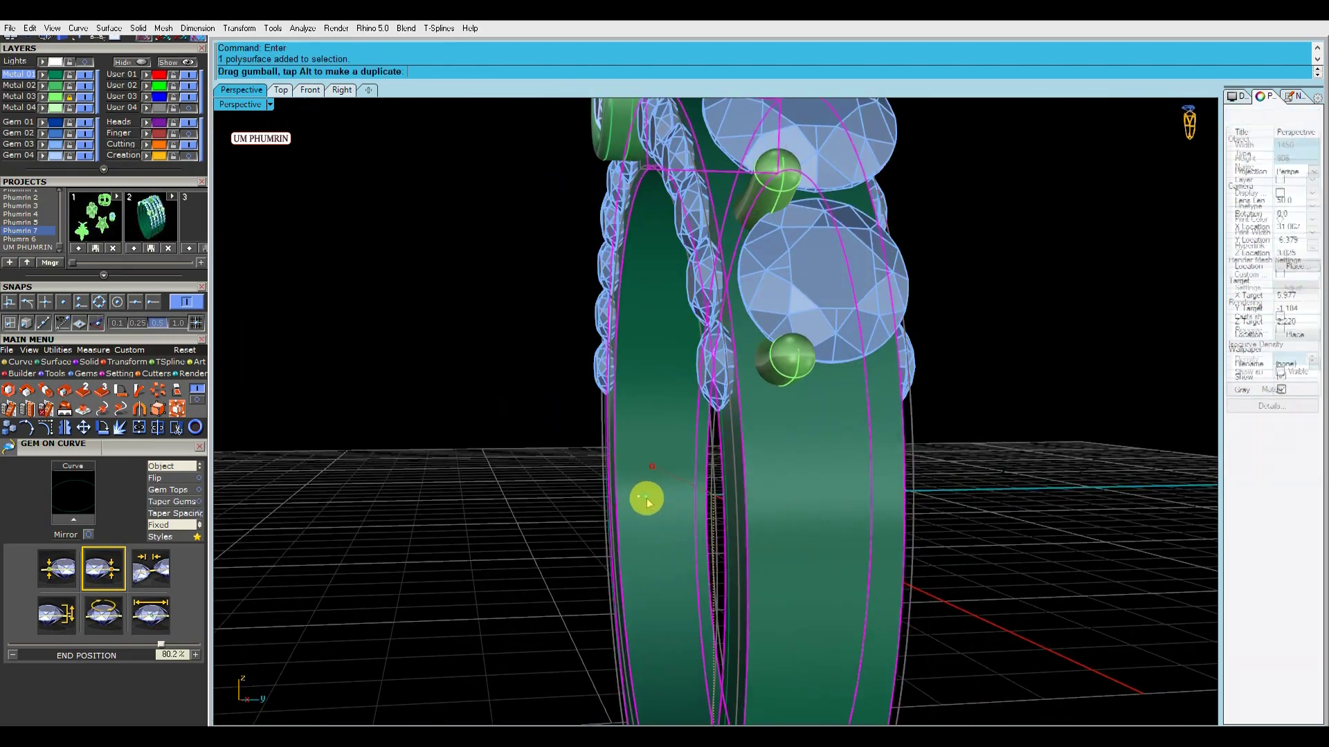
pyautogui.scroll(-6, 644, 466)
pyautogui.click(580, 418)
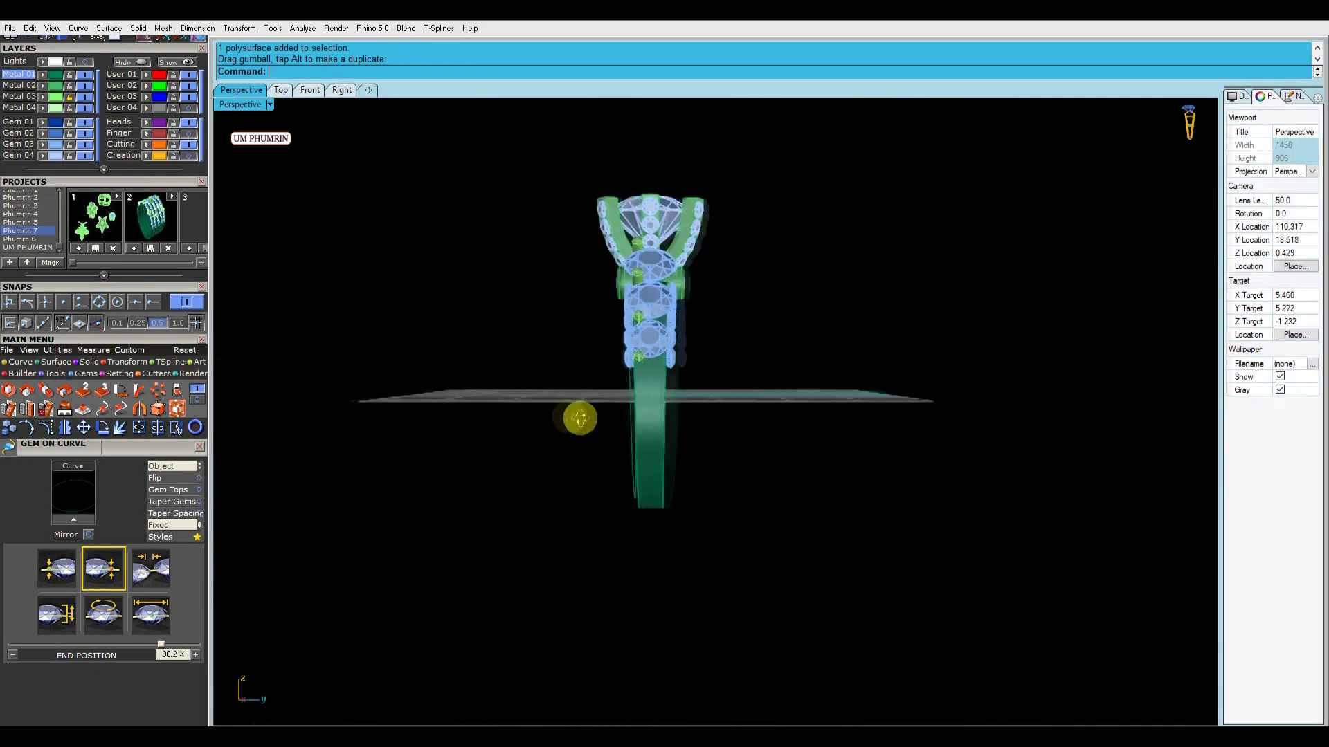
# Undo the shank solid, gem row and lofted surface back to the cage around the shank curves
pyautogui.hotkey('ctrl', 'z')
pyautogui.moveTo(658, 425); pyautogui.dragTo(765, 453, button='right')
pyautogui.click(732, 436)
pyautogui.press('Delete')
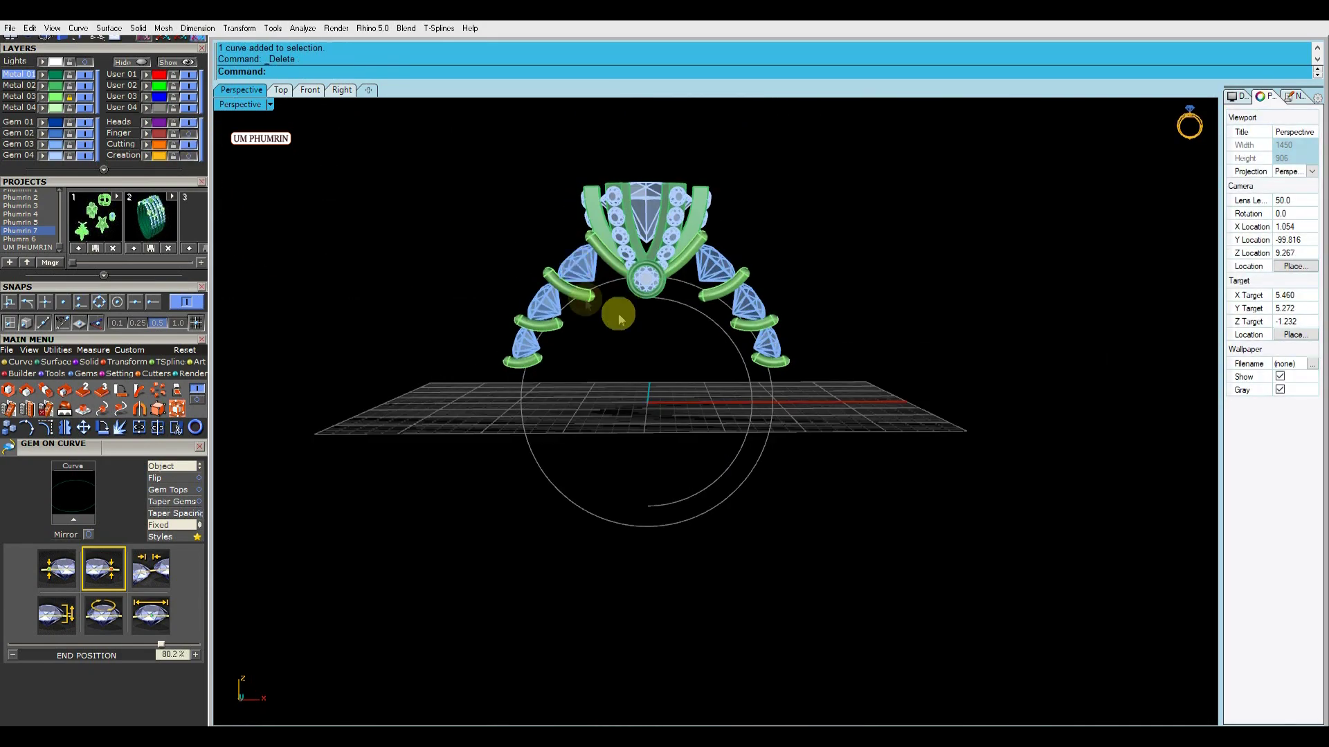
pyautogui.click(280, 90)
pyautogui.click(309, 90)
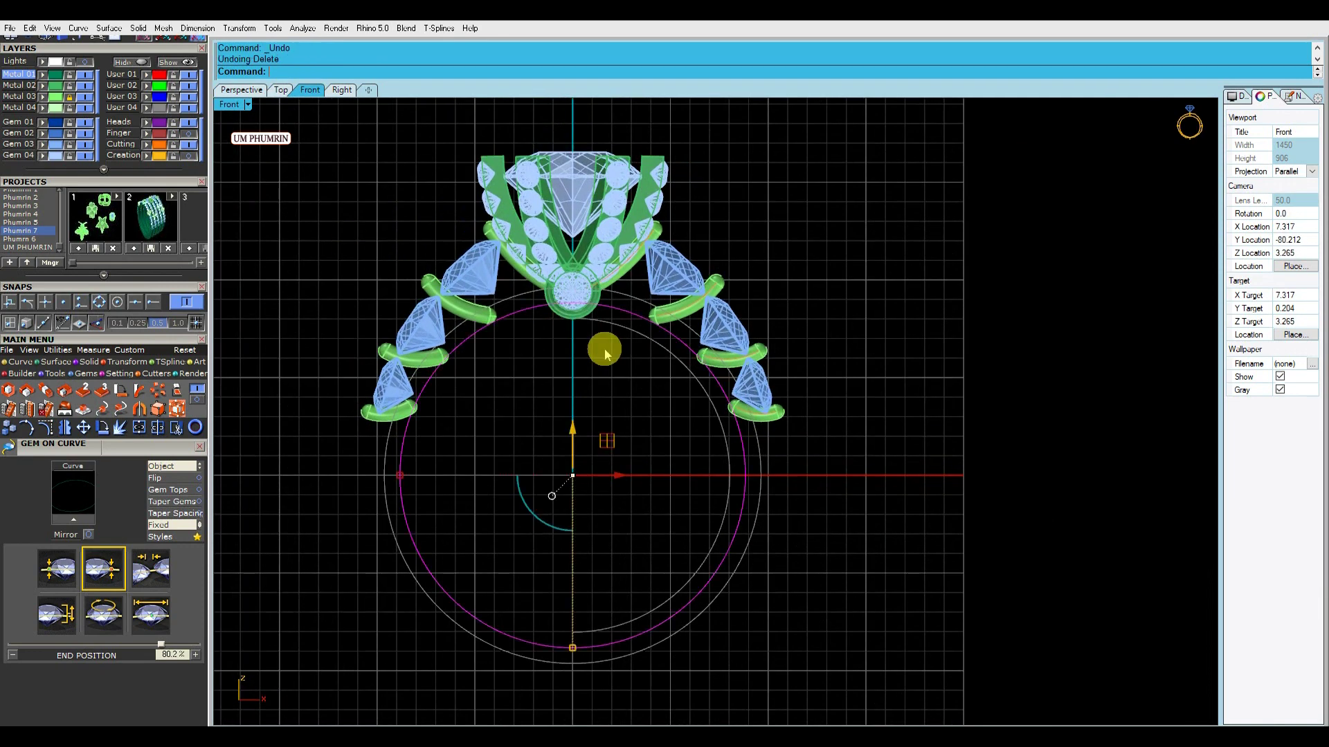
pyautogui.hotkey('ctrl', 'z')
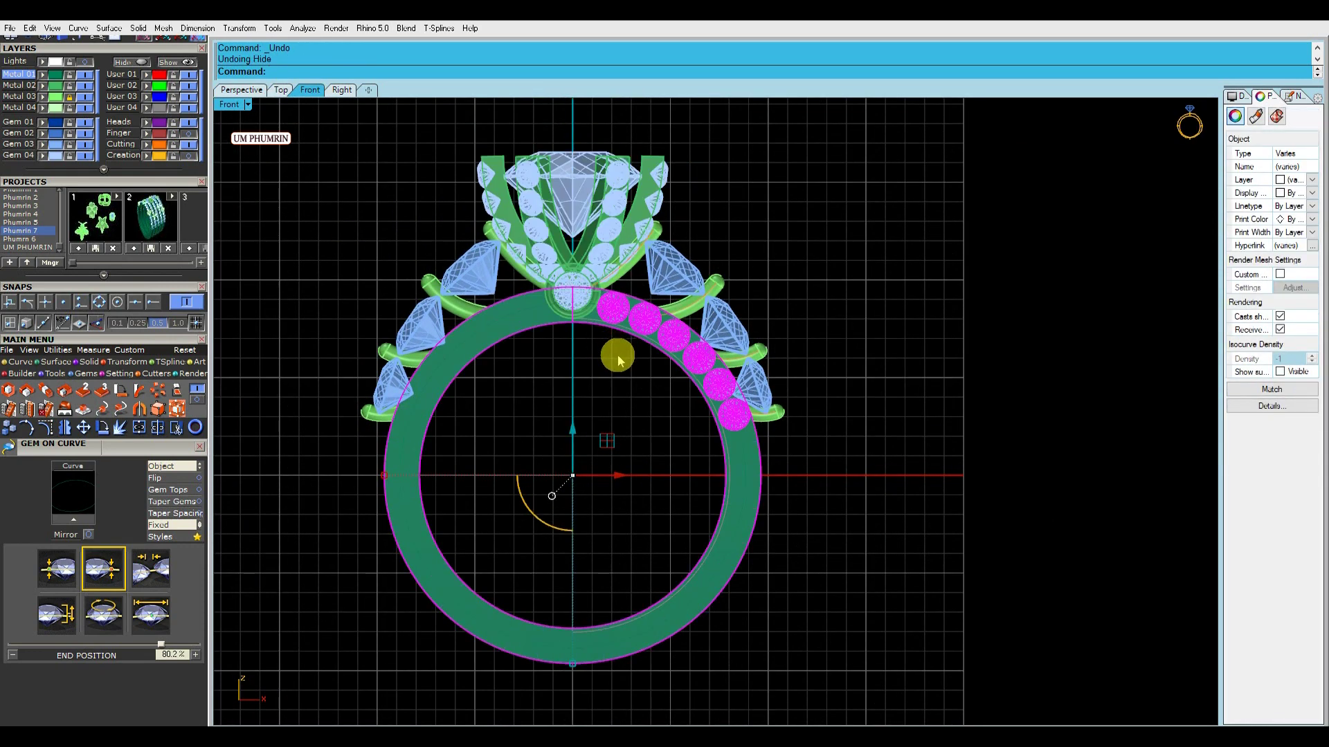
pyautogui.click(249, 91)
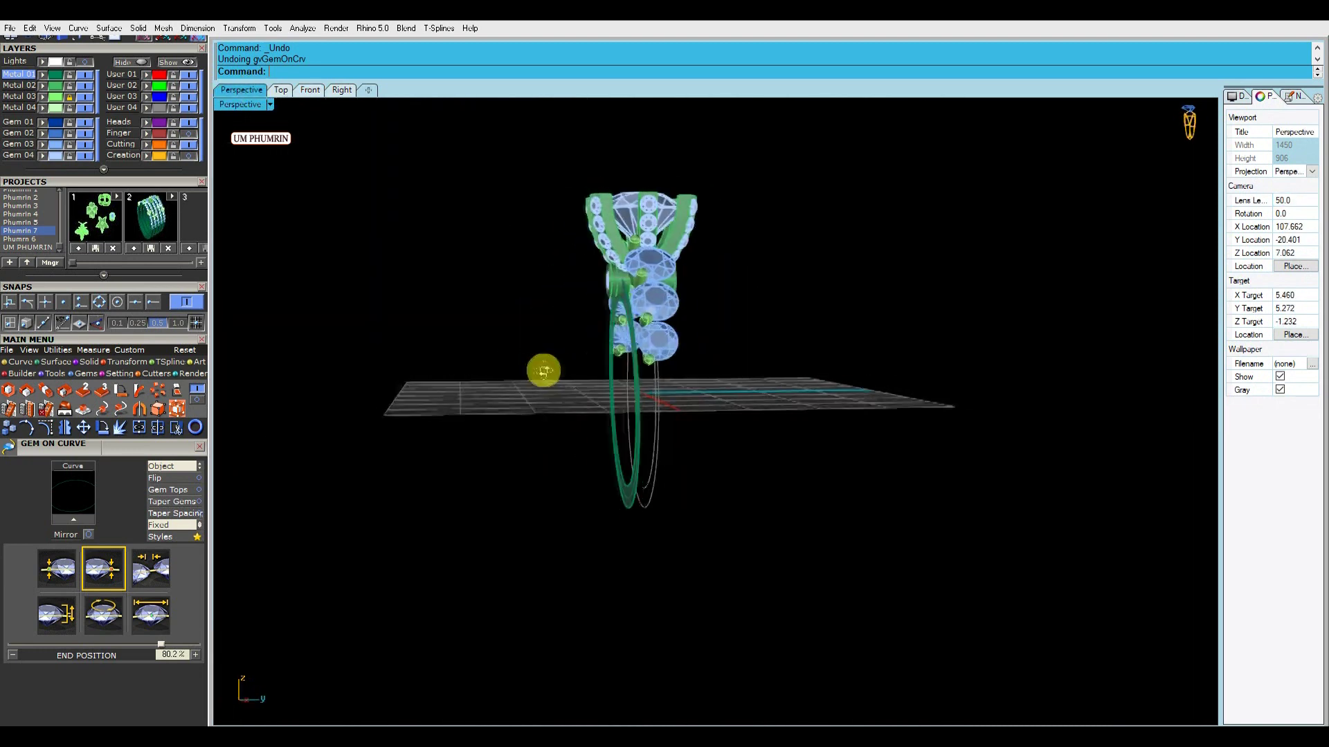
pyautogui.hotkey('ctrl', 'z')
pyautogui.hotkey('ctrl', 'z')
pyautogui.hotkey('ctrl', 'z')
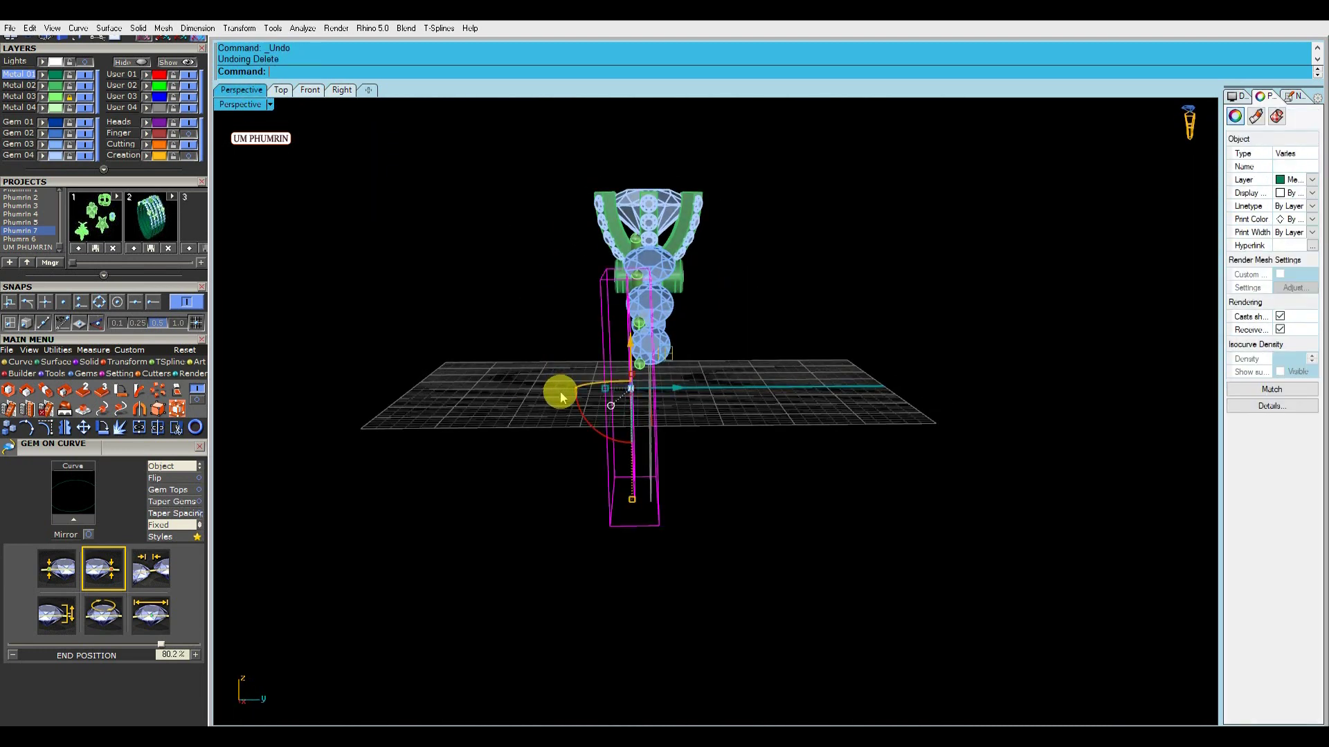
# Exit cage editing, loft a surface between the two front shank curves and delete the used curves
pyautogui.moveTo(560, 398); pyautogui.dragTo(532, 398, button='right')
pyautogui.press('Escape')
pyautogui.press('Escape')
pyautogui.scroll(4, 653, 450)
pyautogui.click(652, 450)
pyautogui.keyDown('shift'); pyautogui.click(635, 440); pyautogui.keyUp('shift')
pyautogui.rightClick(637, 448)
pyautogui.press('Return')
pyautogui.press('Return')
pyautogui.press('Delete')
# Flip the direction of the lofted front shank face
pyautogui.click(647, 427)
pyautogui.moveTo(646, 427); pyautogui.dragTo(753, 490, button='right')
pyautogui.click(798, 468)
pyautogui.click(732, 460)
pyautogui.write('Flip')
pyautogui.press('Return')
# Create a guide curve along the middle of the front shank face and delete the leftover curves
pyautogui.click(746, 463)
pyautogui.write('d')
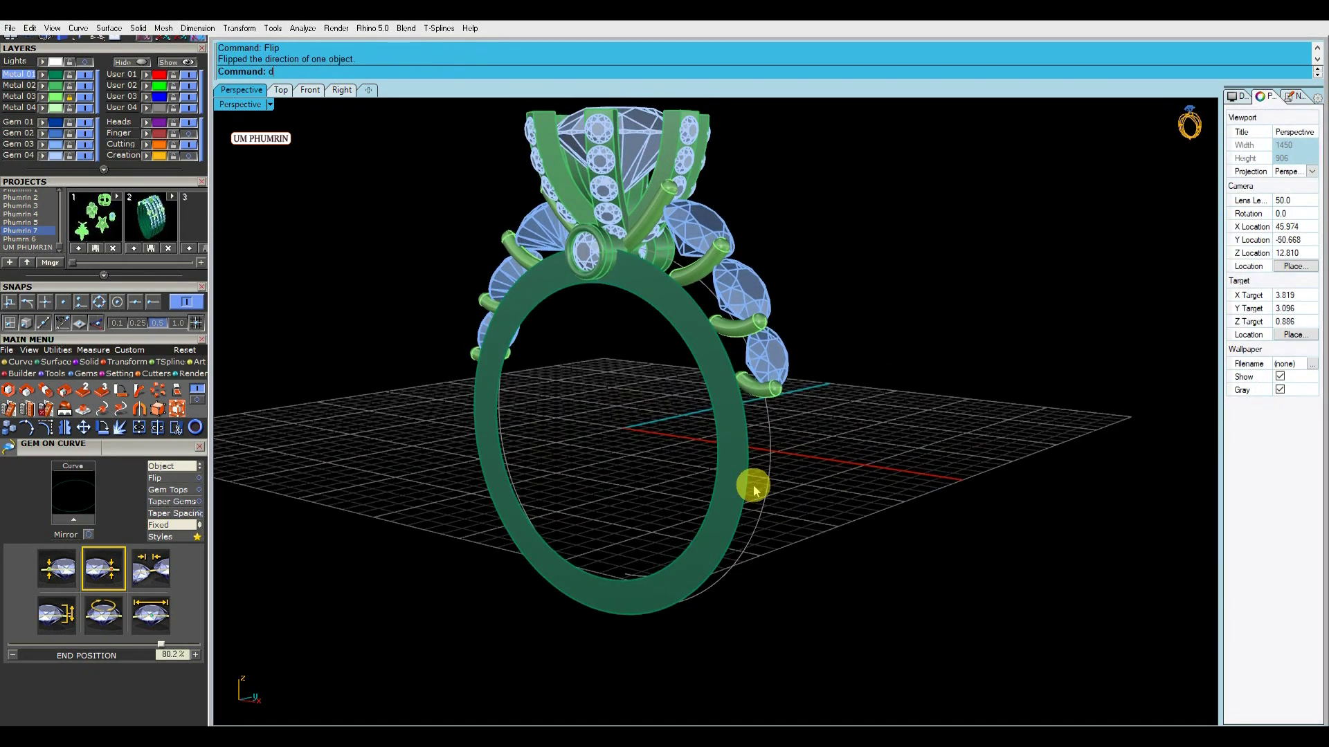
pyautogui.rightClick(747, 477)
pyautogui.write('O2')
pyautogui.press('Return')
pyautogui.click(735, 456)
pyautogui.rightClick(735, 456)
pyautogui.rightClick(736, 456)
pyautogui.click(735, 456)
pyautogui.click(734, 451)
pyautogui.rightClick(734, 451)
pyautogui.press('Delete')
# Place a row of six 1.6 mm round gems on the shank's guide curve with fixed spacing, covering one shoulder
pyautogui.write('gc')
pyautogui.press('Return')
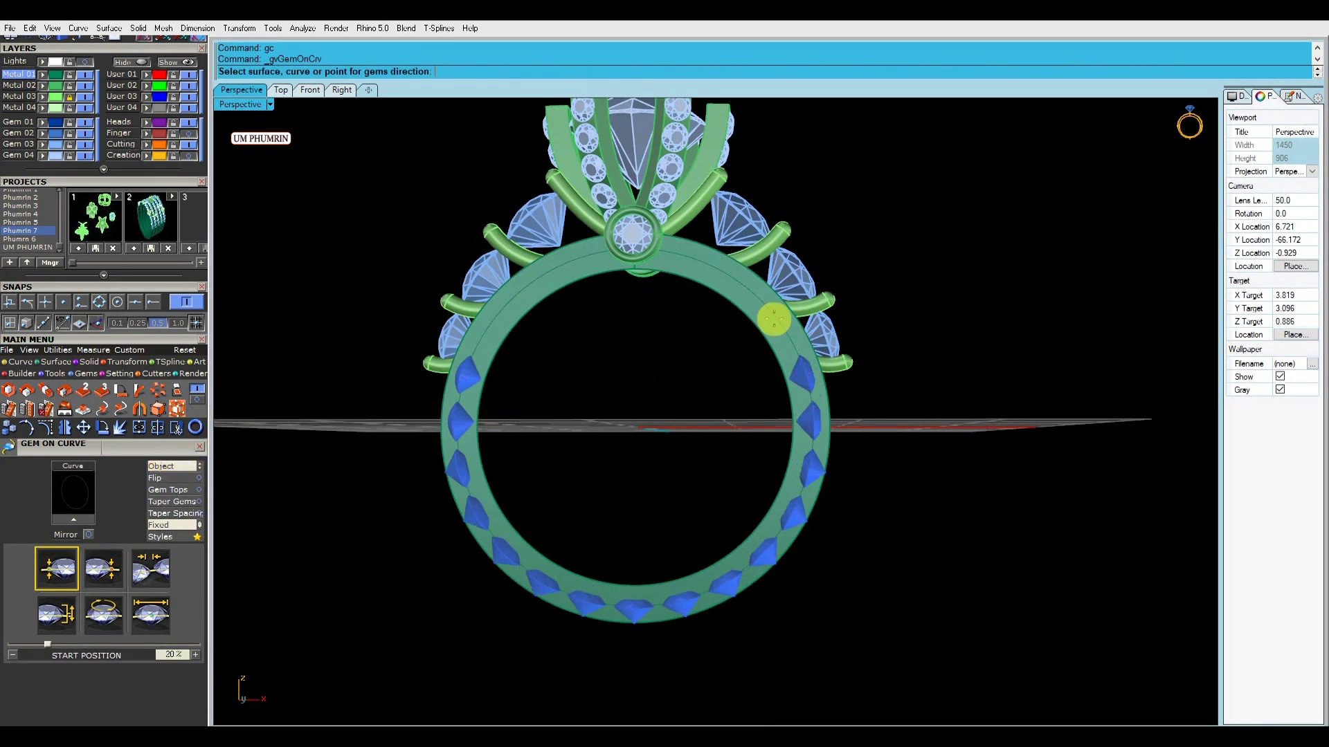
pyautogui.click(774, 319)
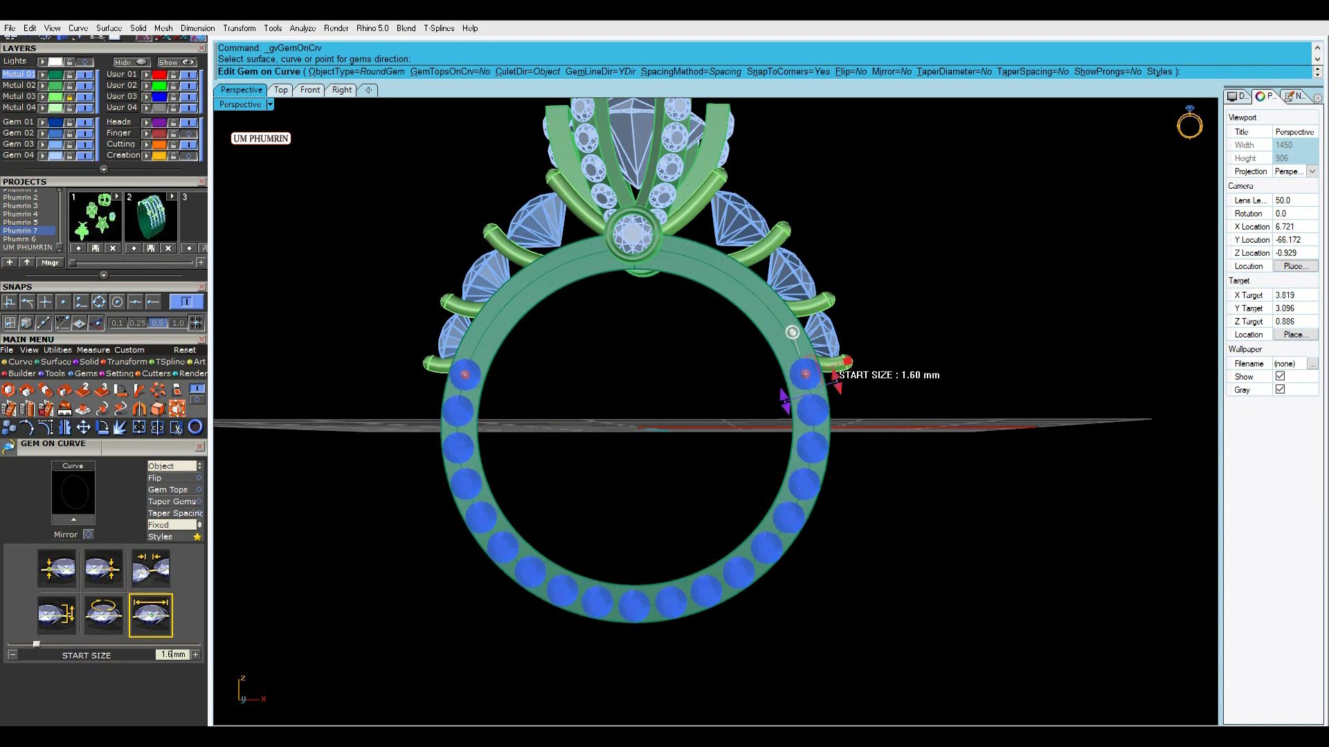
pyautogui.click(163, 525)
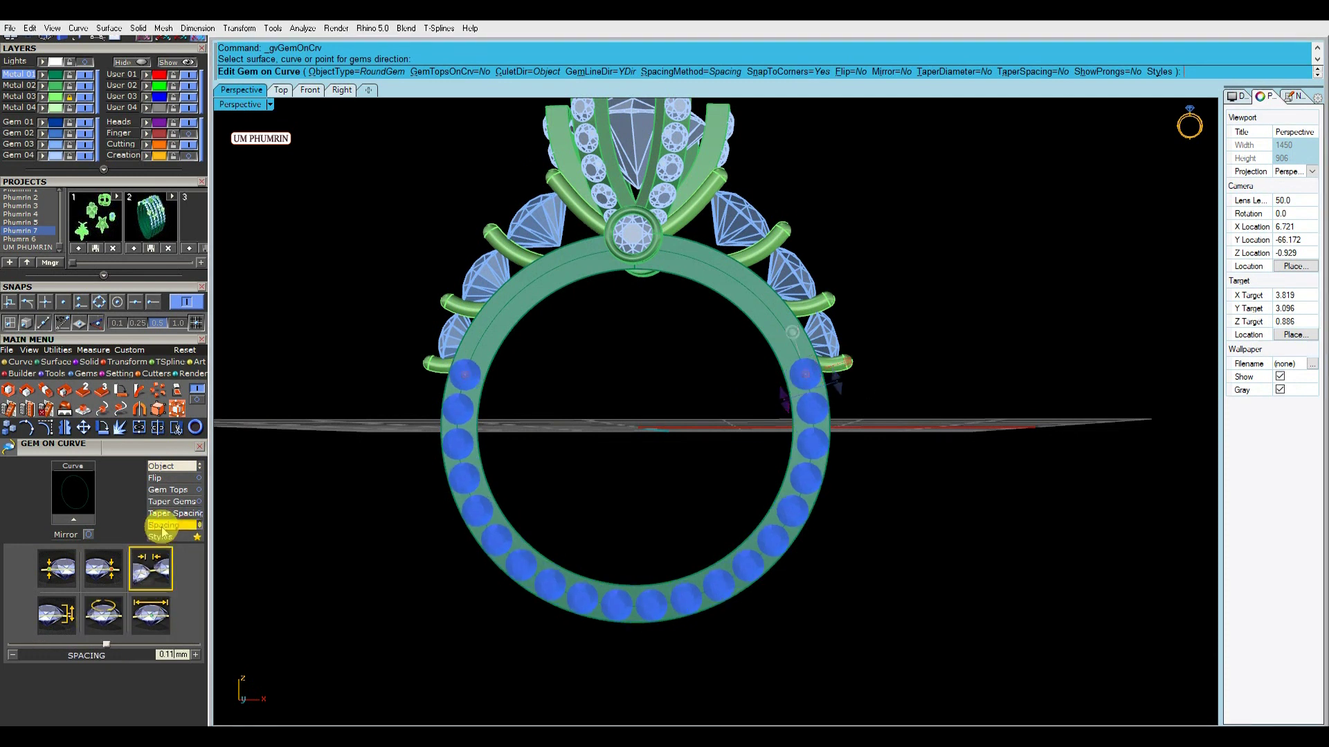
pyautogui.moveTo(476, 370); pyautogui.dragTo(830, 465)
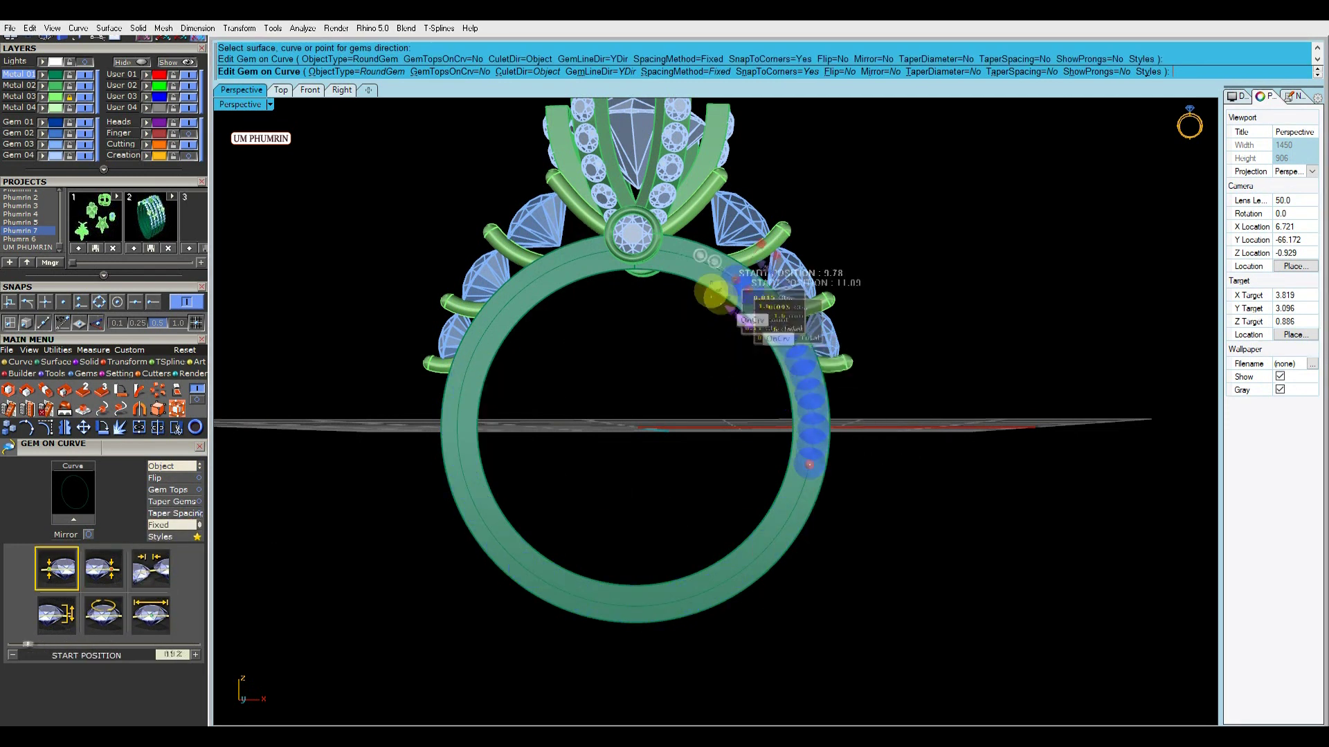
pyautogui.scroll(7, 809, 353)
pyautogui.rightClick(801, 415)
# Move the front shank face together with its gem row and curves inward along the ring's width
pyautogui.moveTo(809, 353); pyautogui.dragTo(694, 473, button='right')
pyautogui.scroll(-7, 801, 416)
pyautogui.click(683, 474)
pyautogui.scroll(3, 681, 474)
pyautogui.keyDown('shift'); pyautogui.click(680, 475); pyautogui.keyUp('shift')
pyautogui.keyDown('shift'); pyautogui.click(685, 474); pyautogui.keyUp('shift')
pyautogui.keyDown('shift'); pyautogui.click(671, 433); pyautogui.keyUp('shift')
pyautogui.moveTo(670, 433); pyautogui.dragTo(646, 415, button='right')
pyautogui.moveTo(623, 293); pyautogui.dragTo(634, 359, button='right')
pyautogui.moveTo(647, 399); pyautogui.dragTo(664, 406)
pyautogui.moveTo(664, 405); pyautogui.dragTo(675, 297, button='right')
pyautogui.moveTo(606, 491); pyautogui.dragTo(609, 450, button='right')
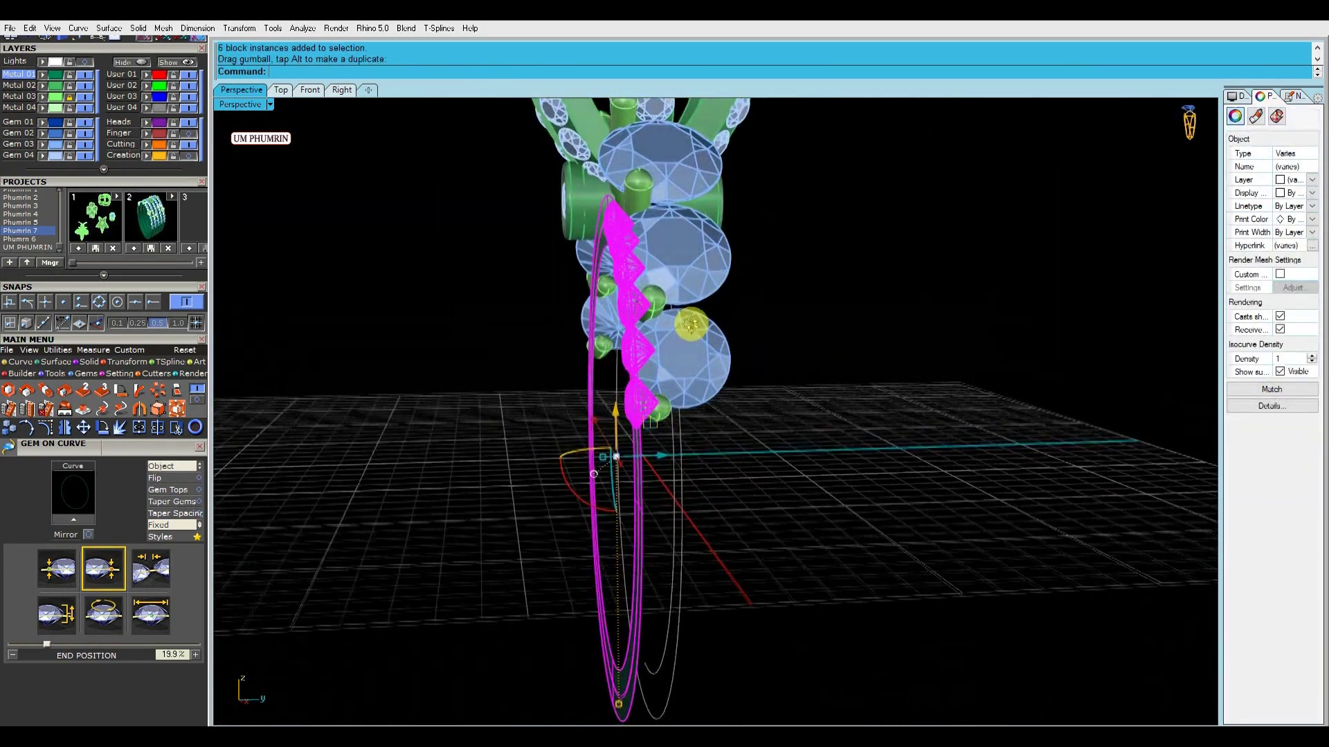
pyautogui.click(341, 90)
pyautogui.click(730, 411)
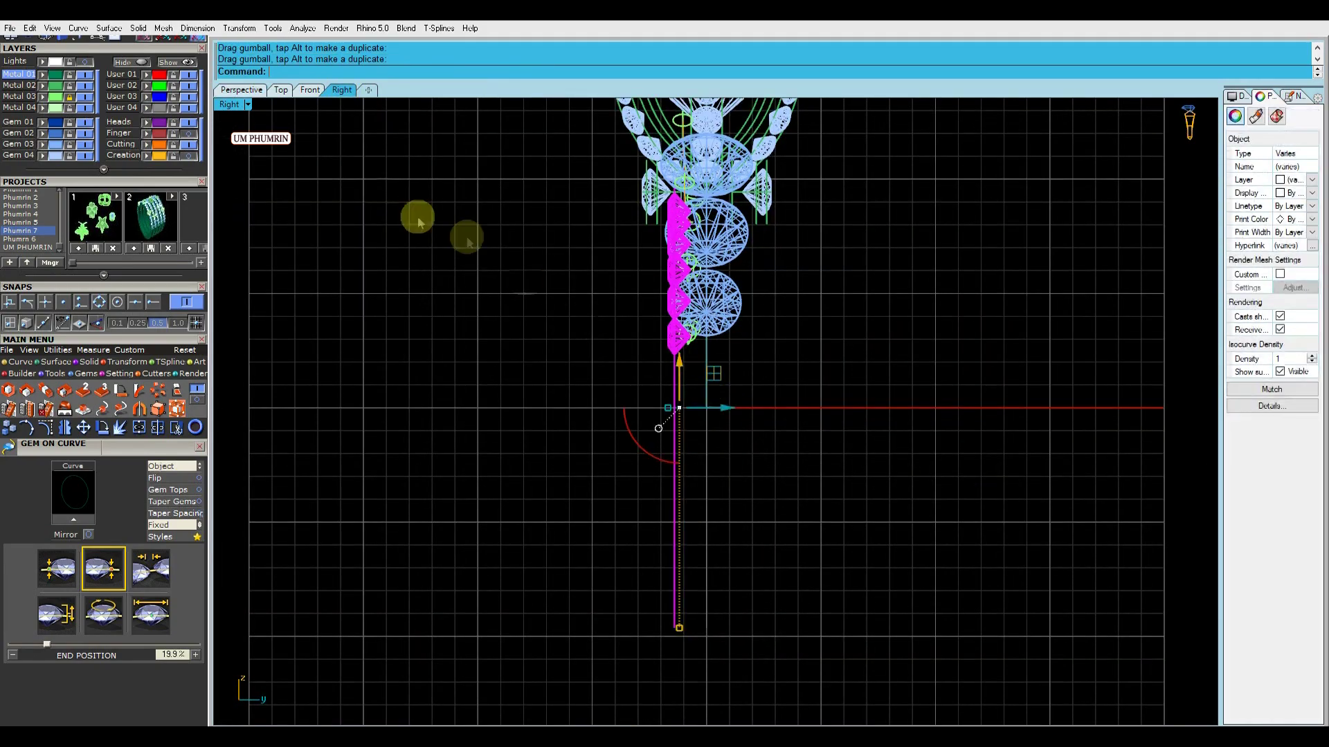
pyautogui.click(251, 97)
pyautogui.click(858, 327)
# Mirror the front shank face to the opposite side of the ring
pyautogui.moveTo(857, 327); pyautogui.dragTo(768, 291, button='right')
pyautogui.click(707, 506)
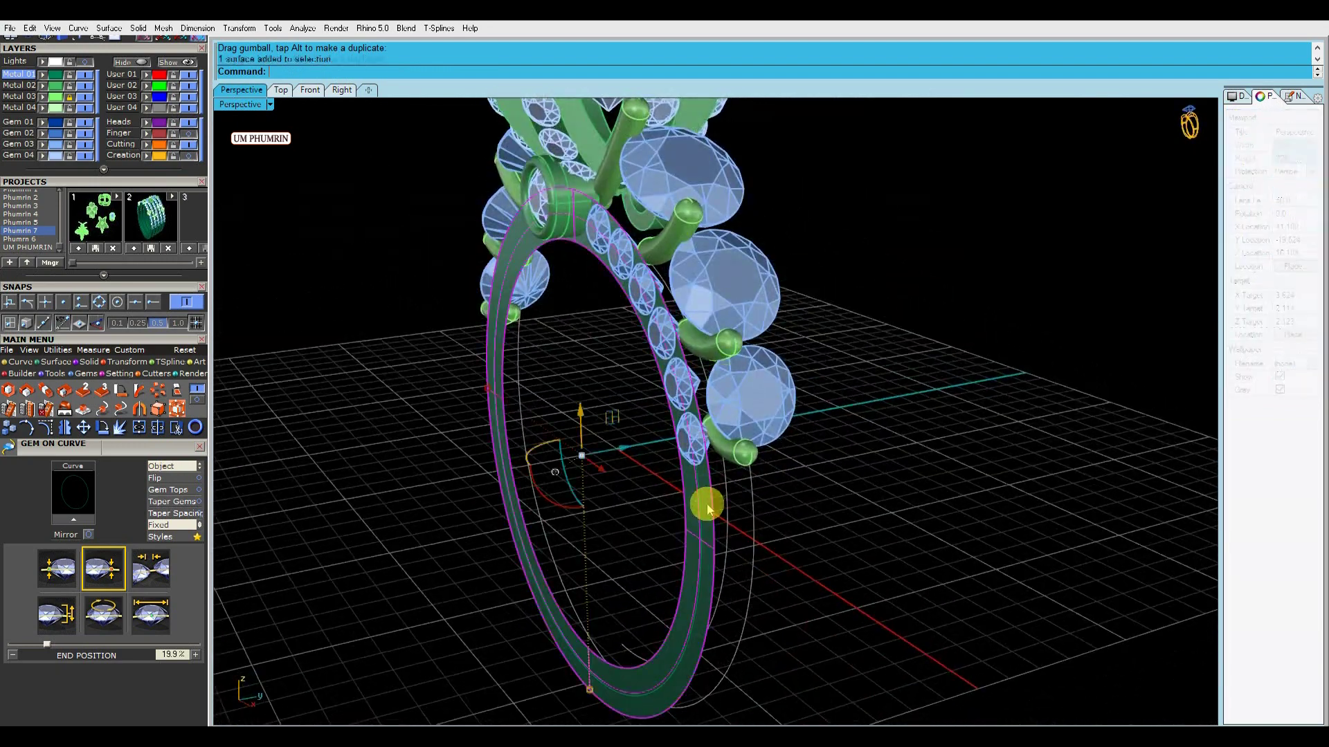
pyautogui.keyDown('alt'); pyautogui.moveTo(703, 487); pyautogui.dragTo(780, 511); pyautogui.keyUp('alt')
# Hide everything except the two shank faces and duplicate their borders as curves
pyautogui.rightClick(141, 63)
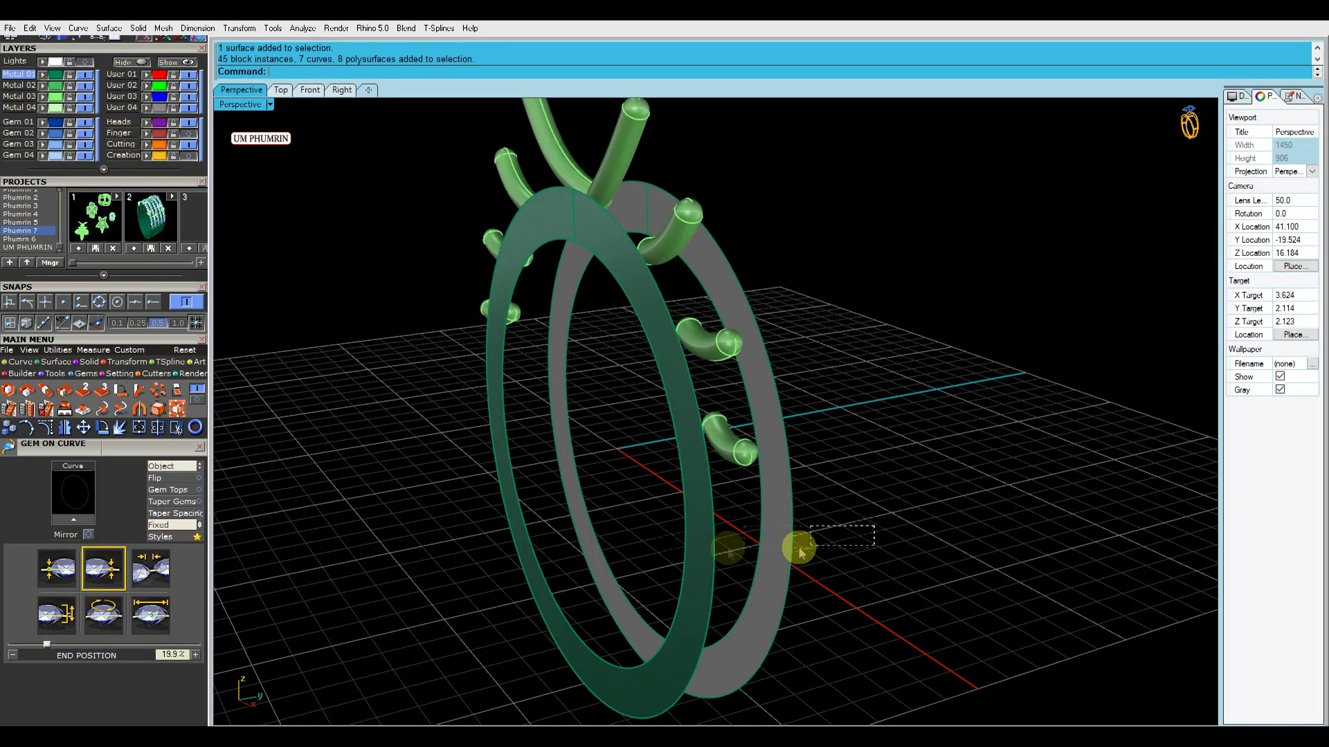
pyautogui.moveTo(867, 532); pyautogui.dragTo(559, 680)
pyautogui.rightClick(138, 64)
pyautogui.moveTo(726, 450); pyautogui.dragTo(780, 441, button='right')
pyautogui.hotkey('ctrl', 'a')
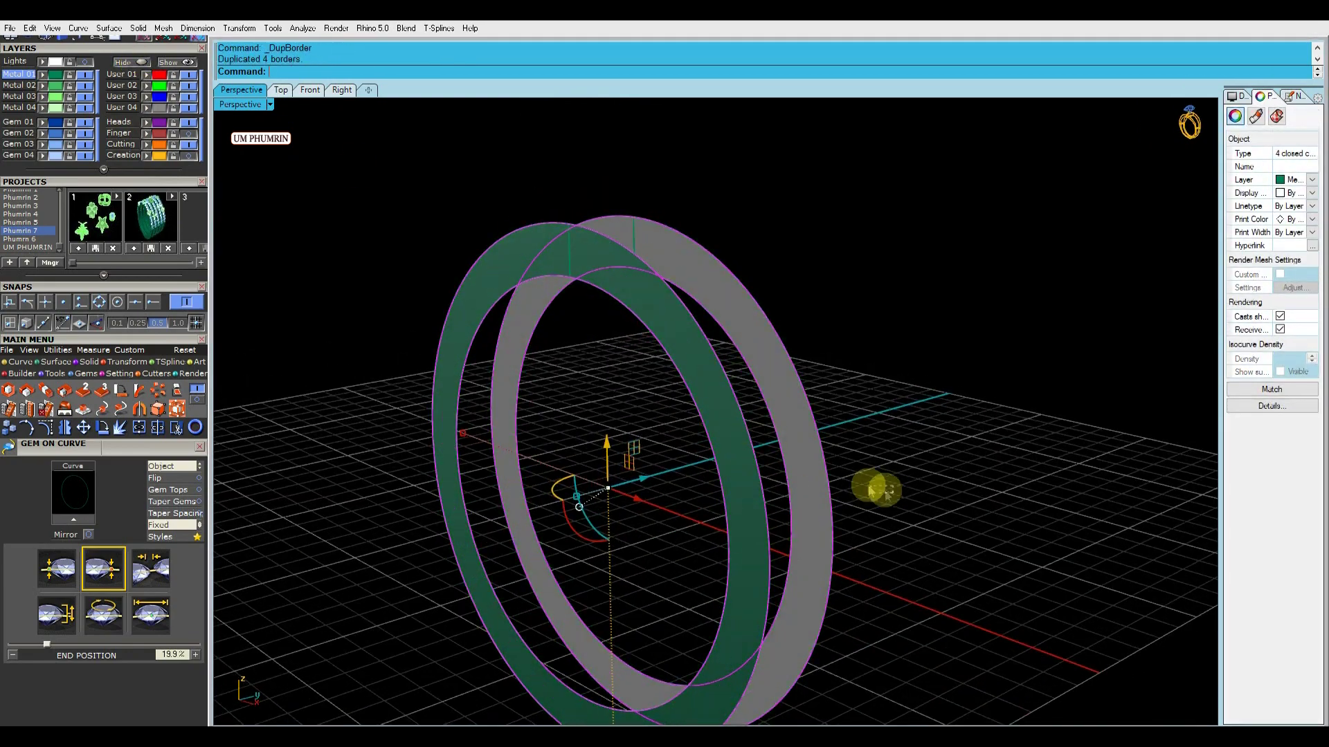
# Loft a surface between one matching pair of shank borders and delete the used curves
pyautogui.moveTo(891, 498); pyautogui.dragTo(949, 469, button='right')
pyautogui.keyDown('ctrl'); pyautogui.moveTo(949, 468); pyautogui.dragTo(877, 487); pyautogui.keyUp('ctrl')
pyautogui.moveTo(877, 486); pyautogui.dragTo(845, 508, button='right')
pyautogui.write('lo')
pyautogui.press('Return')
pyautogui.press('Return')
pyautogui.press('Return')
pyautogui.press('Delete')
# Loft the remaining pair of shank borders, delete its curves and join all shank surfaces into one solid
pyautogui.hotkey('ctrl', 'a')
pyautogui.write('lo')
pyautogui.press('Return')
pyautogui.press('Return')
pyautogui.press('Return')
pyautogui.press('Delete')
pyautogui.hotkey('ctrl', 'a')
pyautogui.hotkey('ctrl', 'j')
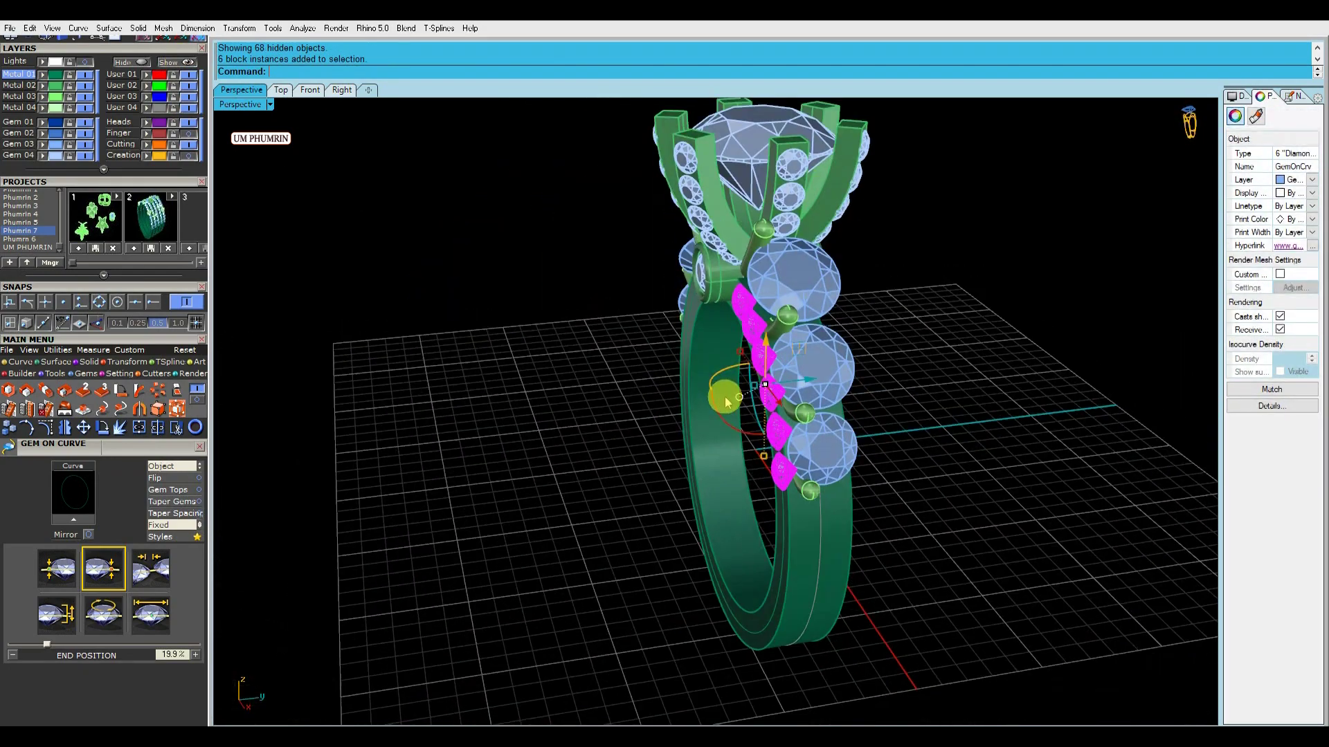
# Mirror the shank gem row about the X and Y axes to fill both shoulders on both sides of the band
pyautogui.write('x')
pyautogui.press('Return')
pyautogui.moveTo(725, 401); pyautogui.dragTo(721, 373, button='right')
pyautogui.keyDown('shift'); pyautogui.click(811, 421); pyautogui.keyUp('shift')
pyautogui.moveTo(813, 422); pyautogui.dragTo(909, 355, button='right')
pyautogui.write('y')
pyautogui.press('Return')
pyautogui.press('Home')
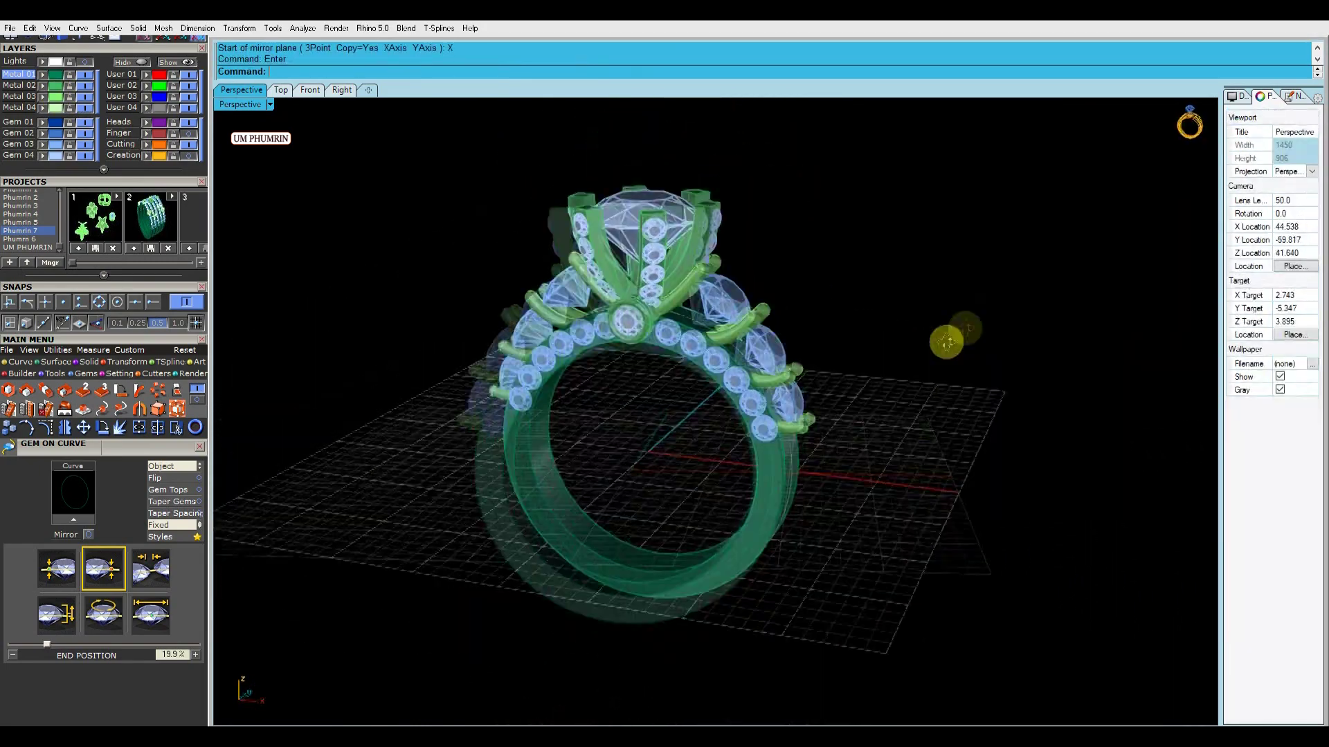
# Try to extrude the upper shoulder diamond's profile curve by -1.5 mm in one direction only
pyautogui.moveTo(875, 317); pyautogui.dragTo(822, 297, button='right')
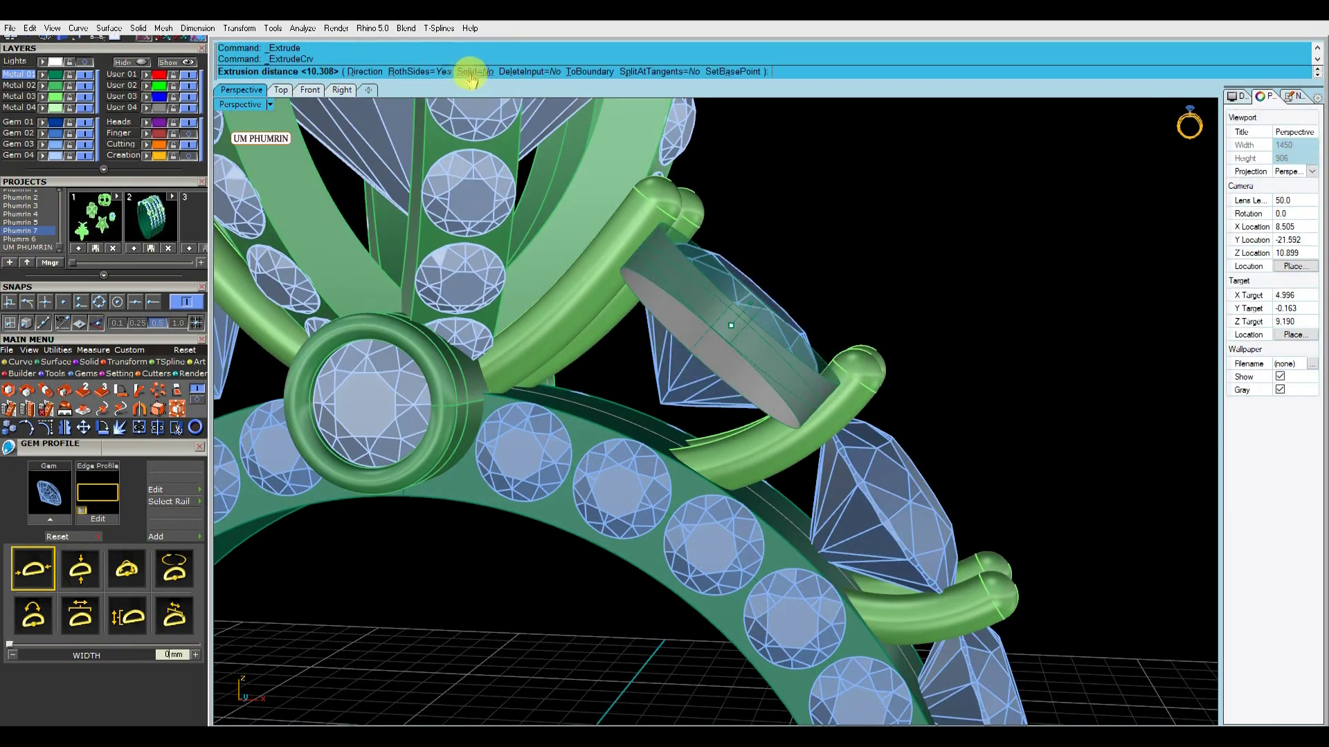
pyautogui.click(419, 71)
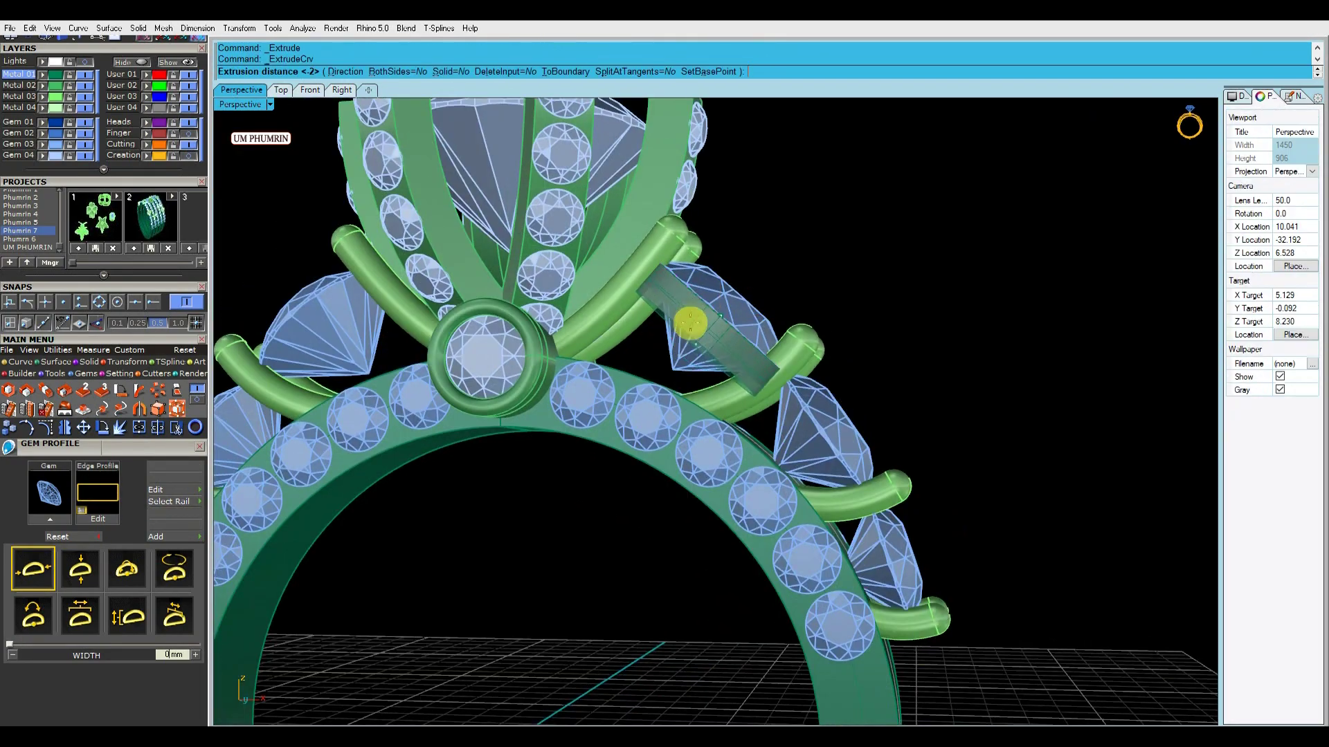
pyautogui.press('Return')
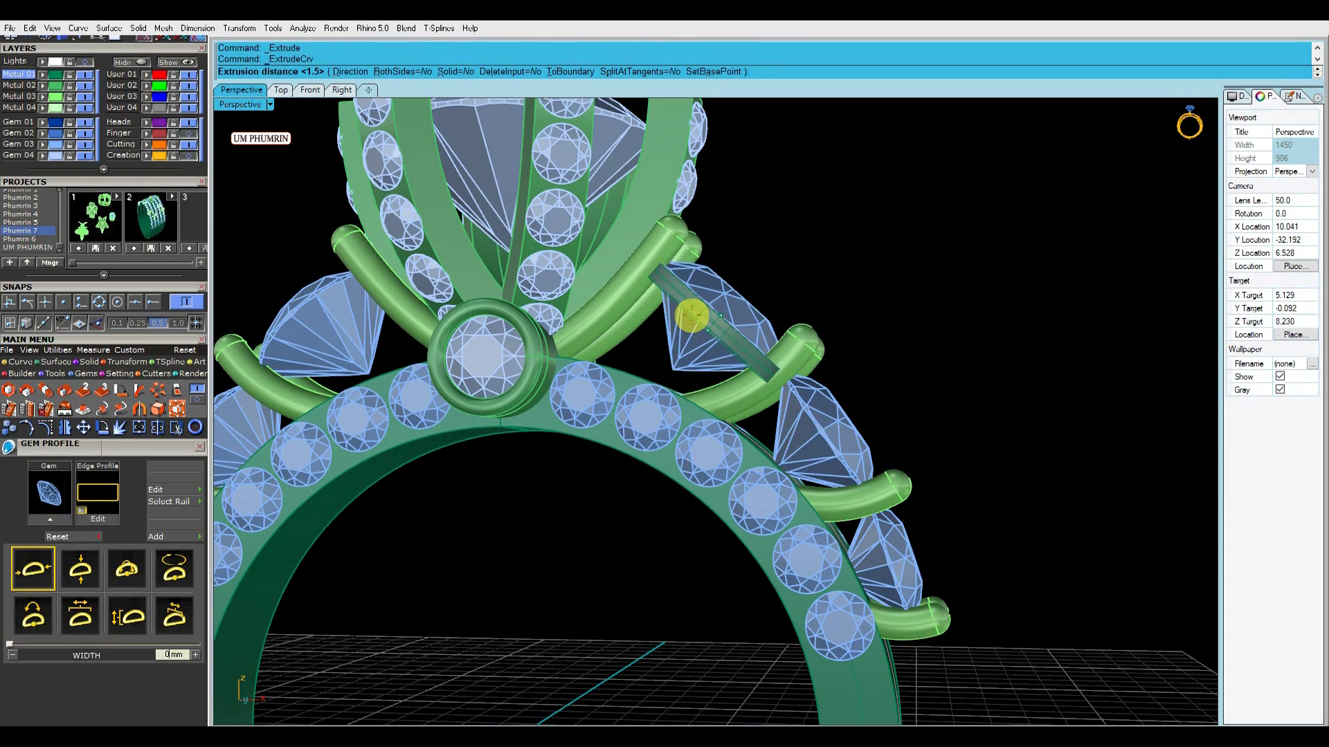
pyautogui.write('-1.5')
pyautogui.press('Return')
pyautogui.moveTo(707, 330); pyautogui.dragTo(706, 408, button='right')
pyautogui.scroll(5, 680, 413)
# Delete the trial extrusion and the profile curve at the upper shoulder diamond
pyautogui.click(676, 446)
pyautogui.rightClick(677, 446)
pyautogui.click(693, 445)
pyautogui.press('Delete')
pyautogui.click(682, 445)
pyautogui.moveTo(683, 445); pyautogui.dragTo(631, 398, button='right')
pyautogui.press('Escape')
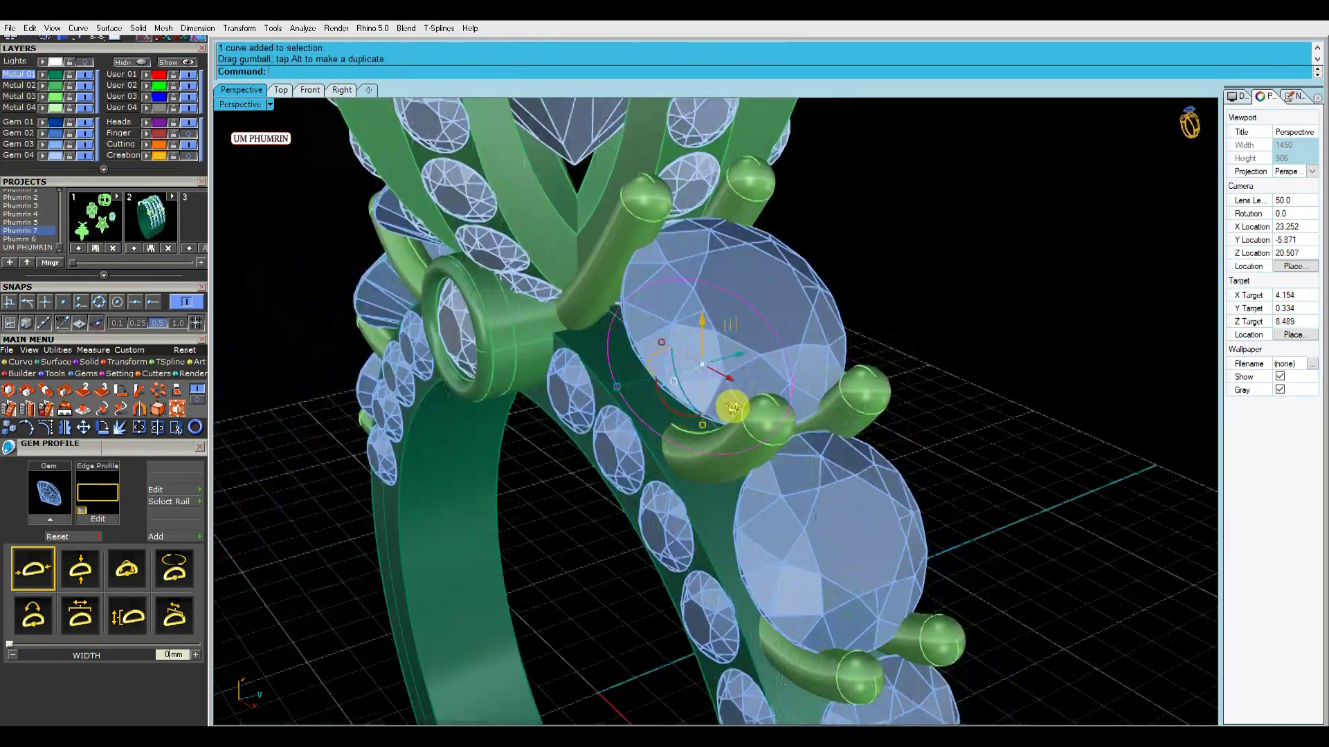
pyautogui.press('Delete')
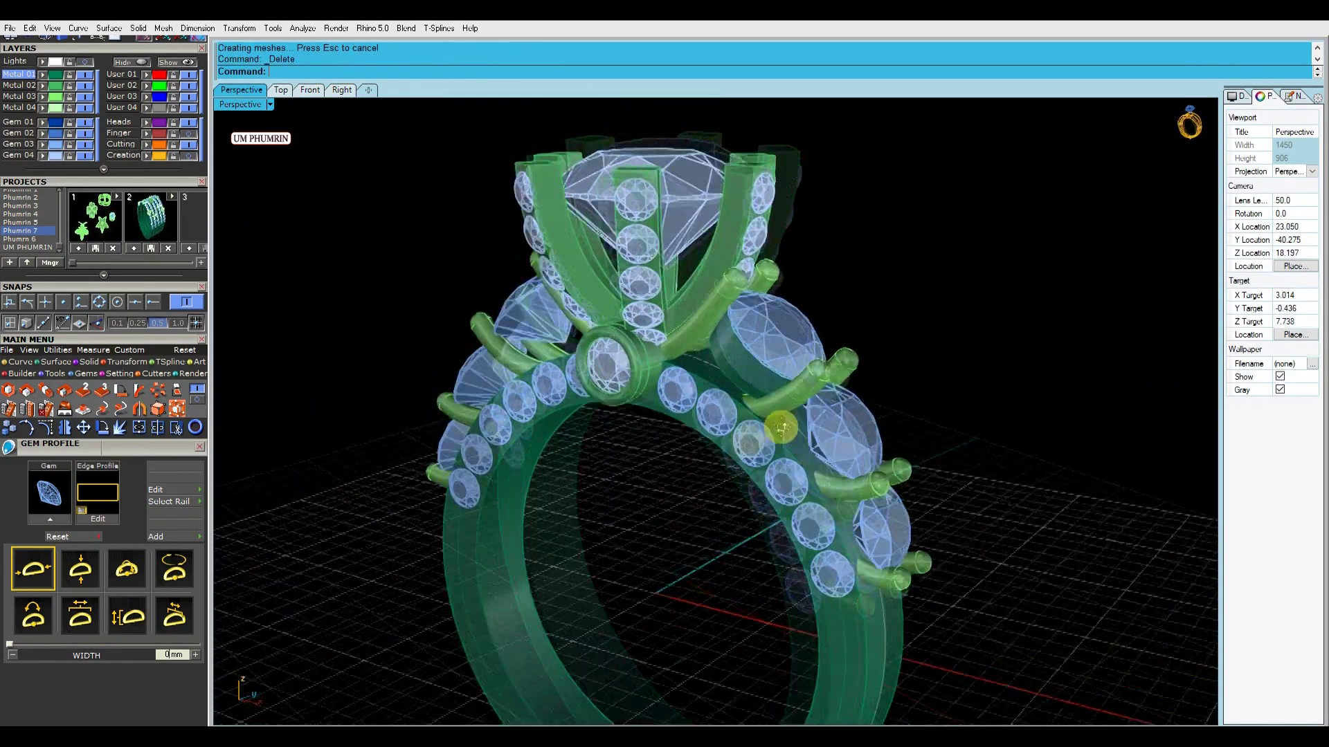
# Examine the finished ring in perspective and from above, checking the head, shoulder gems and band
pyautogui.moveTo(906, 308); pyautogui.dragTo(873, 307, button='right')
pyautogui.scroll(-5, 873, 307)
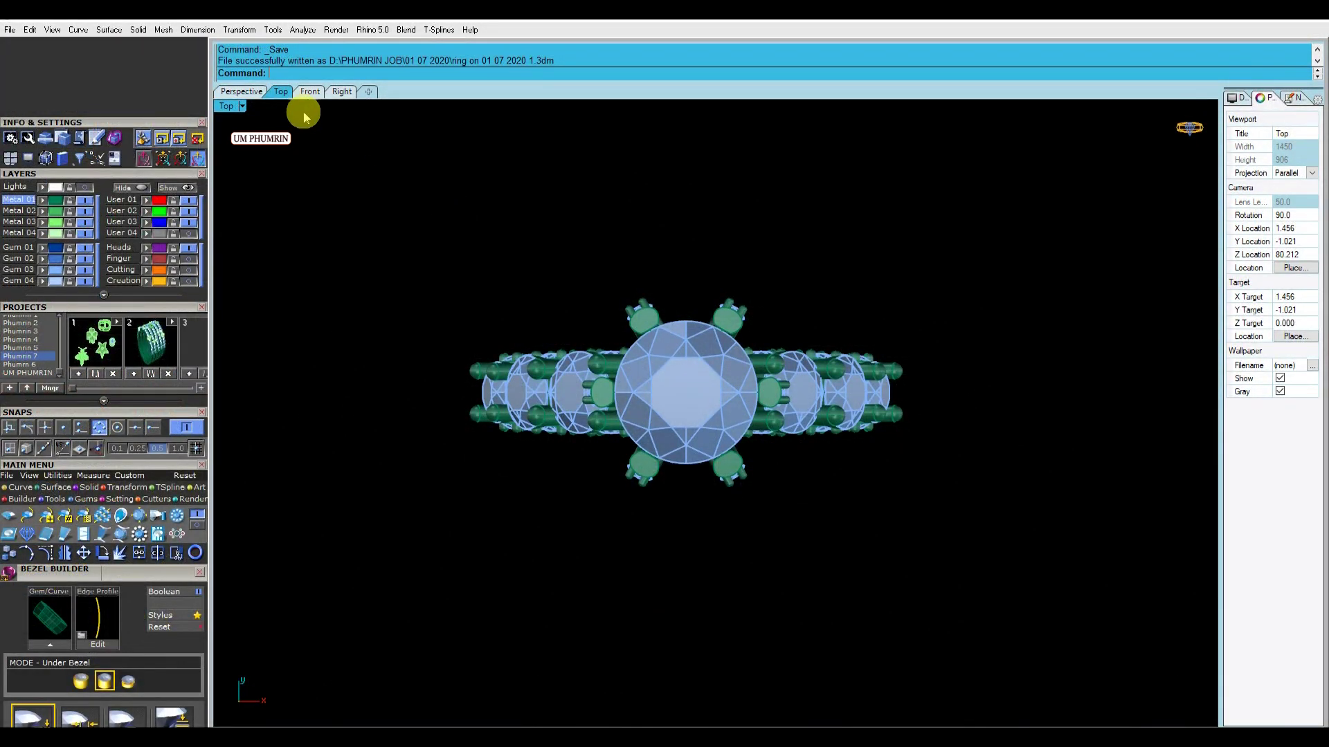
pyautogui.click(244, 91)
pyautogui.moveTo(554, 241); pyautogui.dragTo(609, 227, button='right')
pyautogui.moveTo(506, 218); pyautogui.dragTo(469, 217, button='right')
pyautogui.scroll(2, 477, 215)
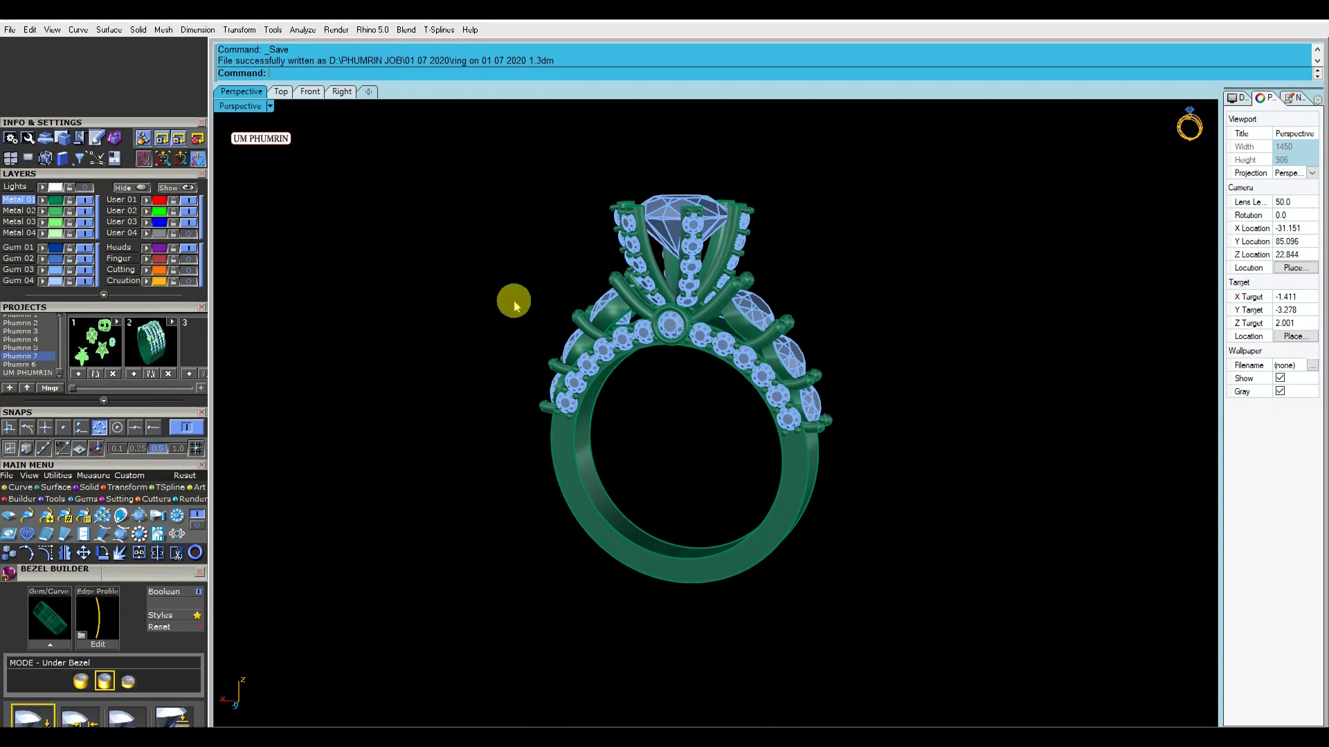
pyautogui.click(281, 92)
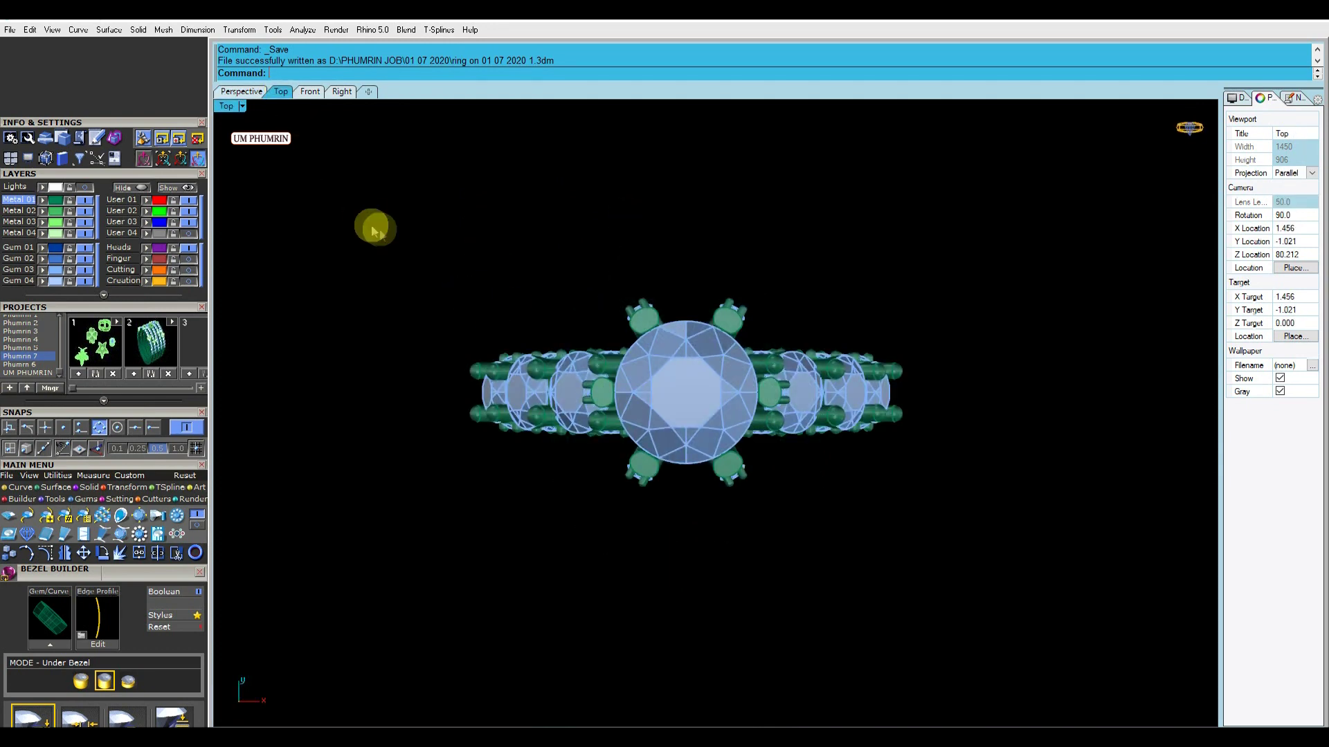
pyautogui.click(243, 92)
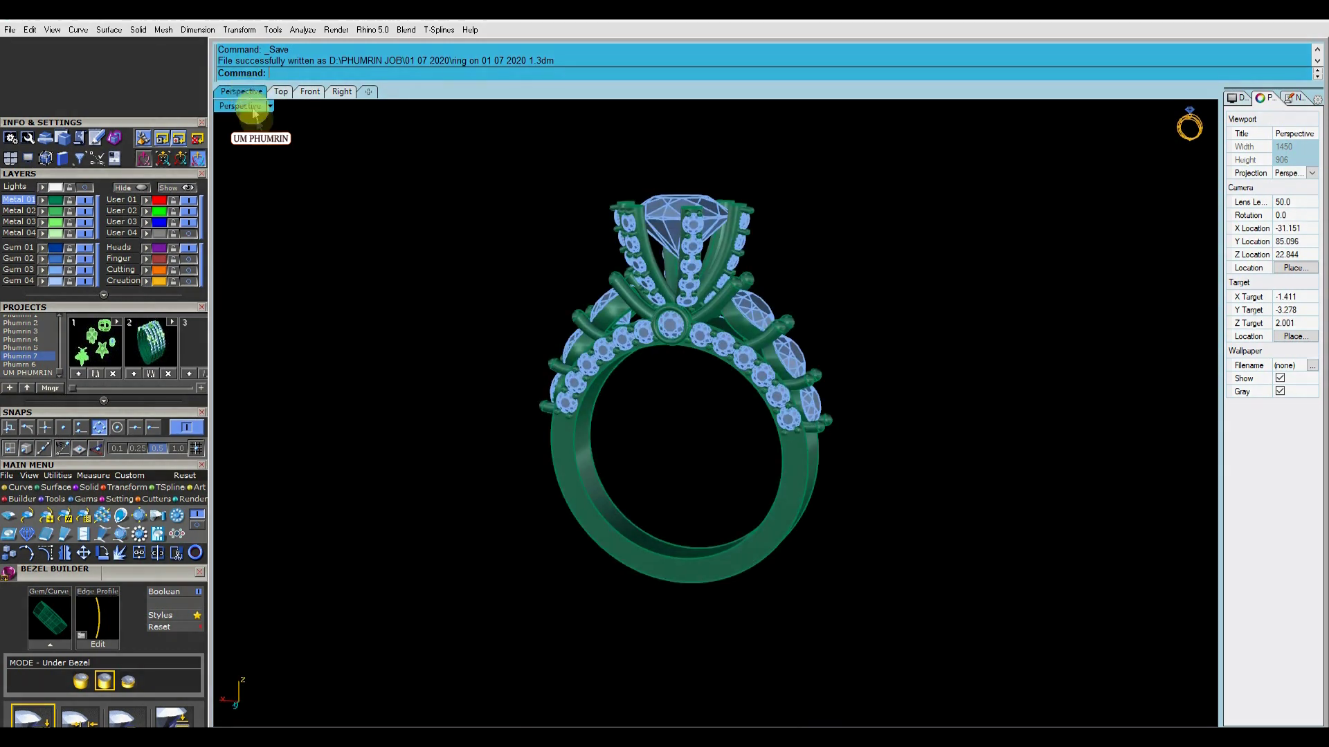